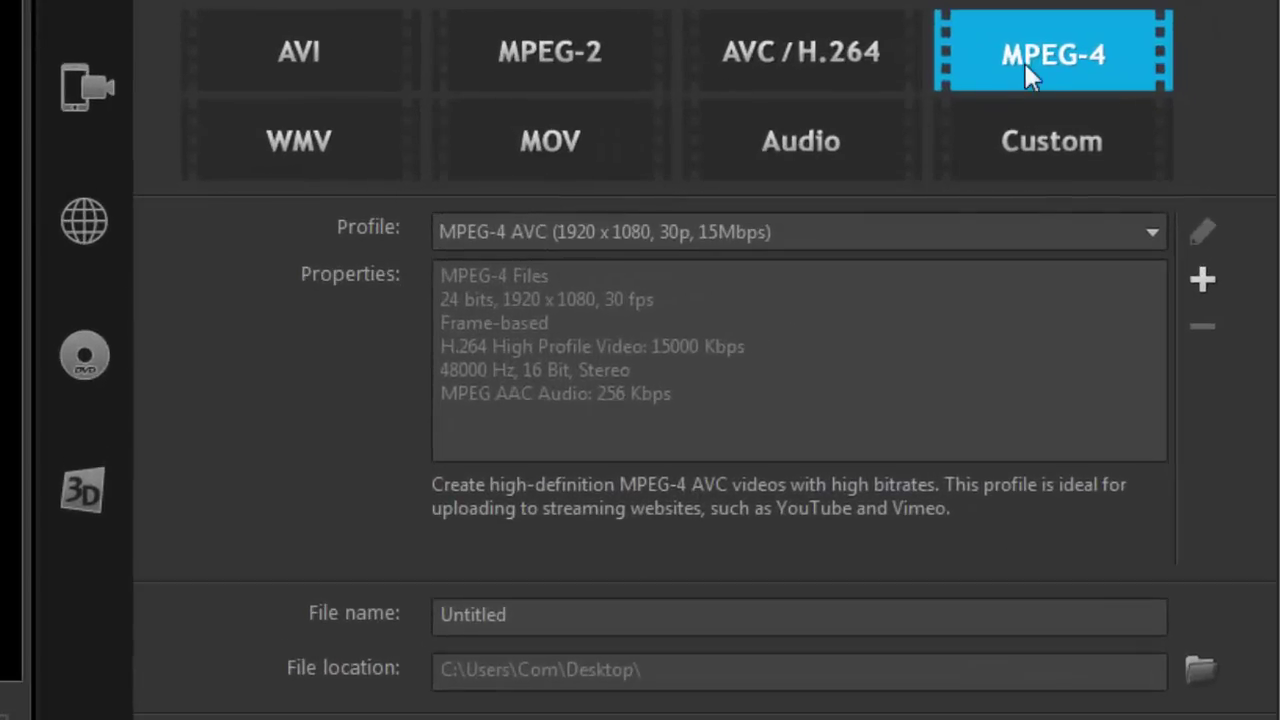
# Open the $7.99 High-Def/Blu-ray Disc Plug-In purchase page from the Help menu
pyautogui.click(1155, 237)
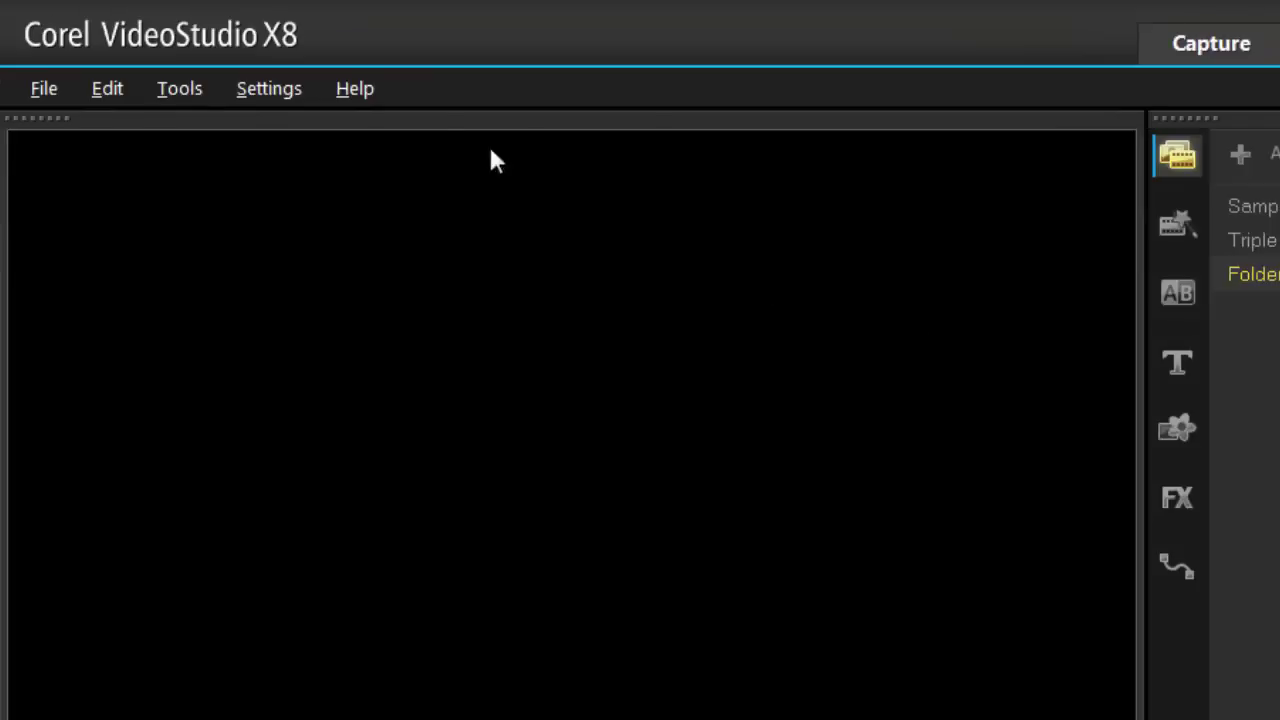
pyautogui.click(362, 87)
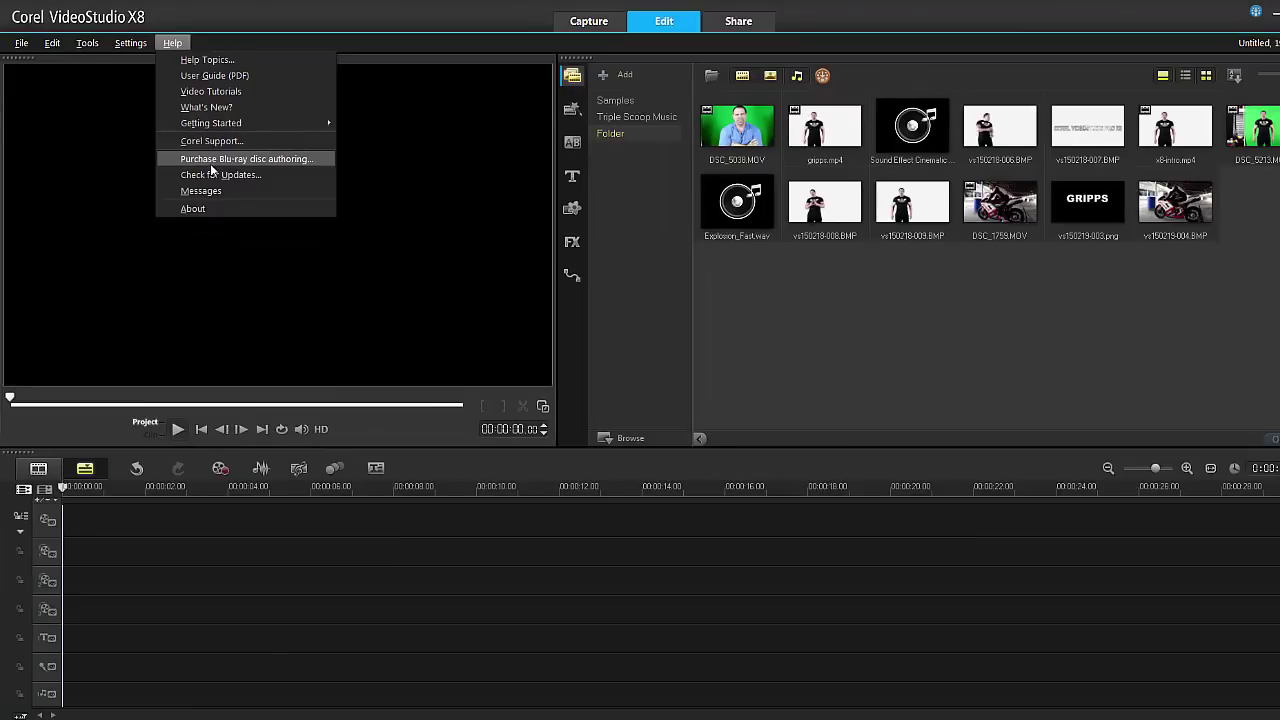
pyautogui.click(210, 163)
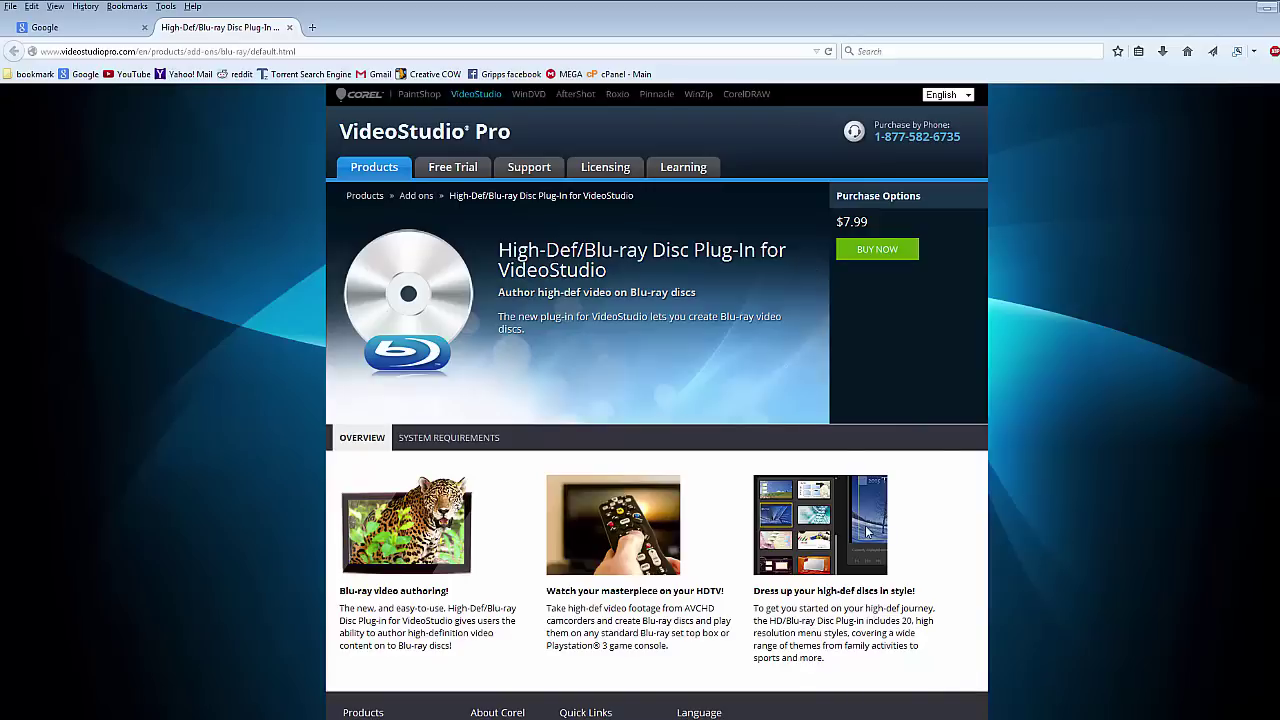
# Switch from Firefox back to the VideoStudio X8 editor with Alt+Tab
pyautogui.hotkey('alt', 'Tab')
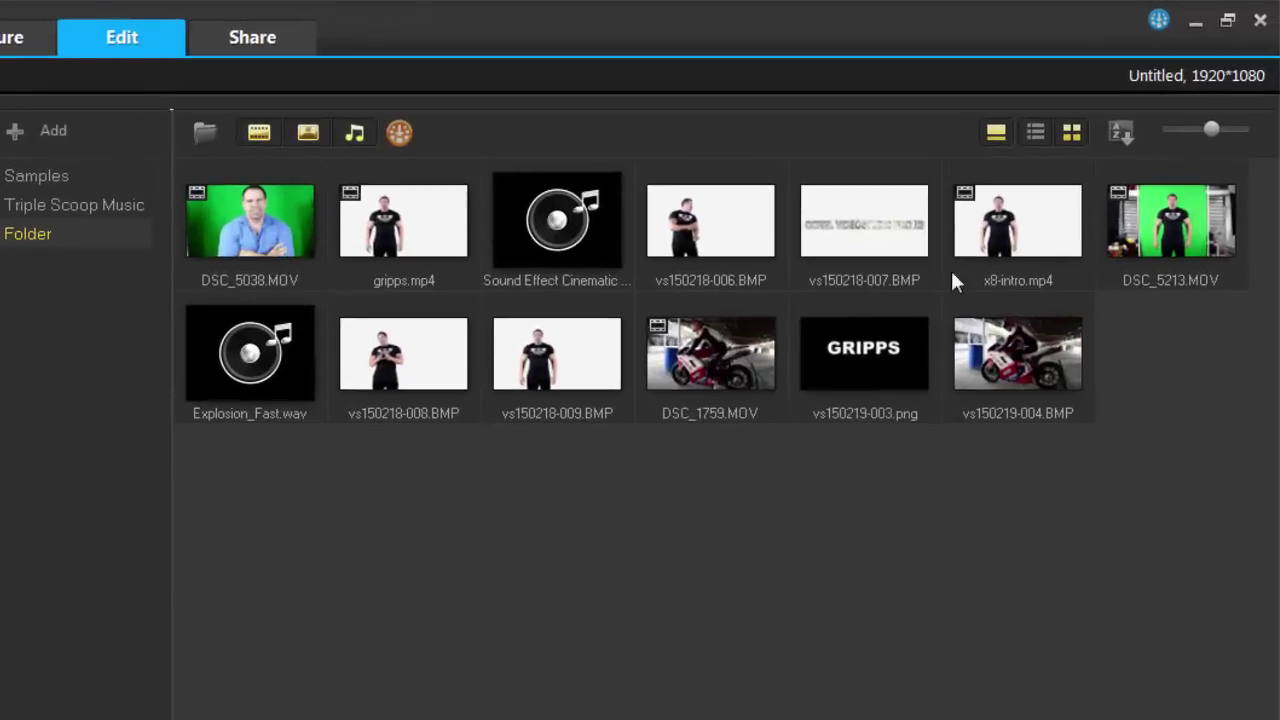
# Show the library in List view with type, duration, resolution, FPS and codec columns
pyautogui.click(1033, 135)
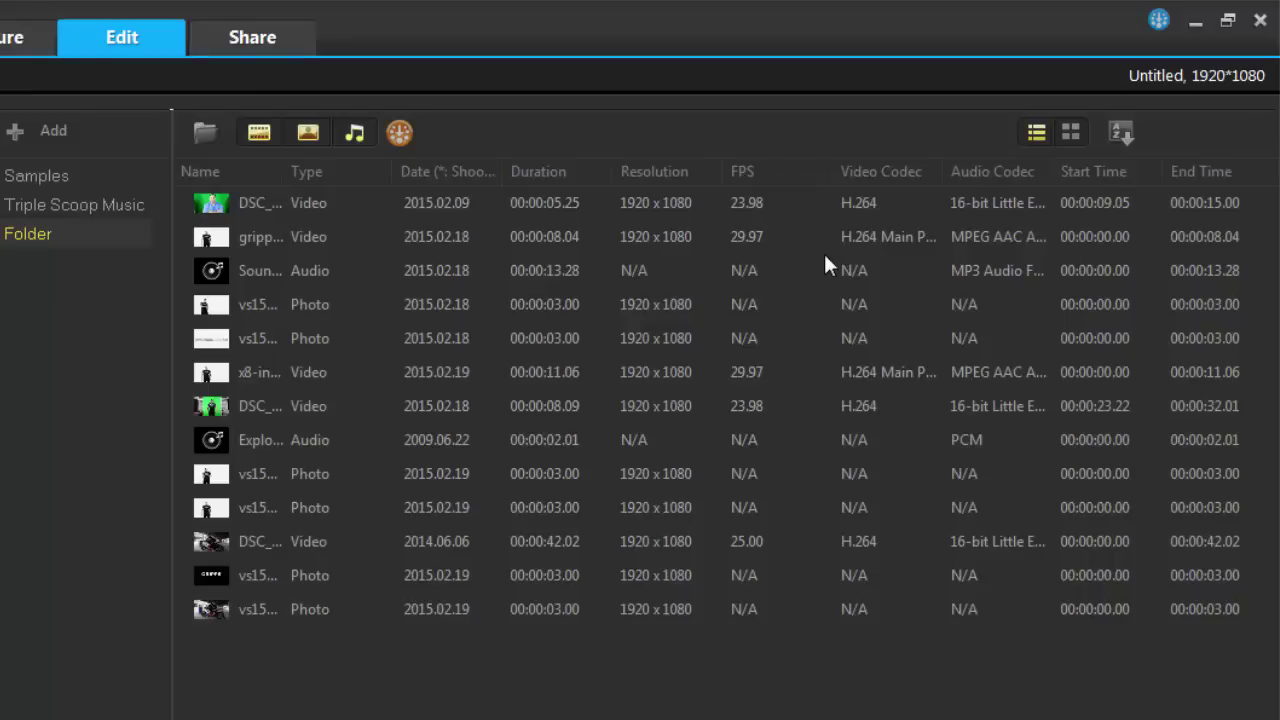
# Return the library to thumbnails and place vs150218-008.BMP at the start of the Video Track
pyautogui.click(1071, 133)
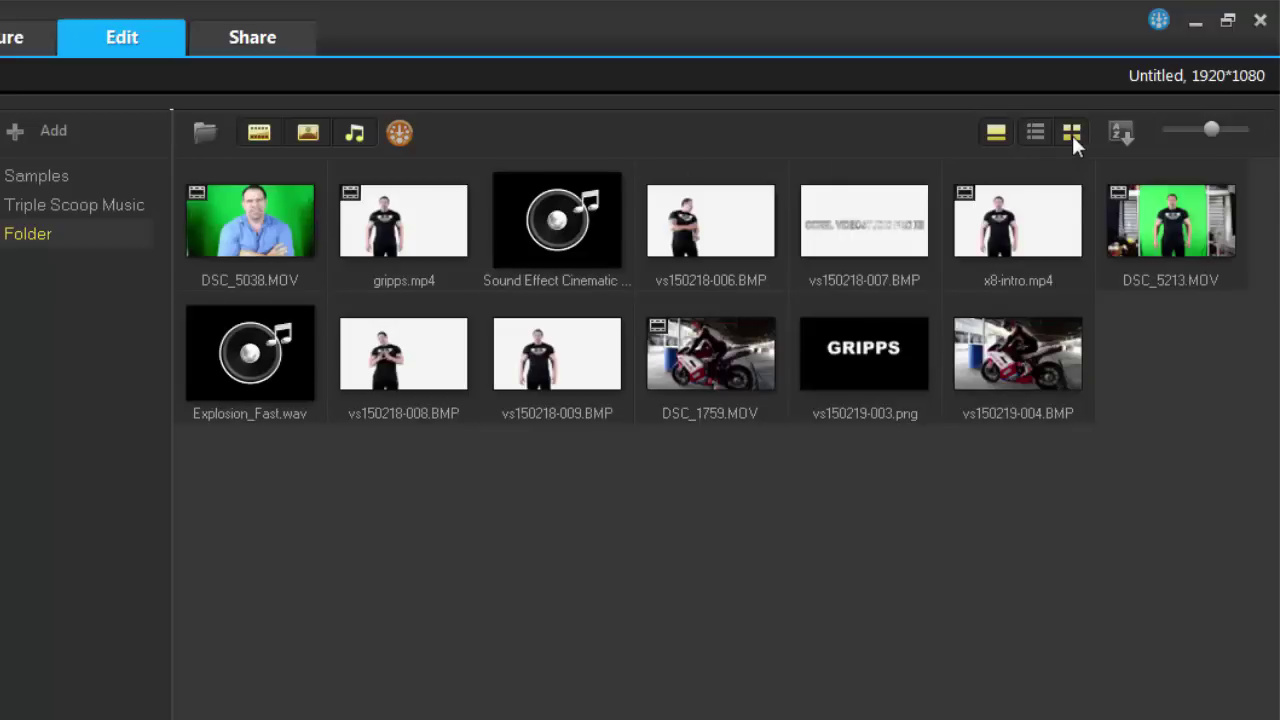
pyautogui.moveTo(370, 388); pyautogui.dragTo(558, 523)
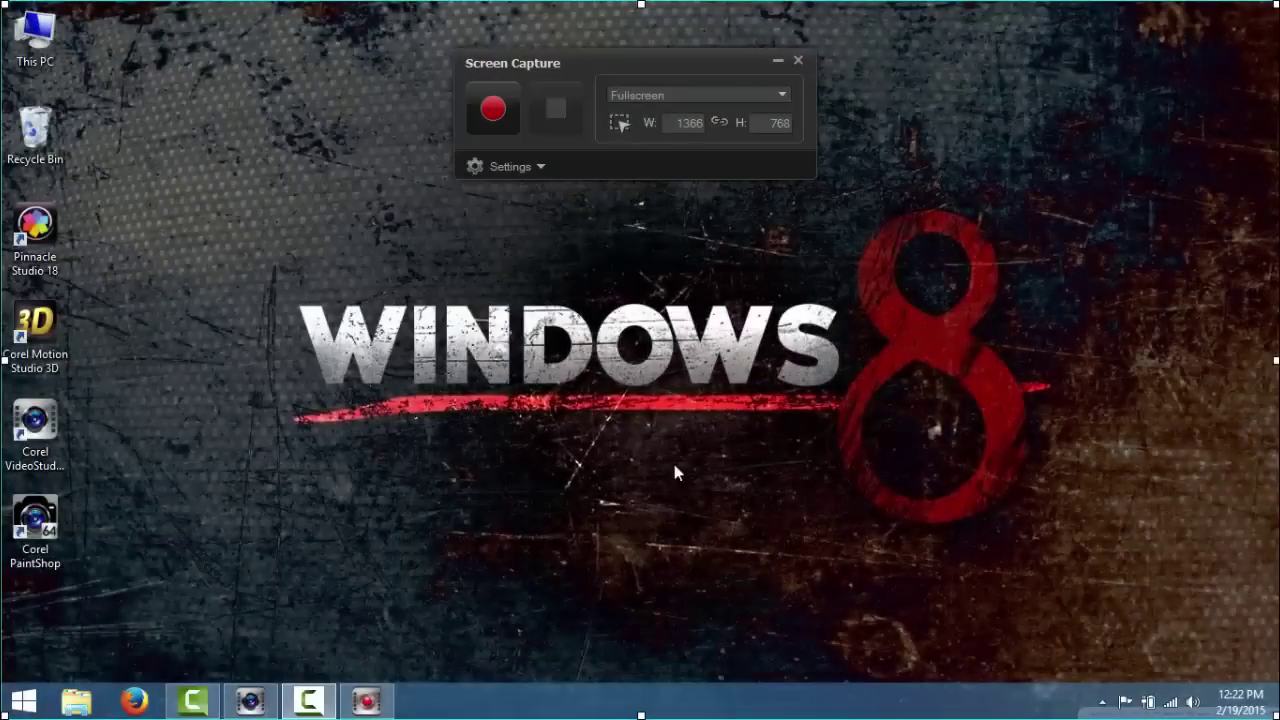
# Expand capture settings and start a fullscreen 1366 × 768 recording despite the F10 shortcut conflict
pyautogui.click(538, 170)
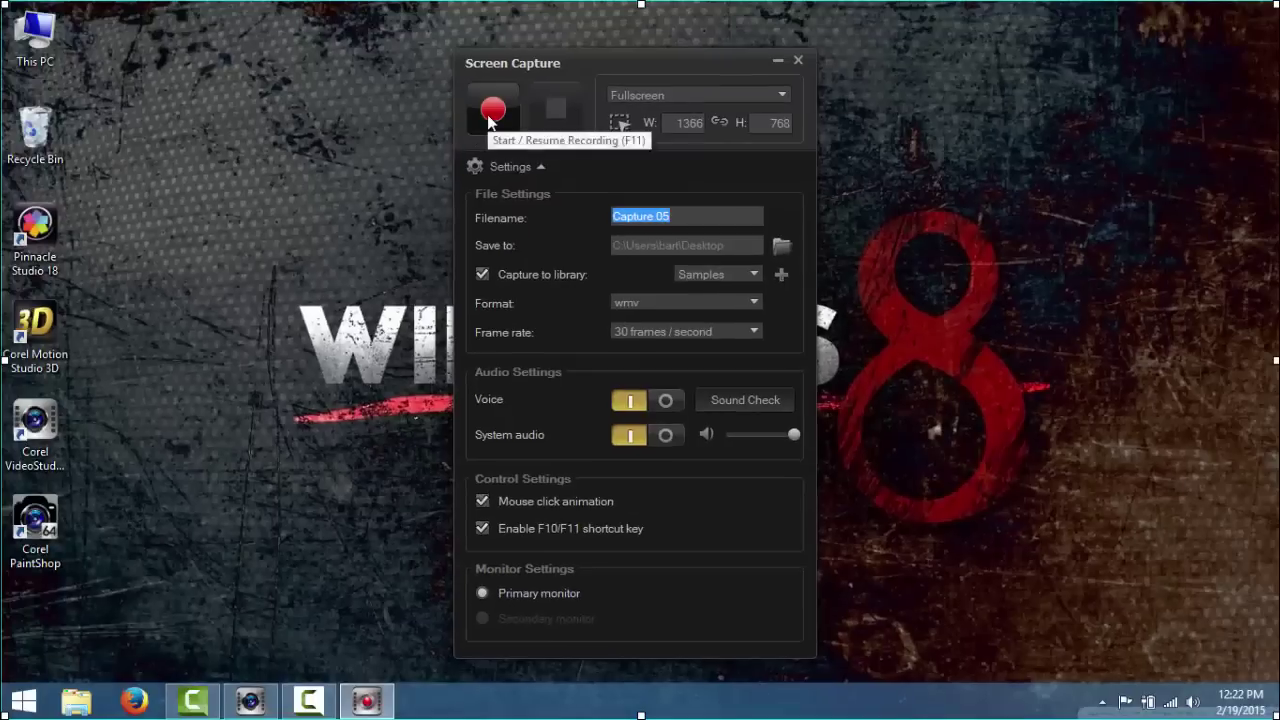
pyautogui.click(488, 116)
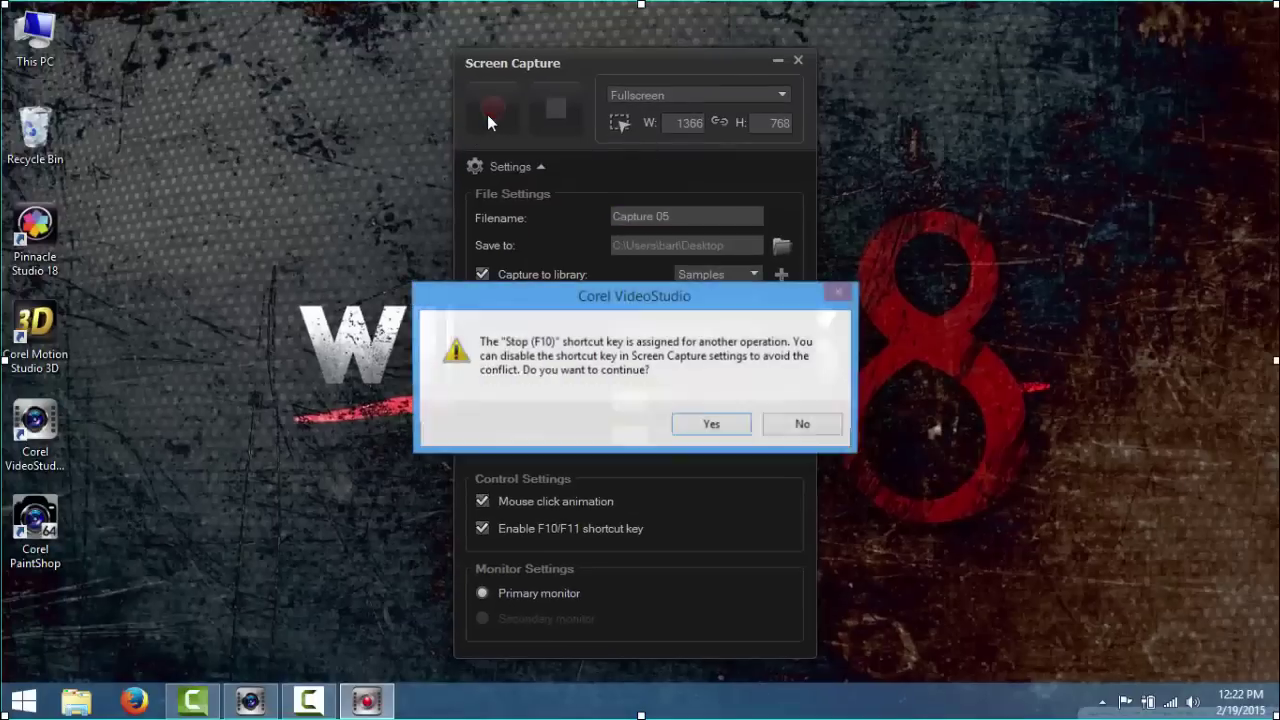
pyautogui.click(706, 424)
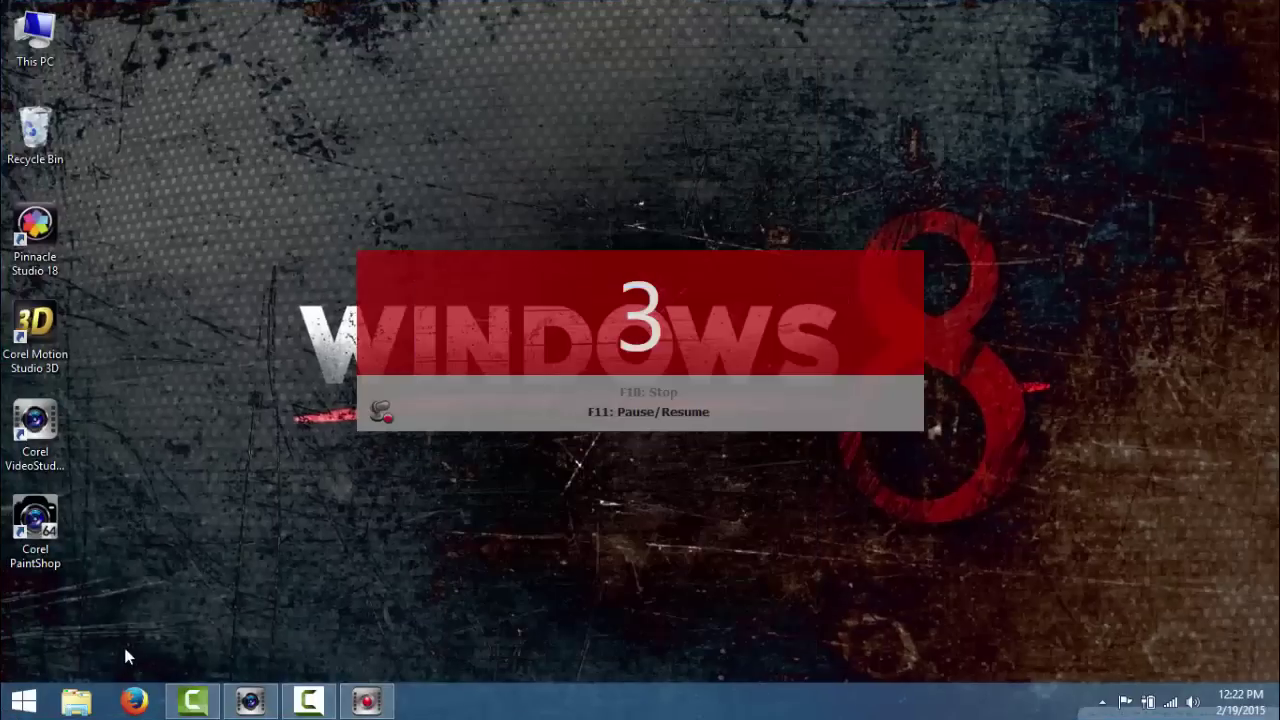
# Launch the Last Hope sniper game from Start, play briefly, then return to the desktop
pyautogui.click(24, 700)
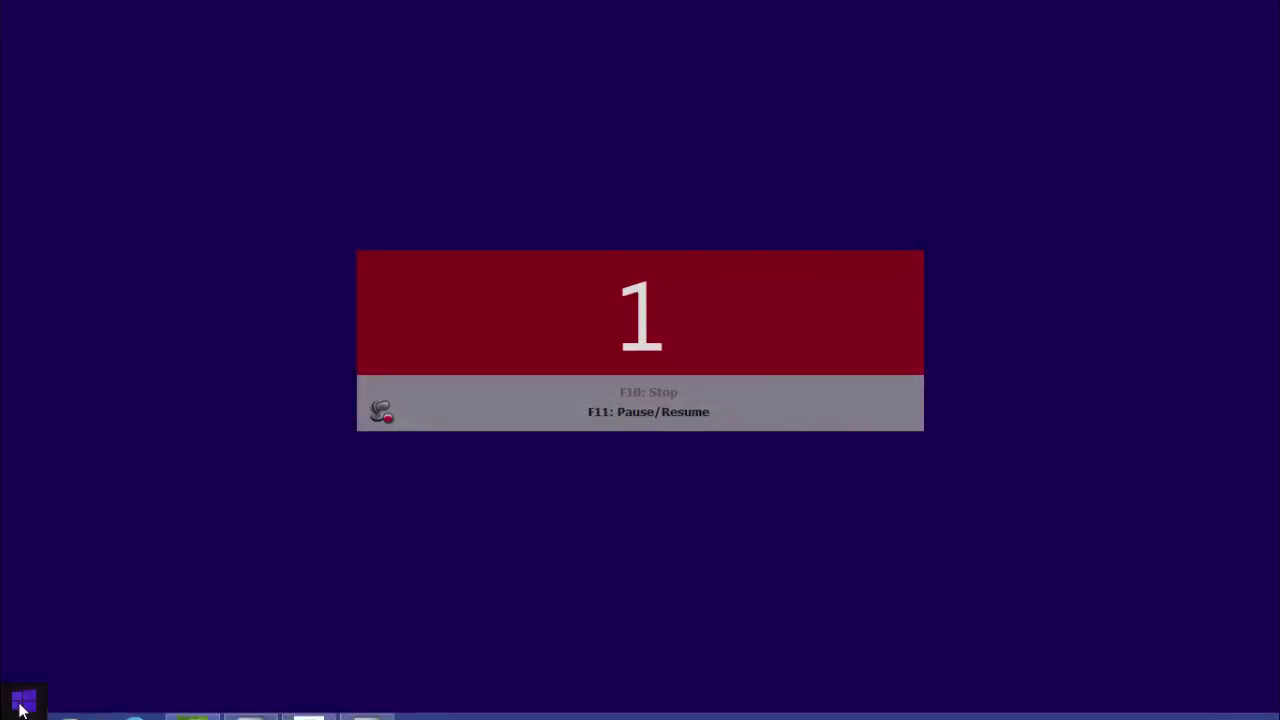
pyautogui.click(1037, 477)
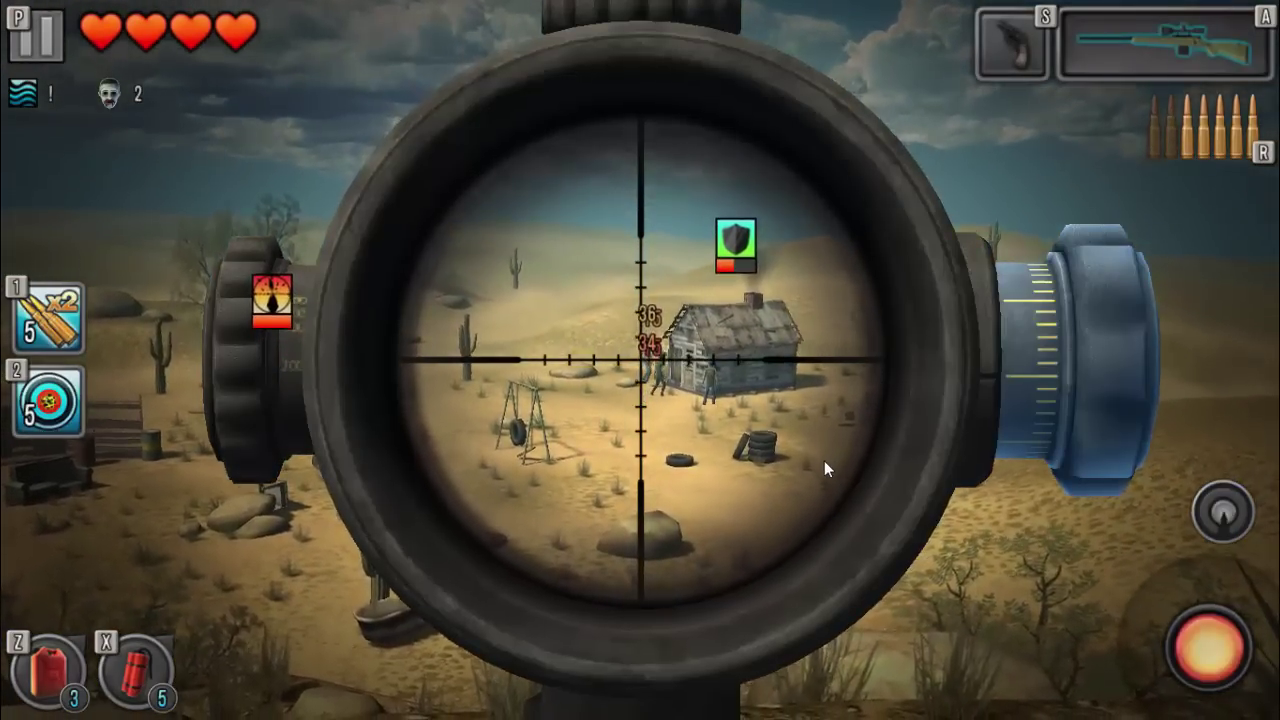
pyautogui.press('super')
pyautogui.click(247, 577)
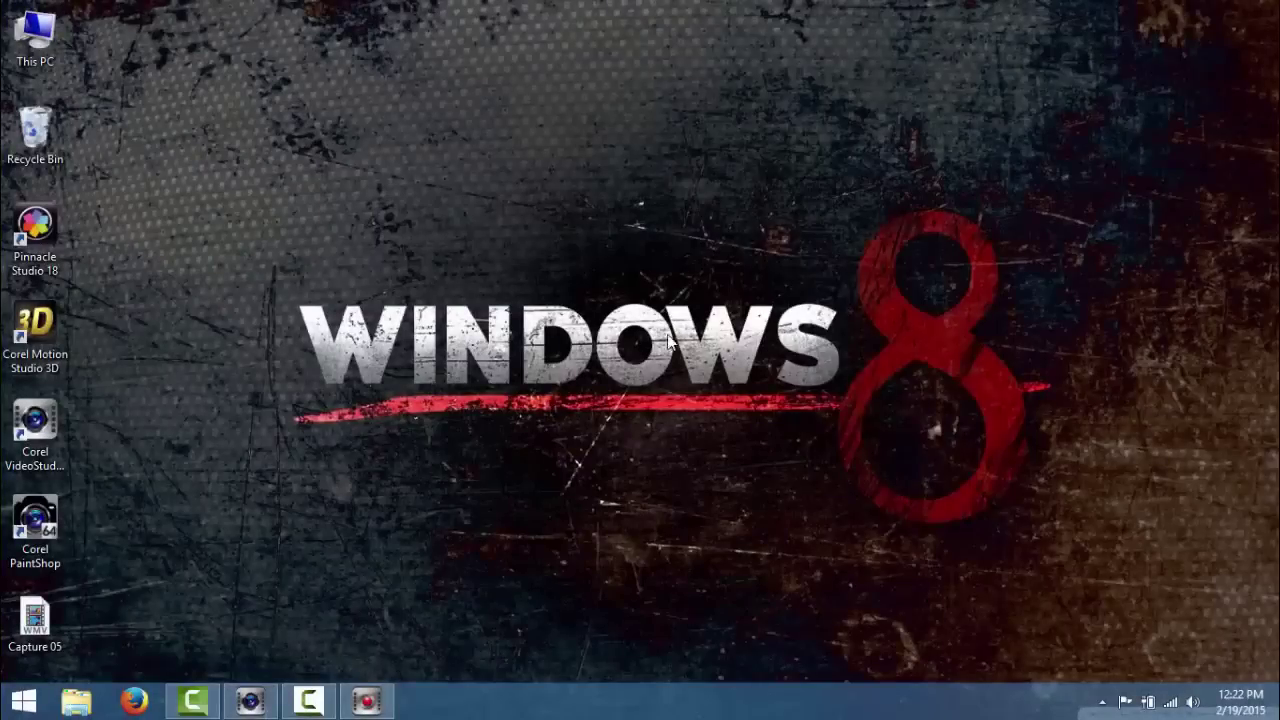
# Stop the screen capture, saving Capture 05.wmv, then play and pause it in the preview
pyautogui.click(366, 700)
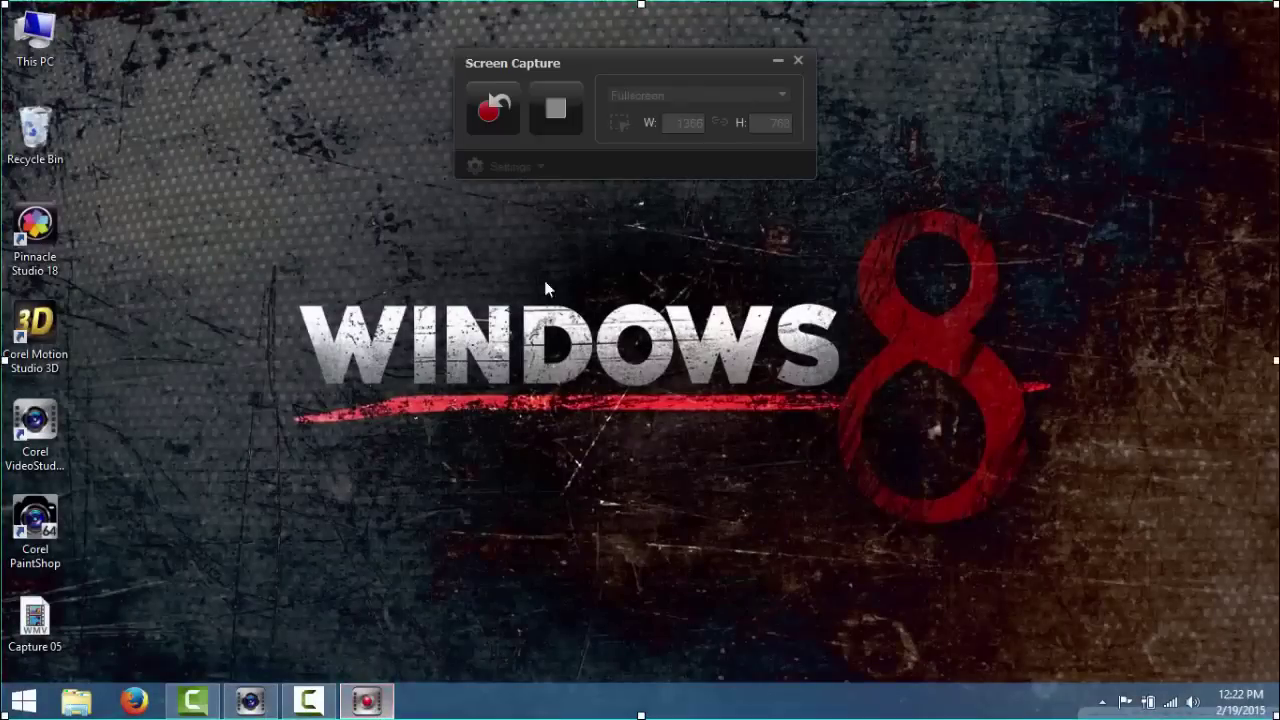
pyautogui.click(556, 114)
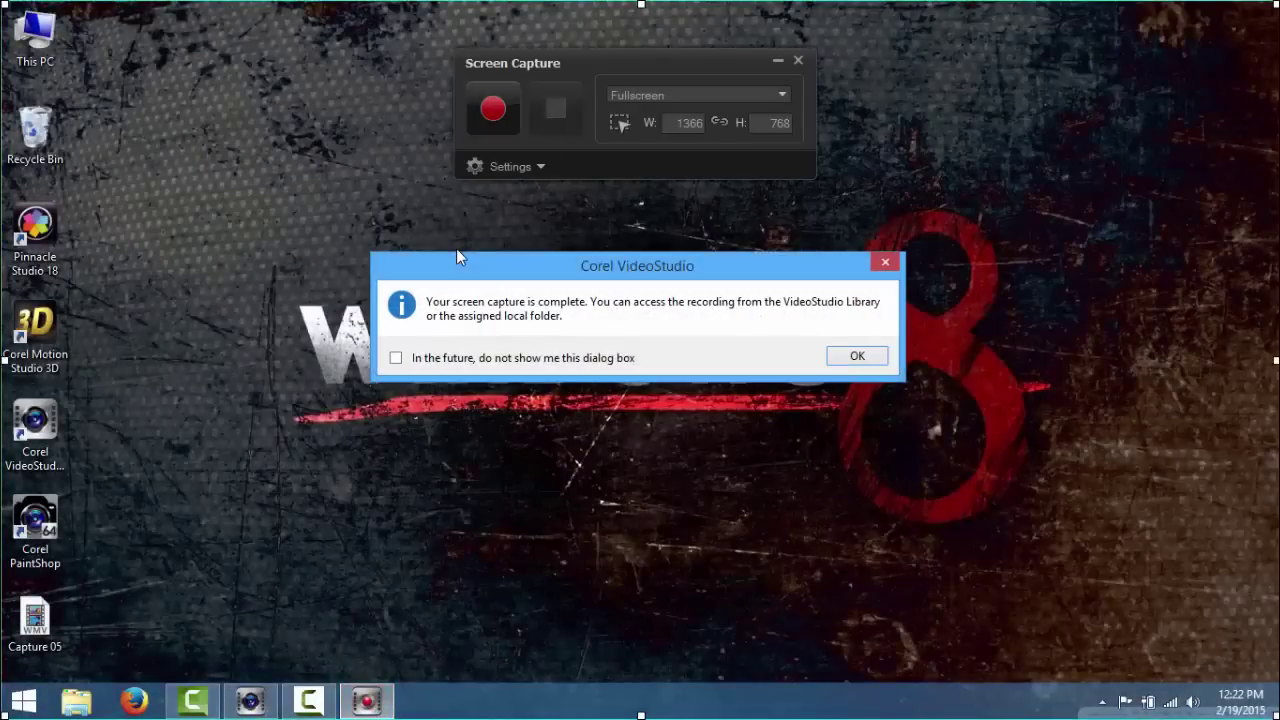
pyautogui.click(841, 357)
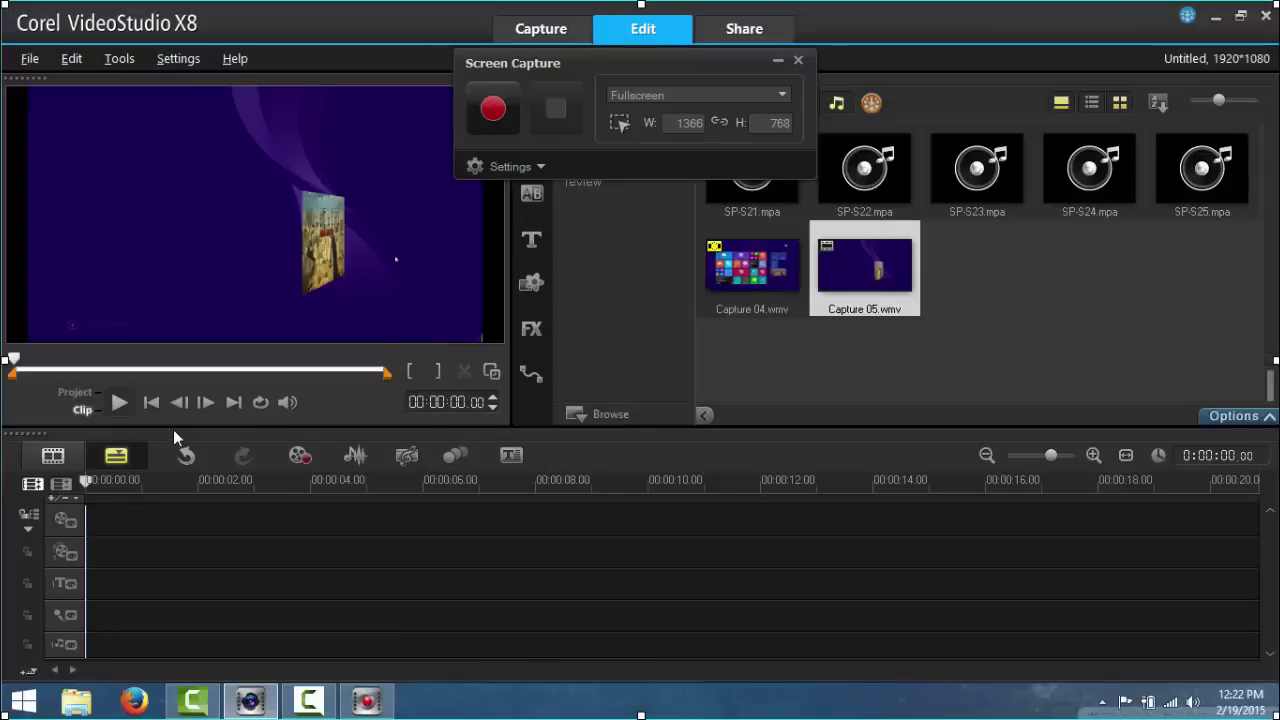
pyautogui.click(118, 402)
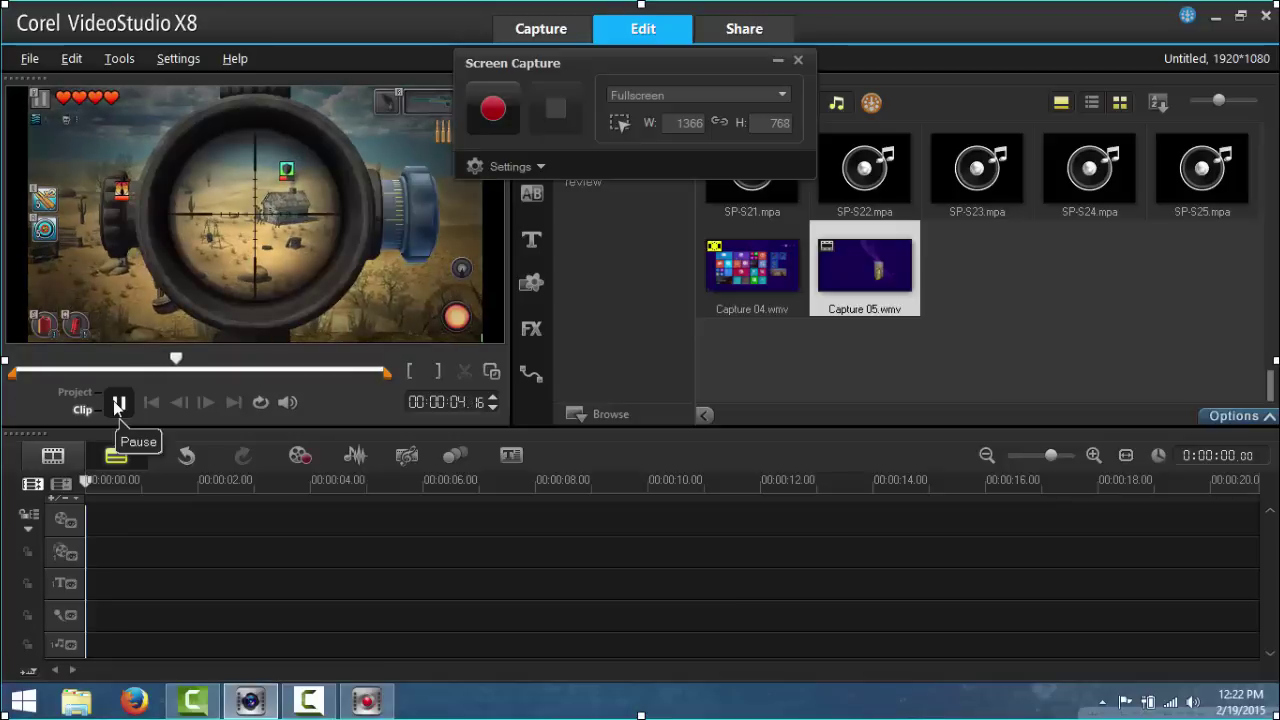
pyautogui.click(118, 404)
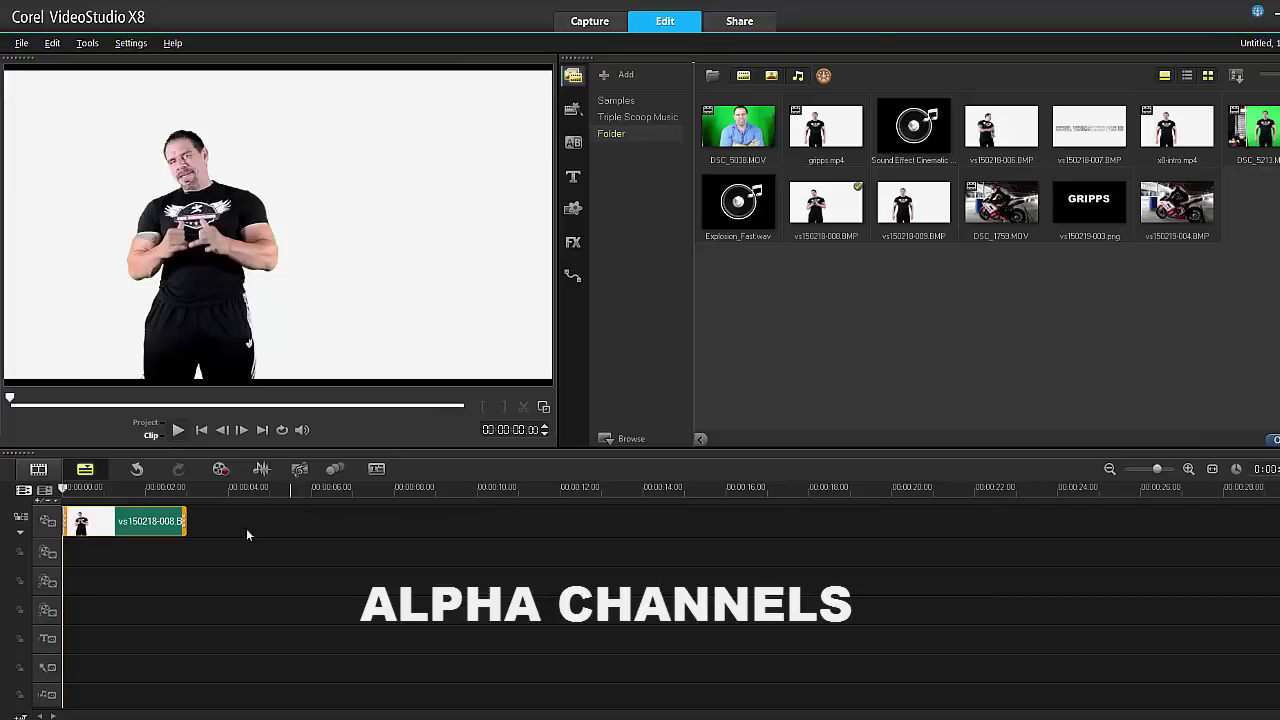
# Add a white 'GRIPPS' title over the photo, then select it to view its attributes
pyautogui.click(74, 643)
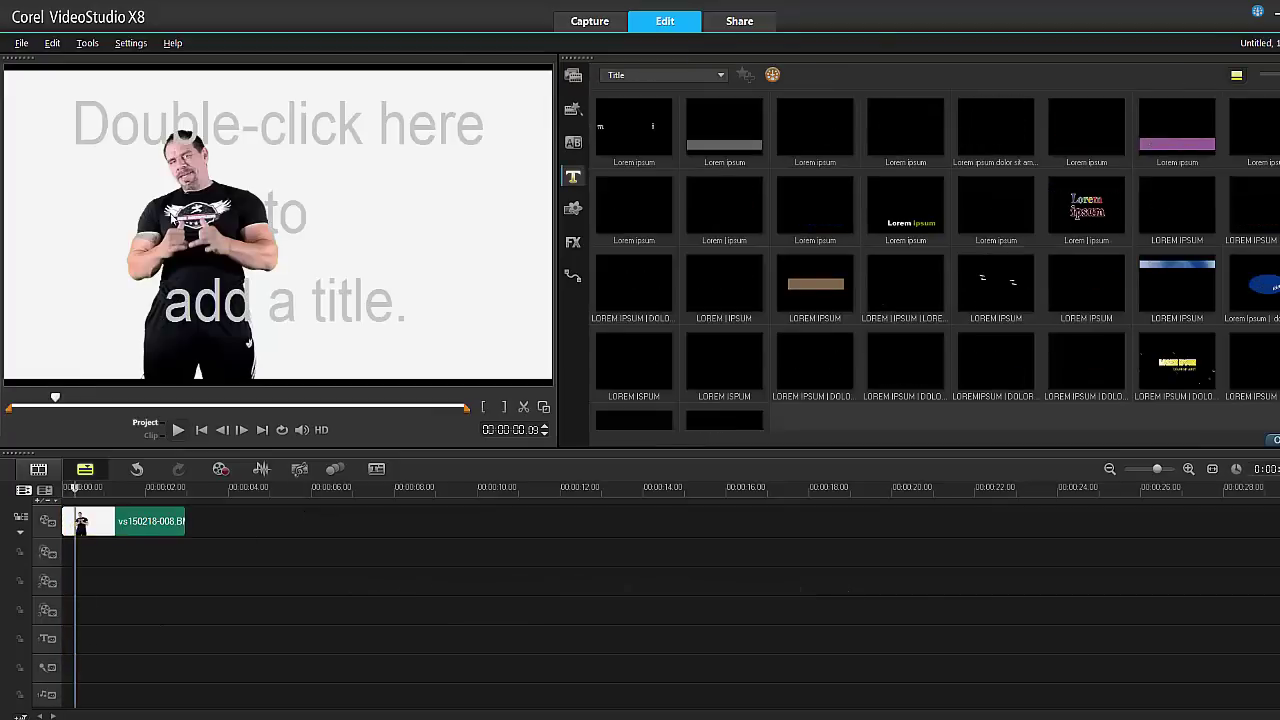
pyautogui.doubleClick(172, 217)
pyautogui.write('GRIPPS')
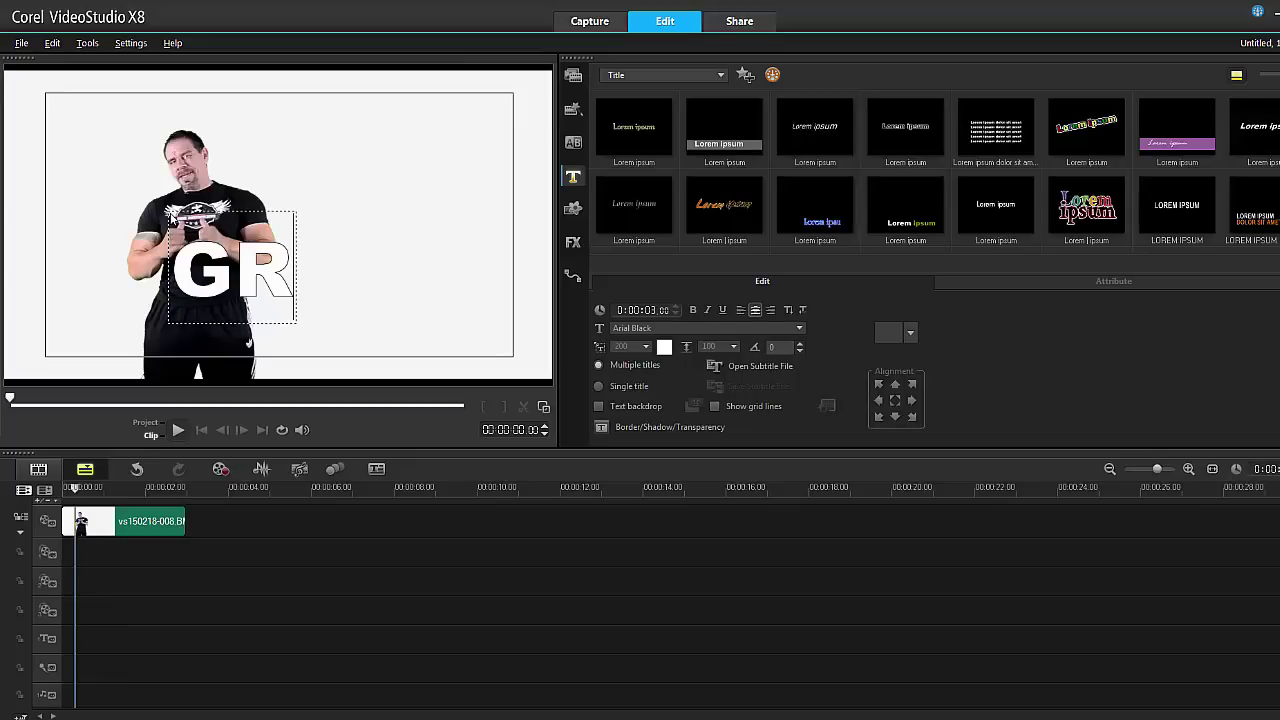
pyautogui.click(260, 143)
pyautogui.click(268, 220)
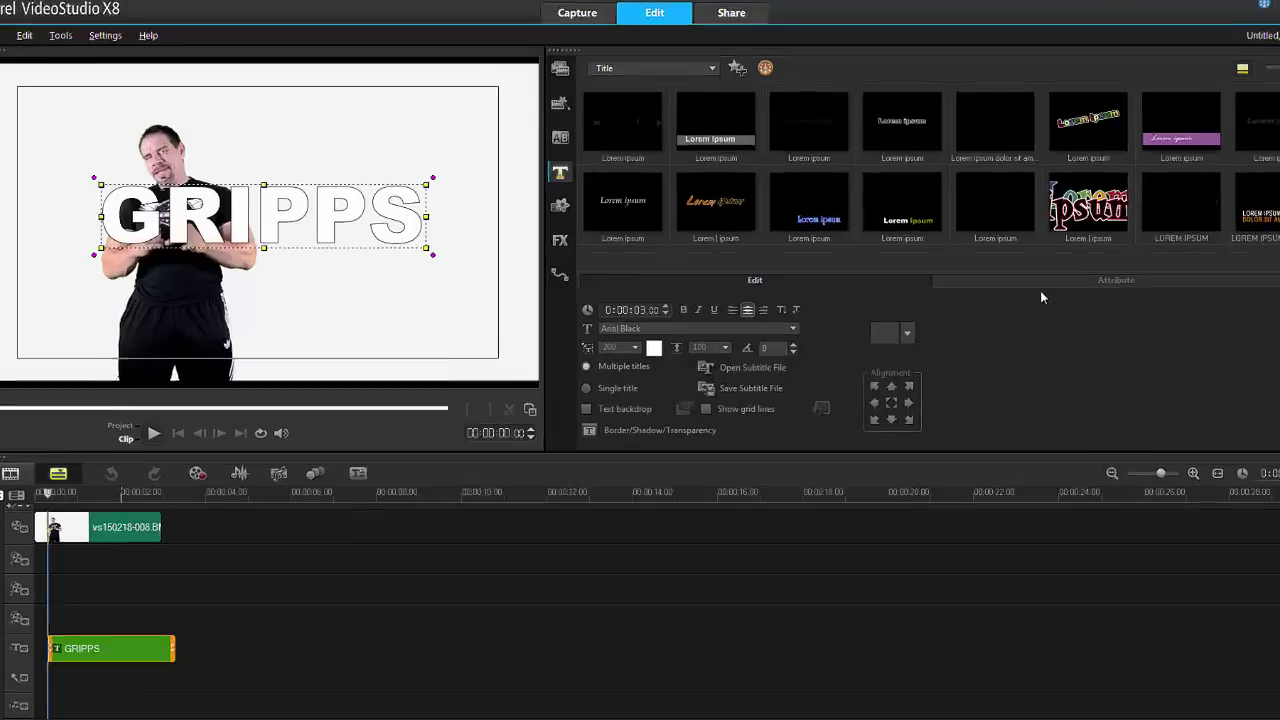
pyautogui.click(1030, 283)
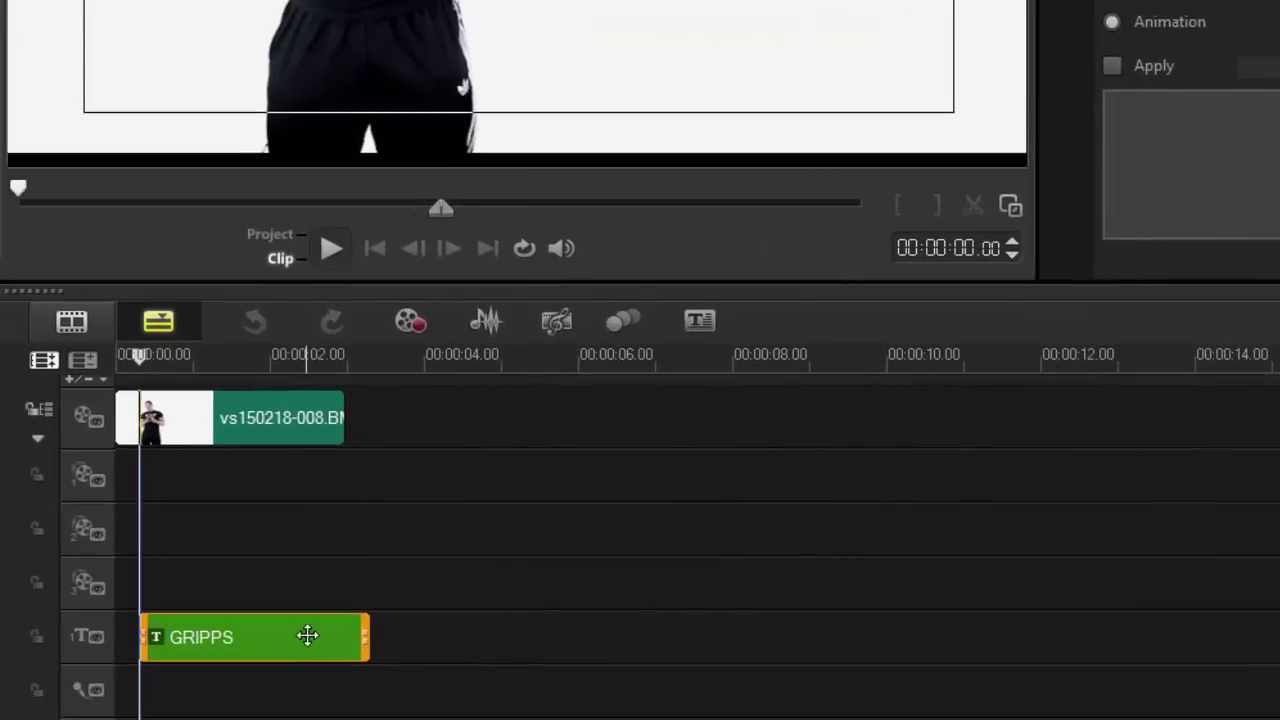
# Replace the GRIPPS title with vs150219-005.png placed on Overlay Track 1 at 0:00
pyautogui.rightClick(307, 635)
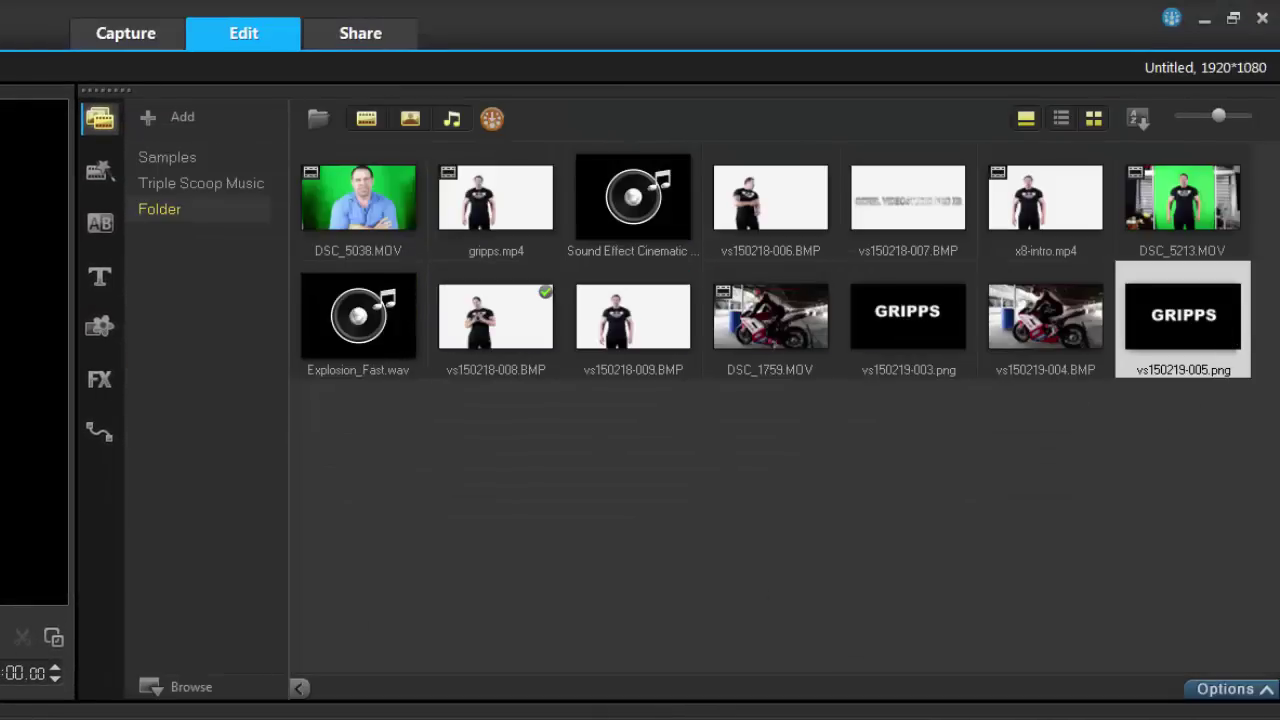
pyautogui.click(99, 276)
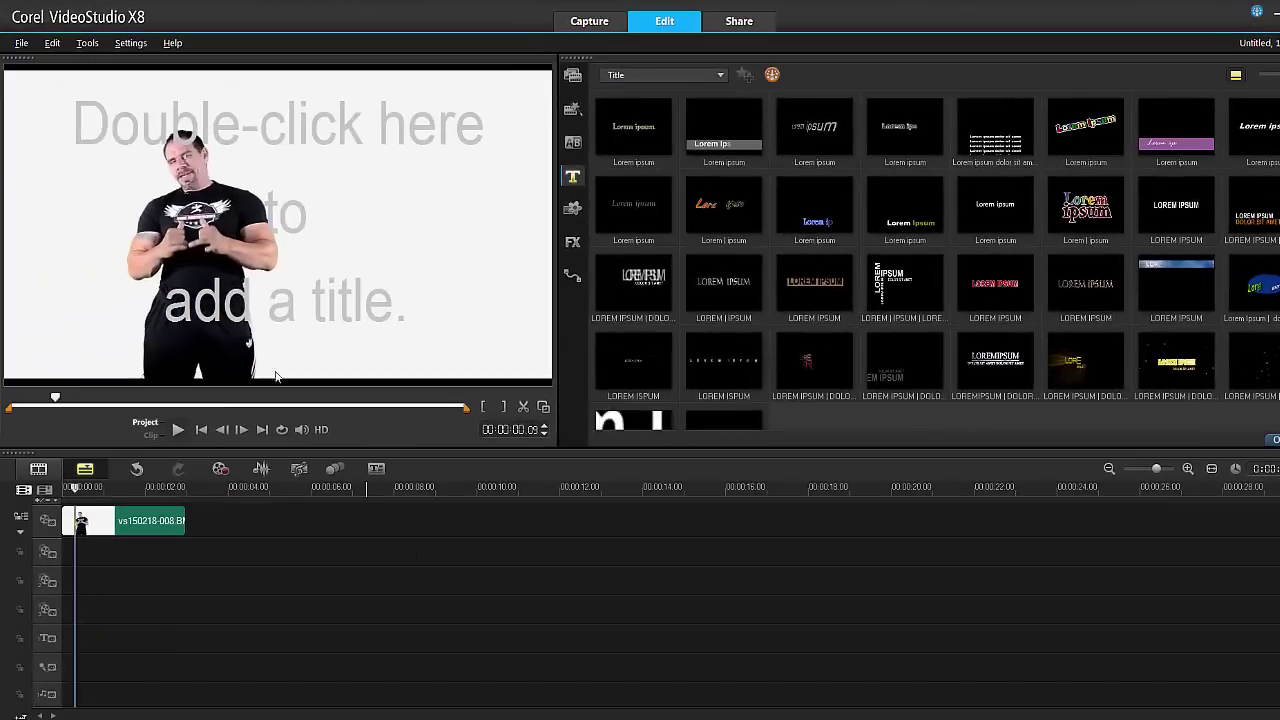
pyautogui.click(572, 76)
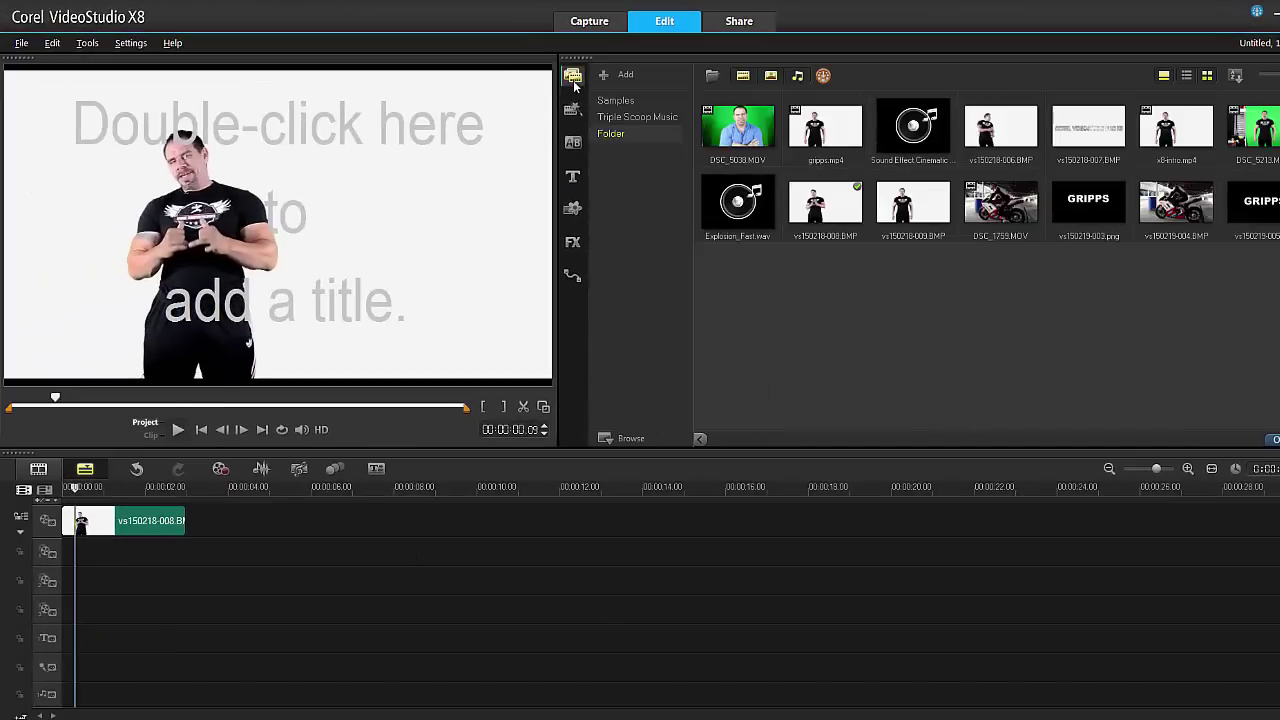
pyautogui.moveTo(1259, 212); pyautogui.dragTo(157, 556)
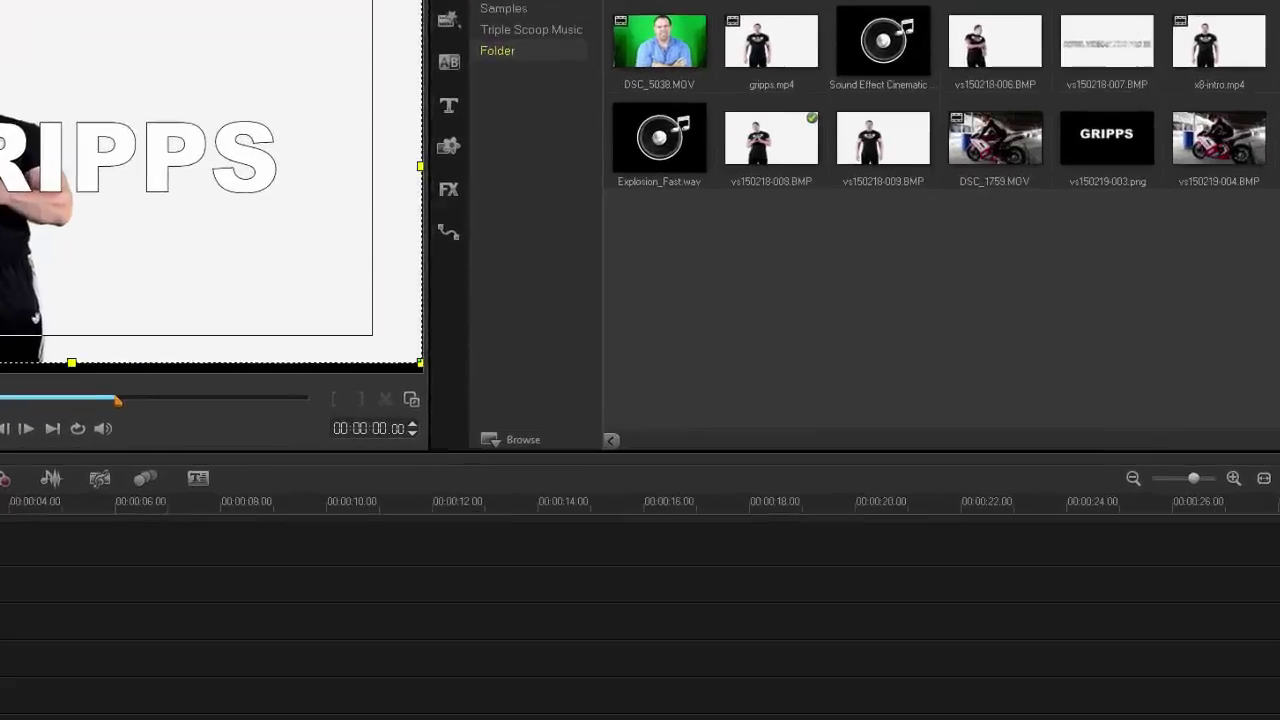
# Turn on Apply Overlay Options for the GRIPPS overlay clip with Chroma Key type, similarity 70
pyautogui.doubleClick(158, 553)
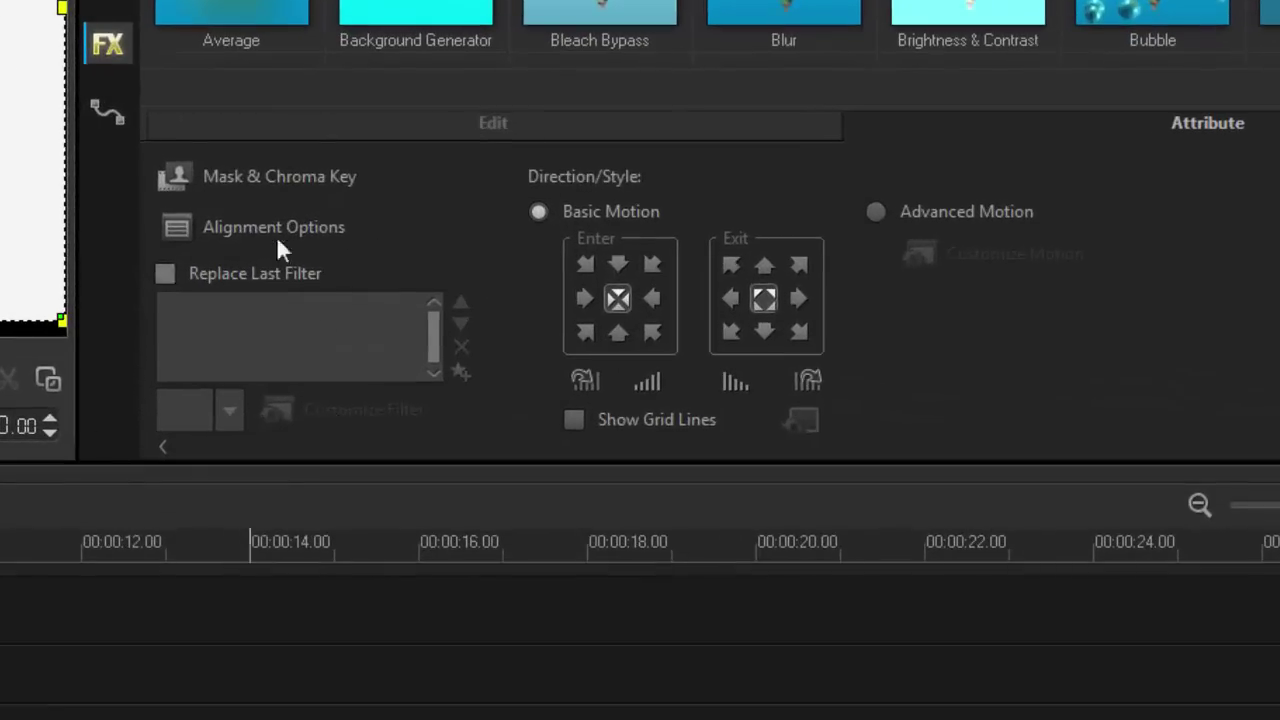
pyautogui.click(237, 175)
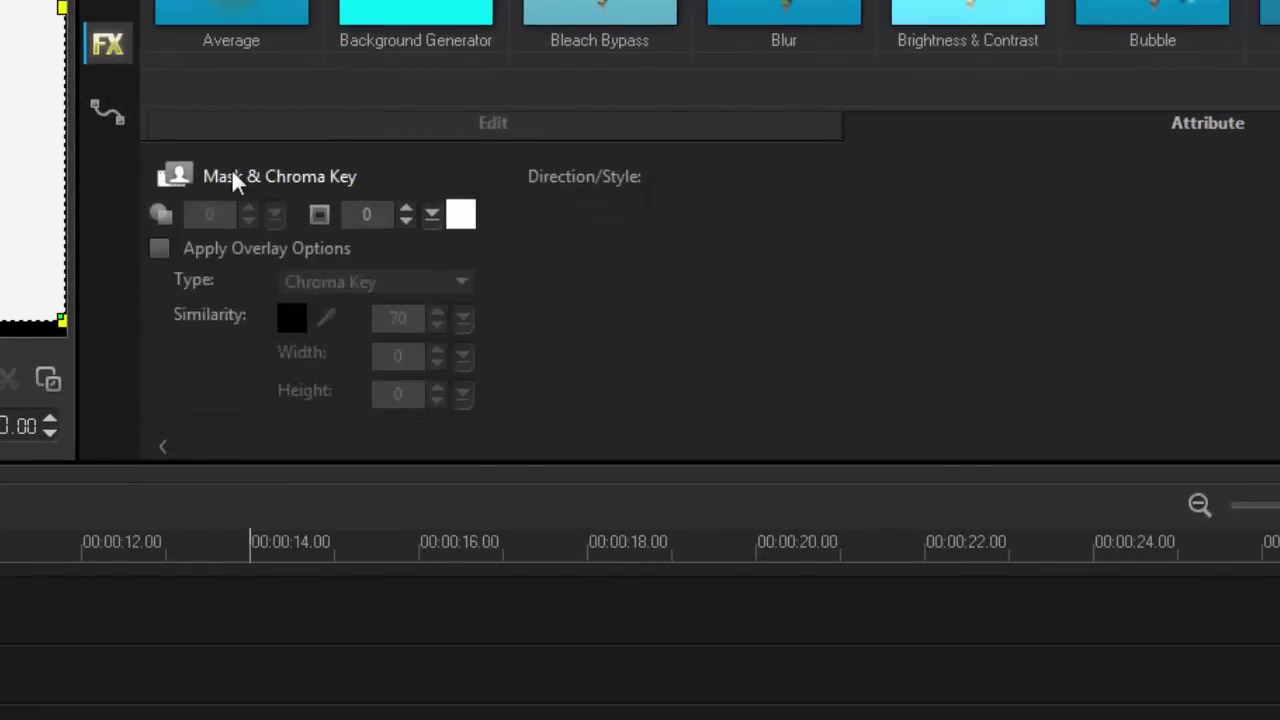
pyautogui.click(162, 220)
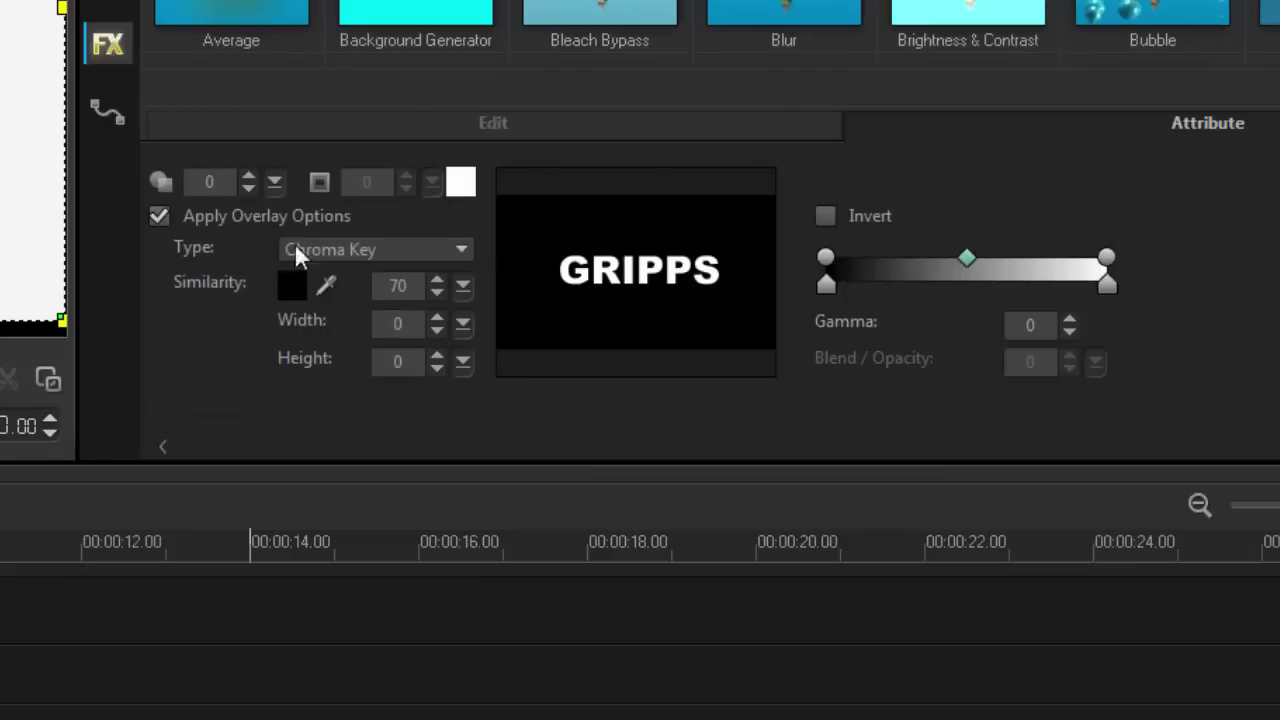
pyautogui.click(462, 252)
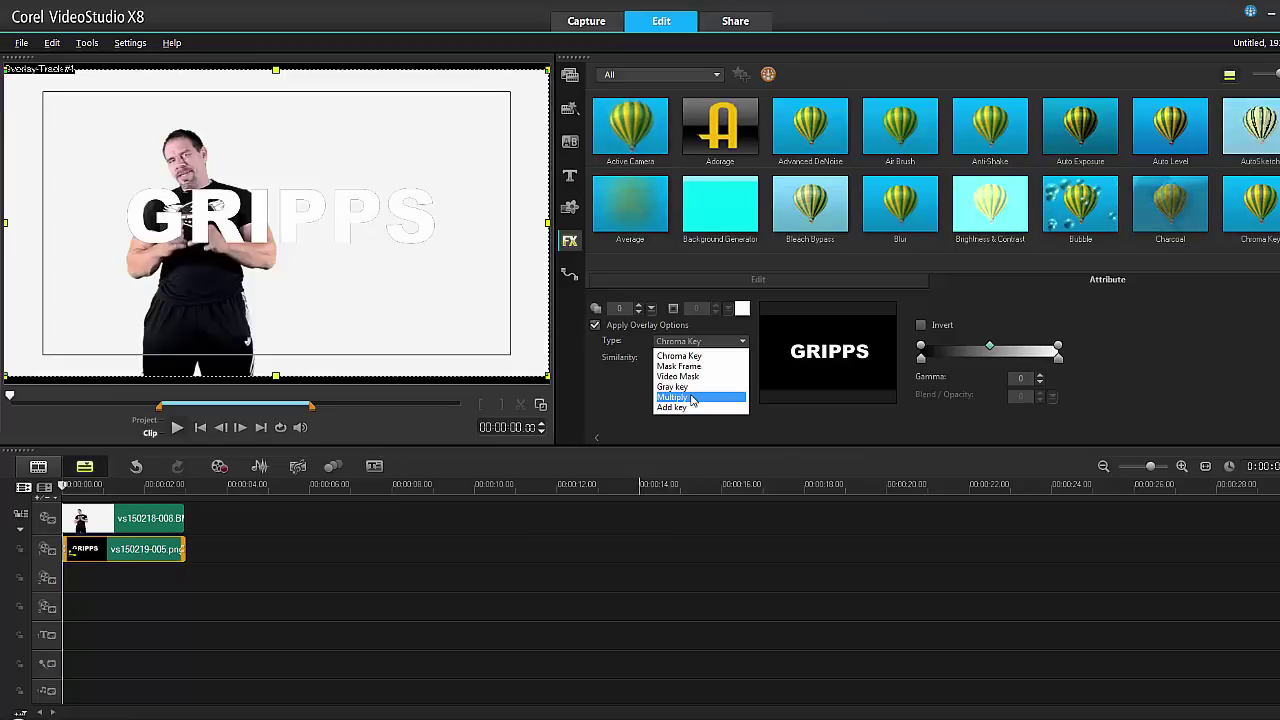
# Delete the GRIPPS overlay and the presenter clip from the timeline
pyautogui.click(788, 434)
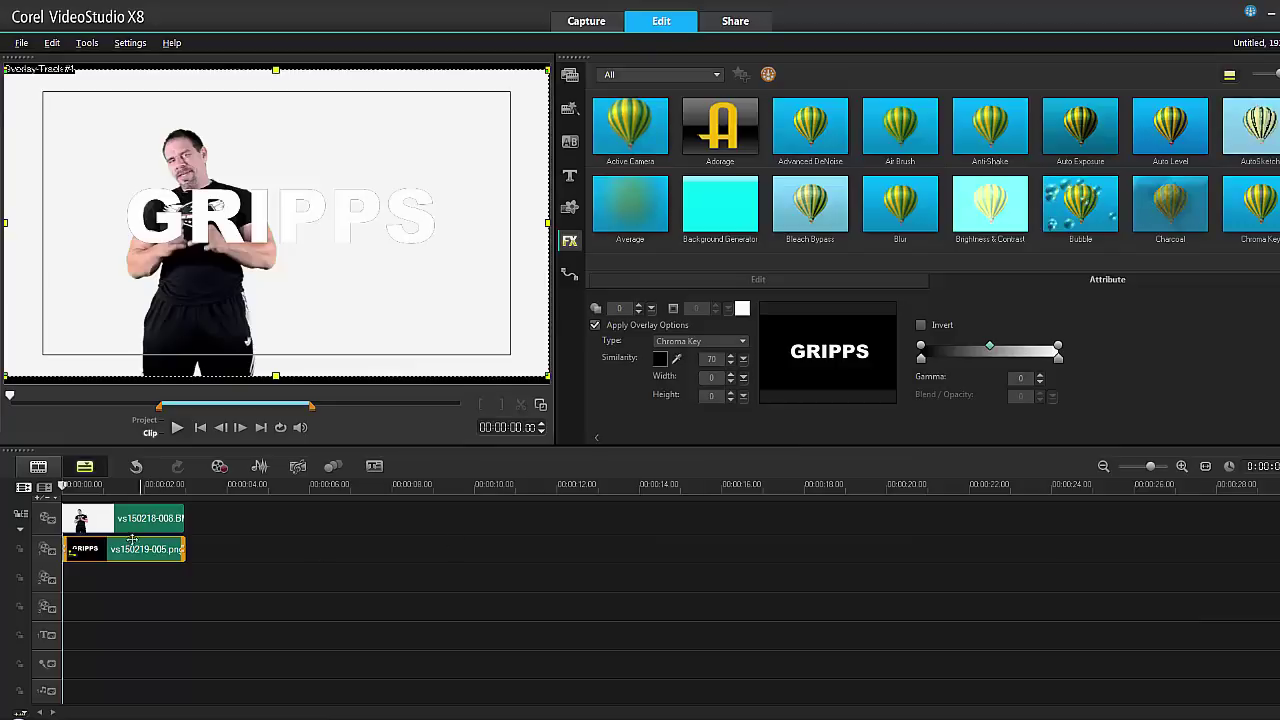
pyautogui.press('Delete')
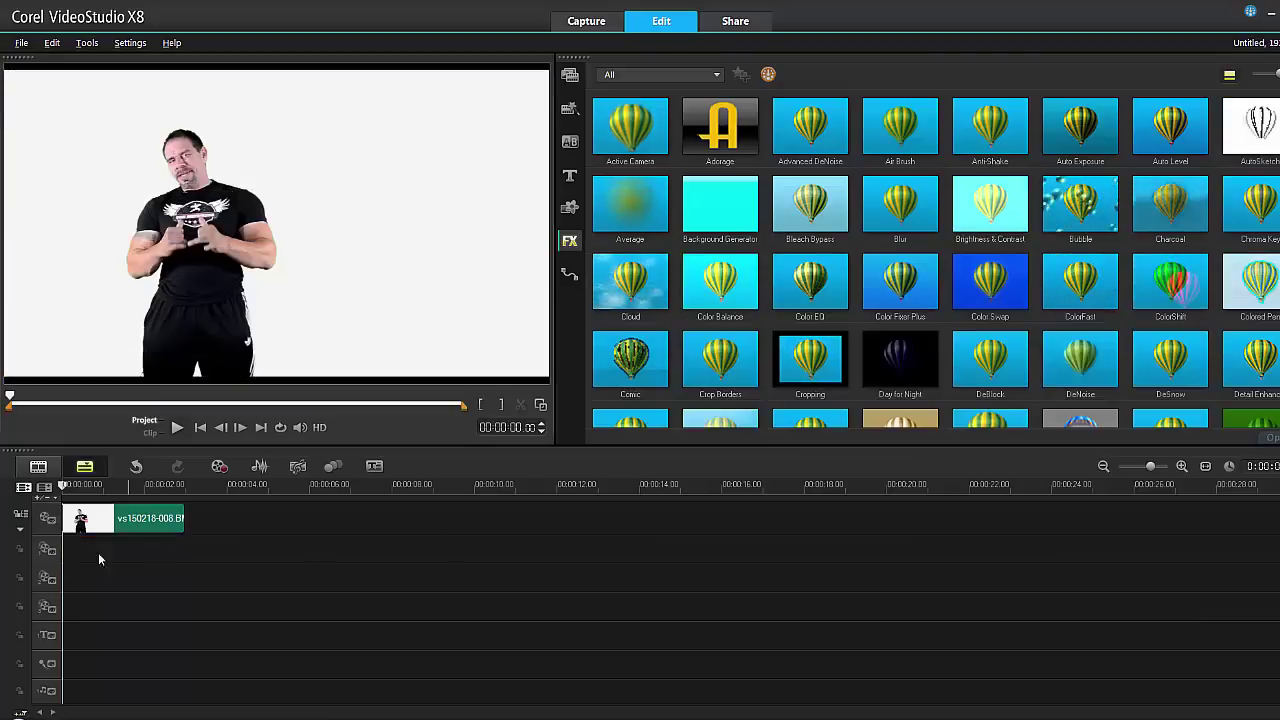
pyautogui.click(132, 521)
pyautogui.press('Delete')
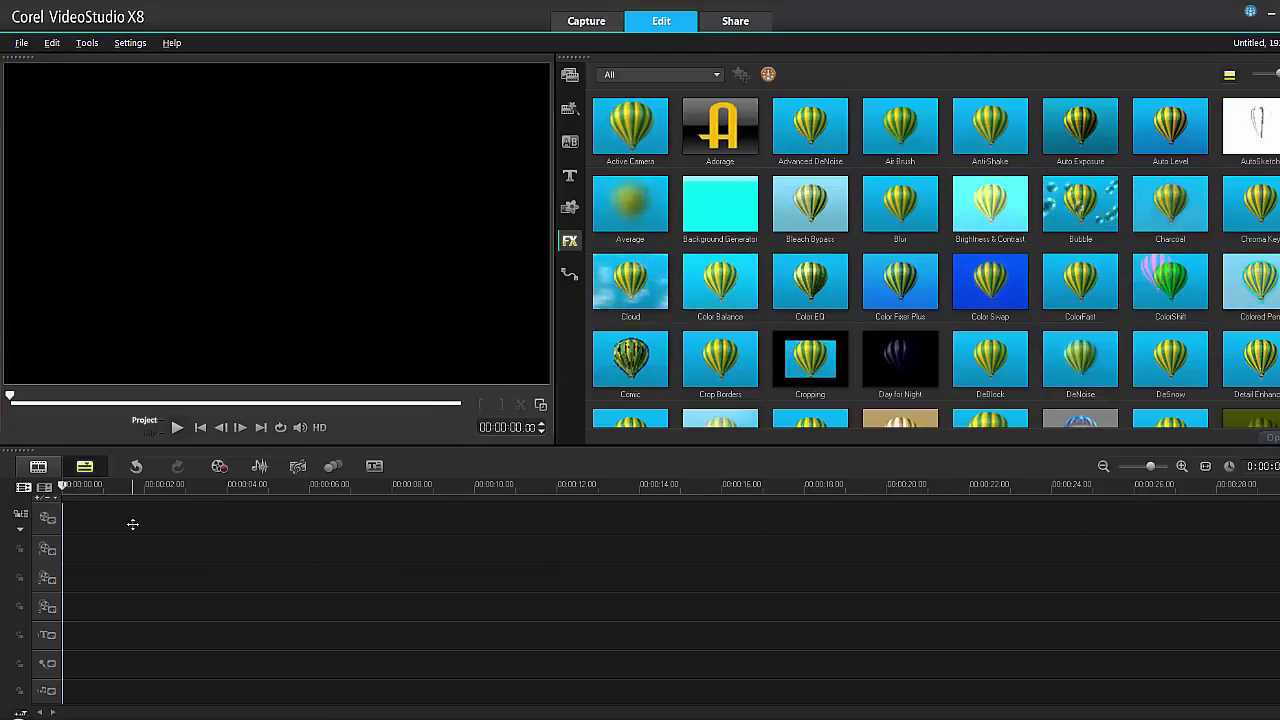
# Place DSC_1759.MOV on the video track and set the playhead to about 8 seconds
pyautogui.click(567, 80)
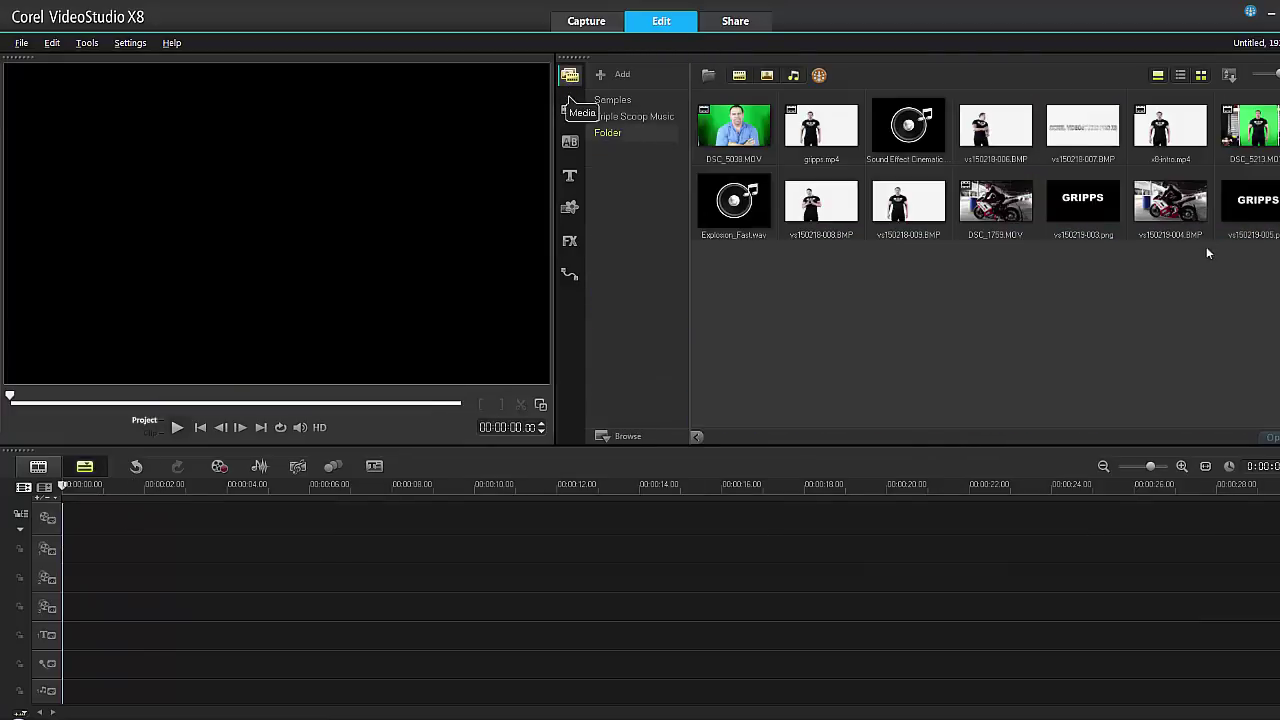
pyautogui.click(995, 205)
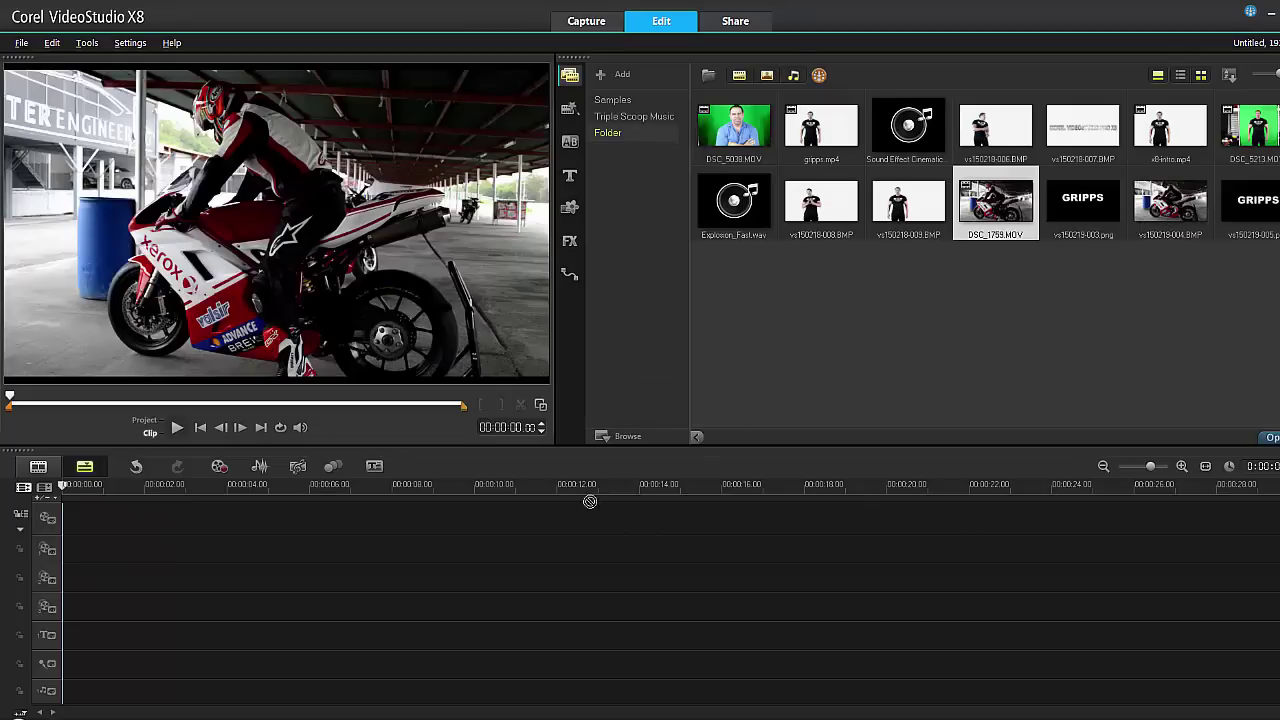
pyautogui.moveTo(590, 501); pyautogui.dragTo(589, 522)
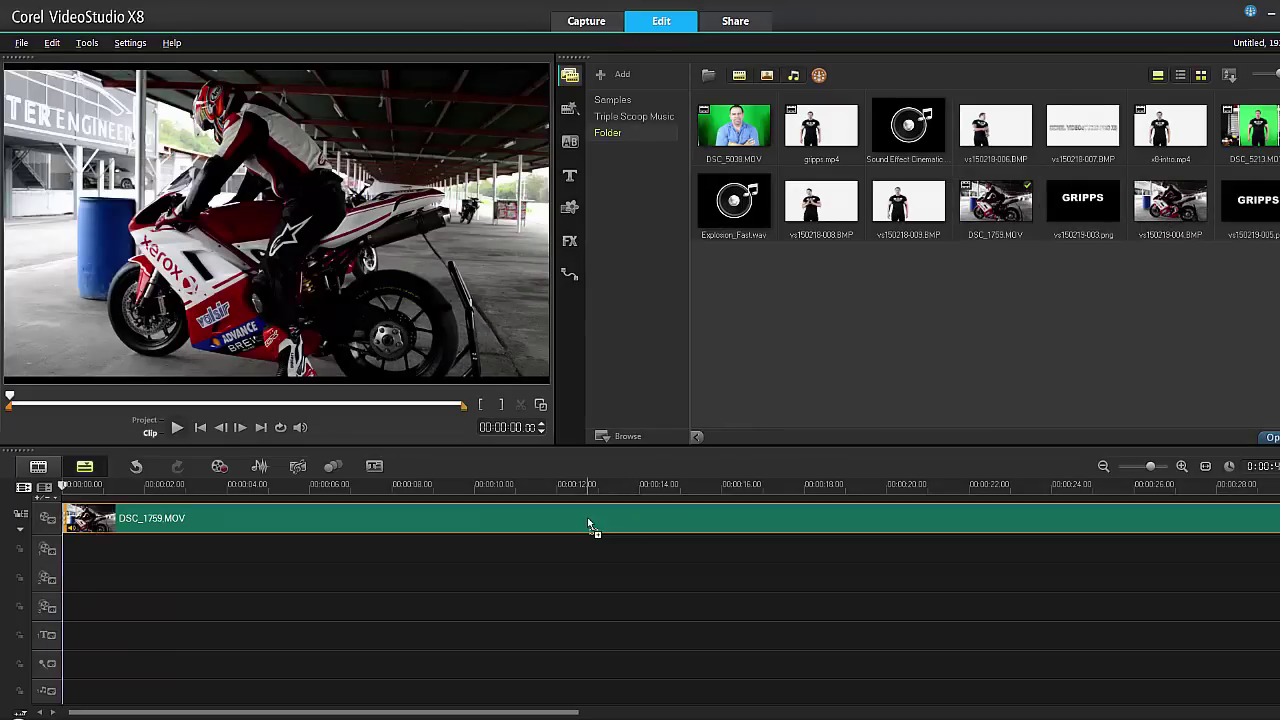
pyautogui.moveTo(83, 486); pyautogui.dragTo(214, 505)
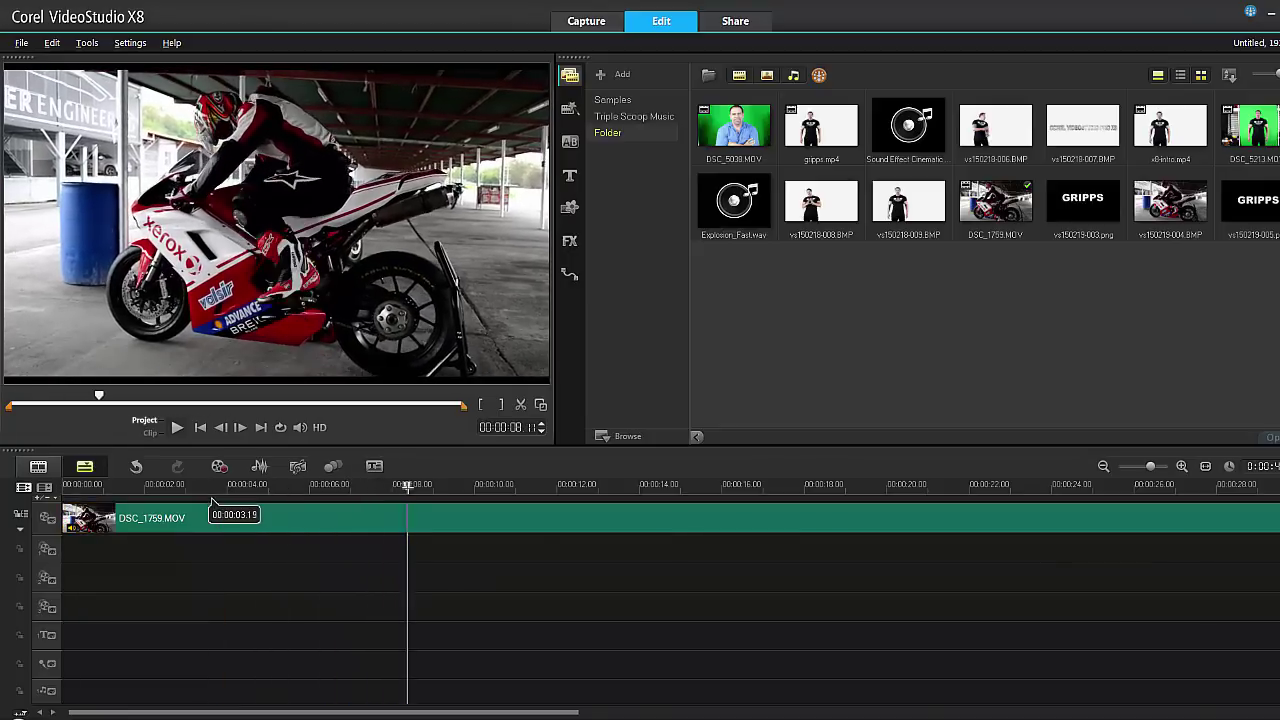
pyautogui.click(415, 485)
pyautogui.moveTo(415, 485); pyautogui.dragTo(425, 505)
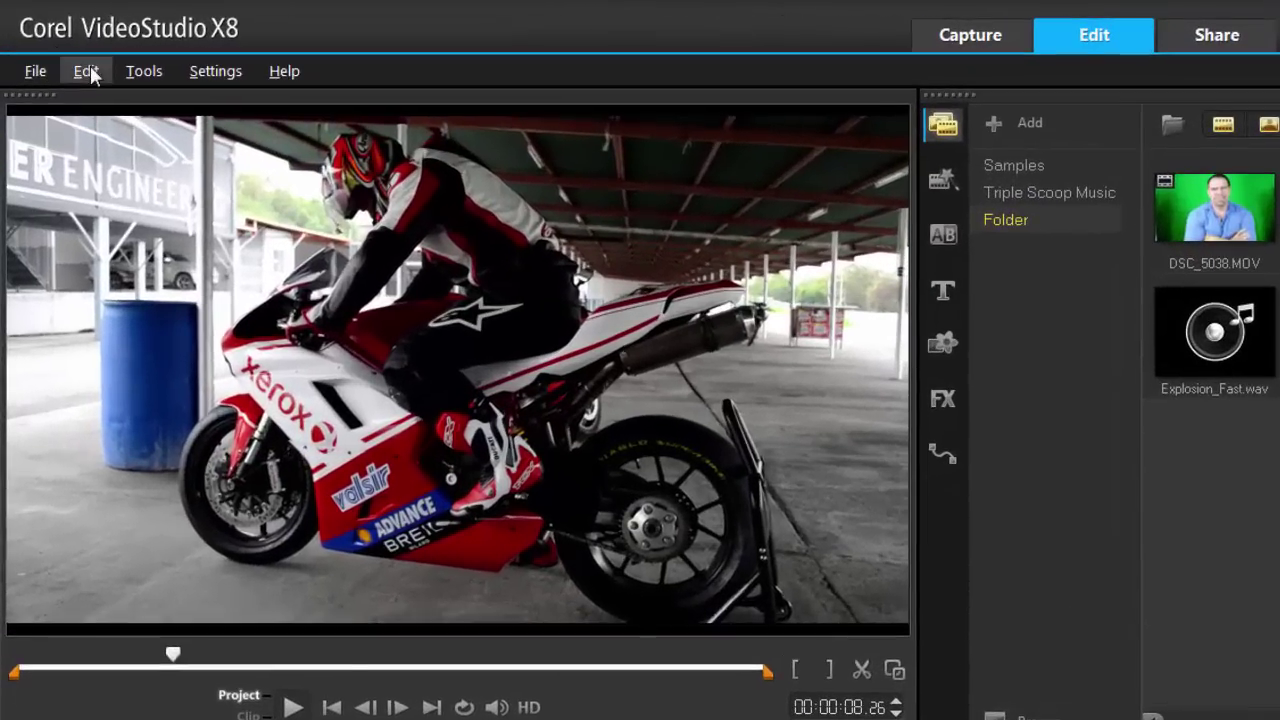
# Insert a 3-second freeze frame at the playhead with Edit > Freeze Frame
pyautogui.click(52, 43)
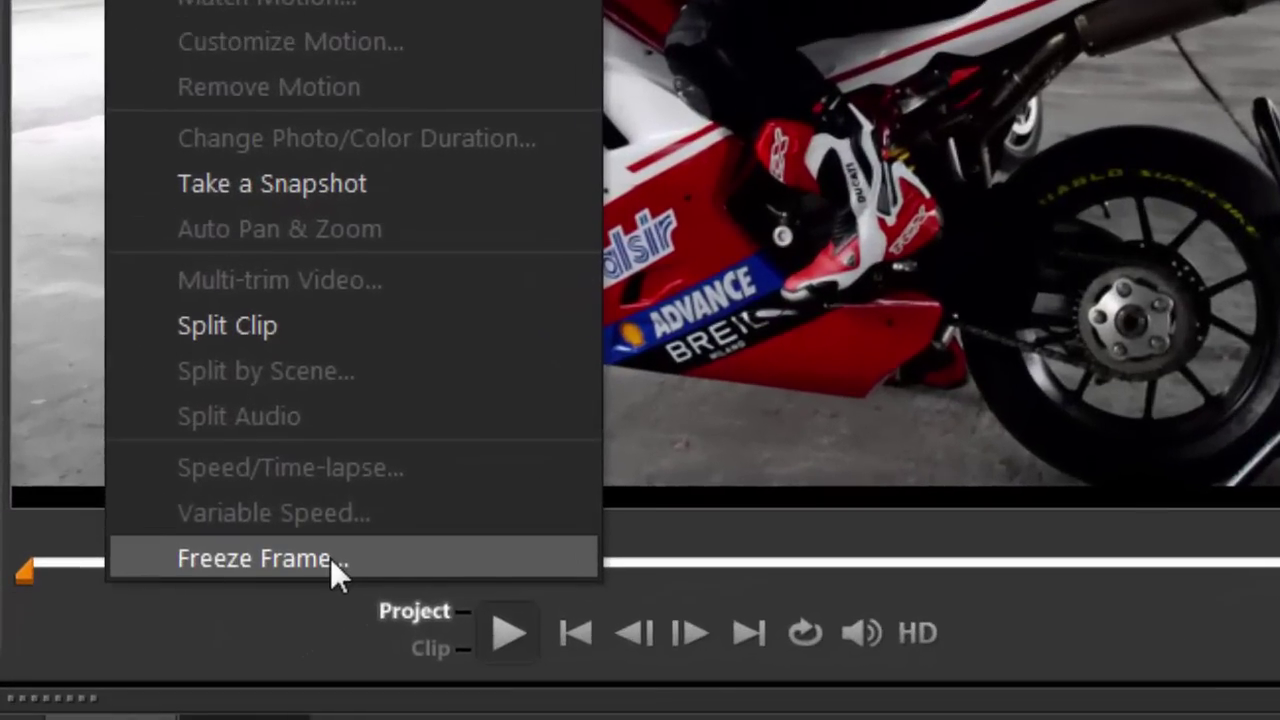
pyautogui.click(330, 558)
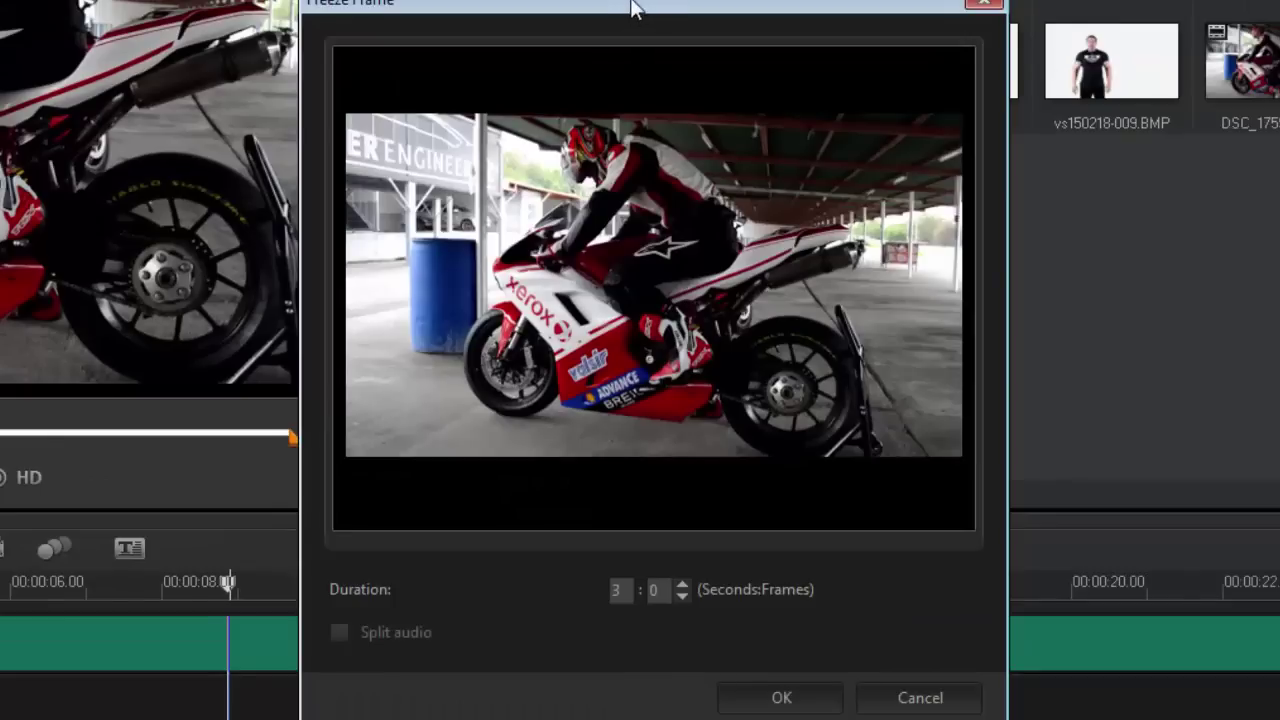
pyautogui.moveTo(632, 8); pyautogui.dragTo(1090, 80)
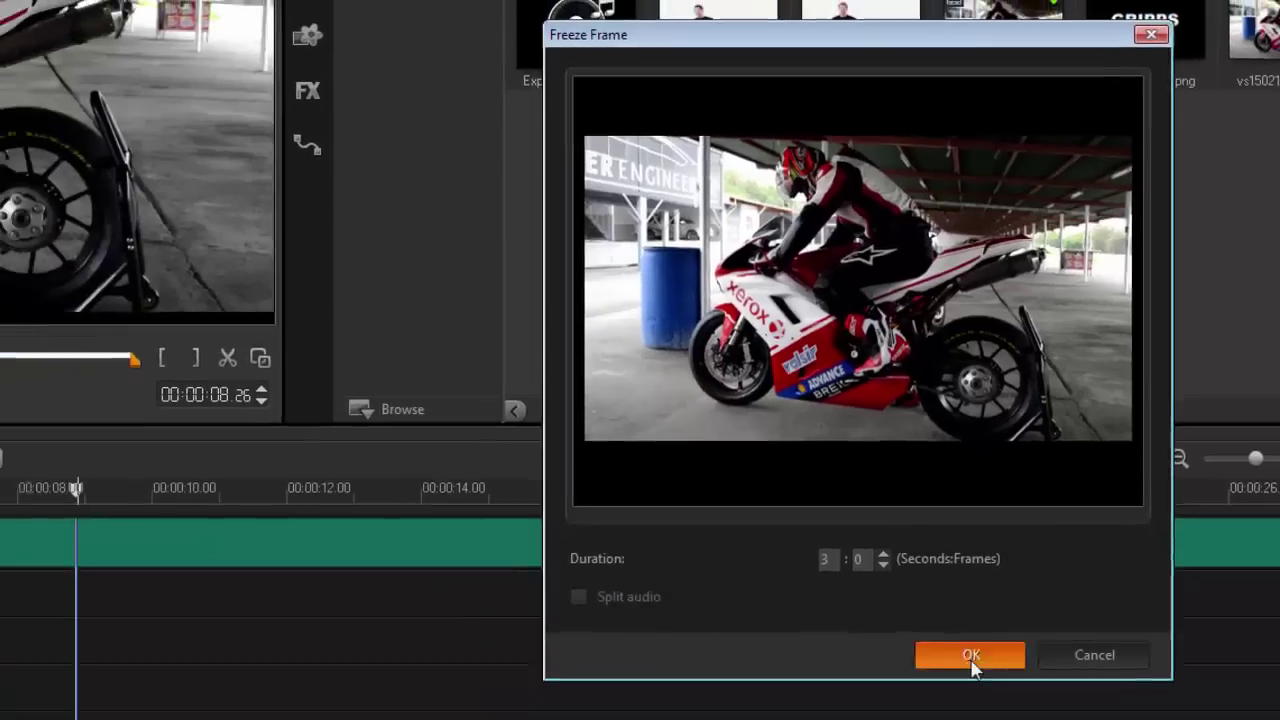
pyautogui.click(827, 709)
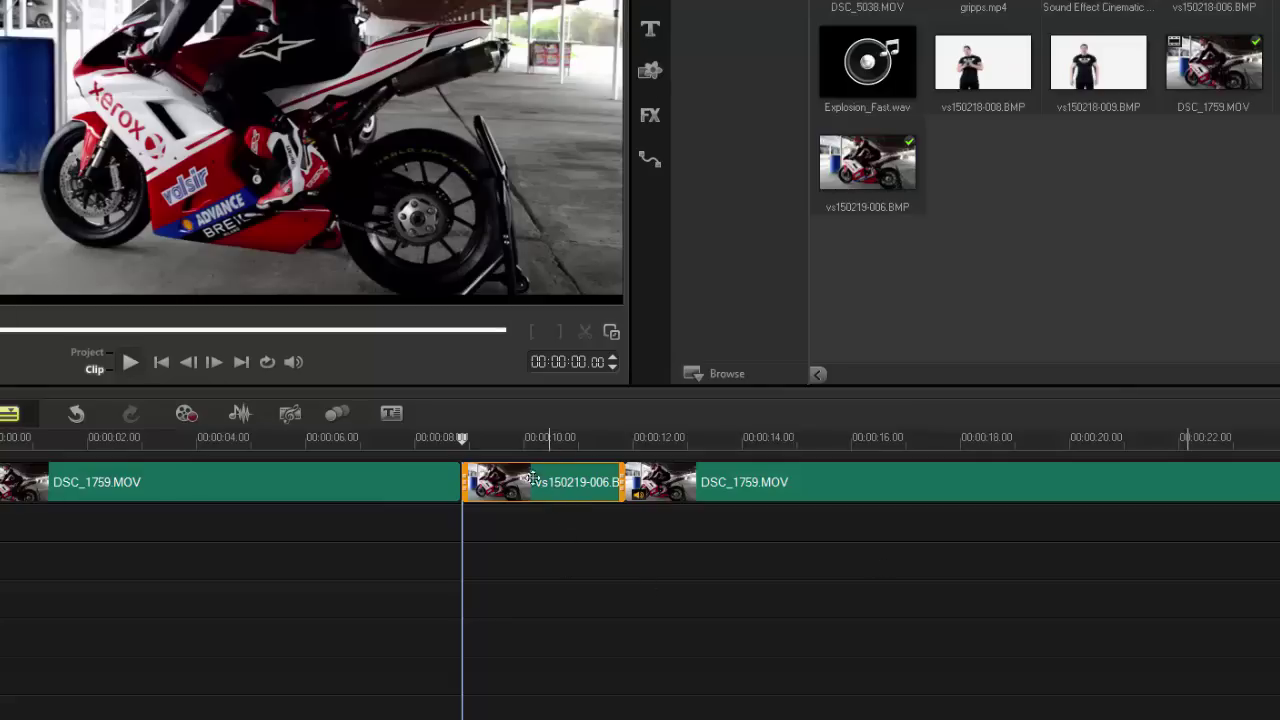
# Play back through the frozen section, then undo the freeze frame
pyautogui.moveTo(462, 437); pyautogui.dragTo(392, 425)
pyautogui.press('space')
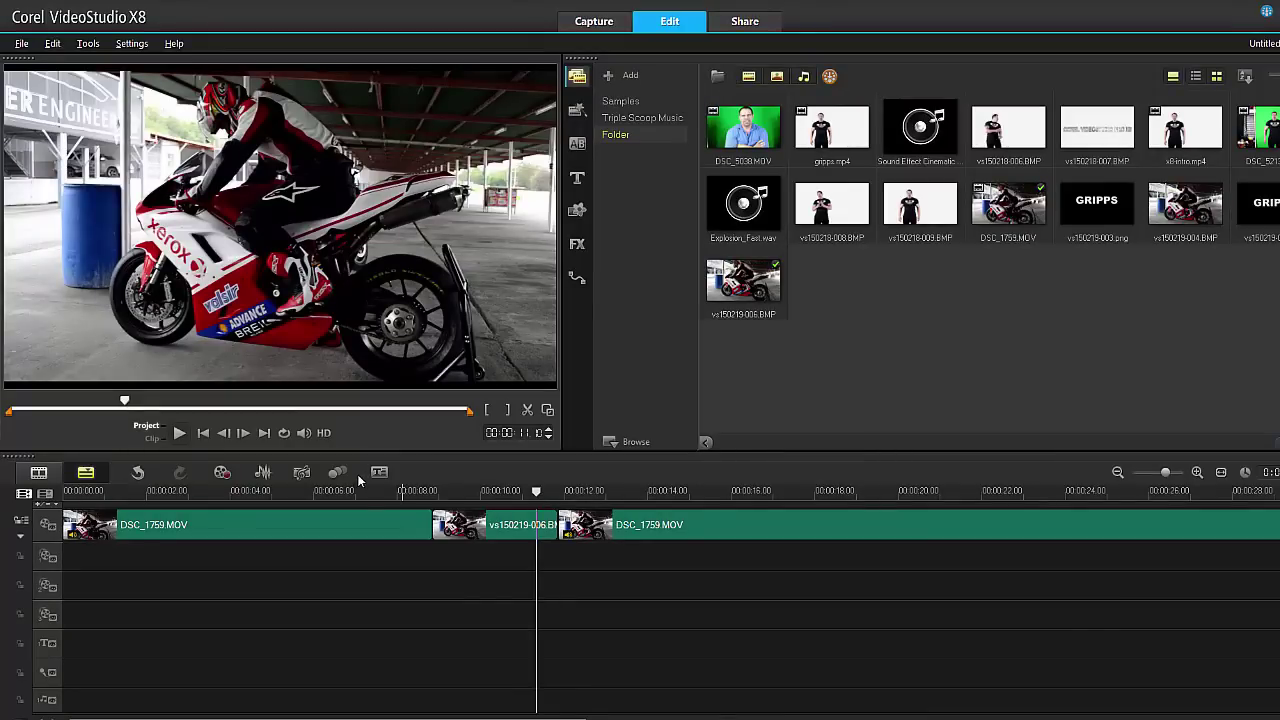
pyautogui.click(142, 466)
pyautogui.click(142, 470)
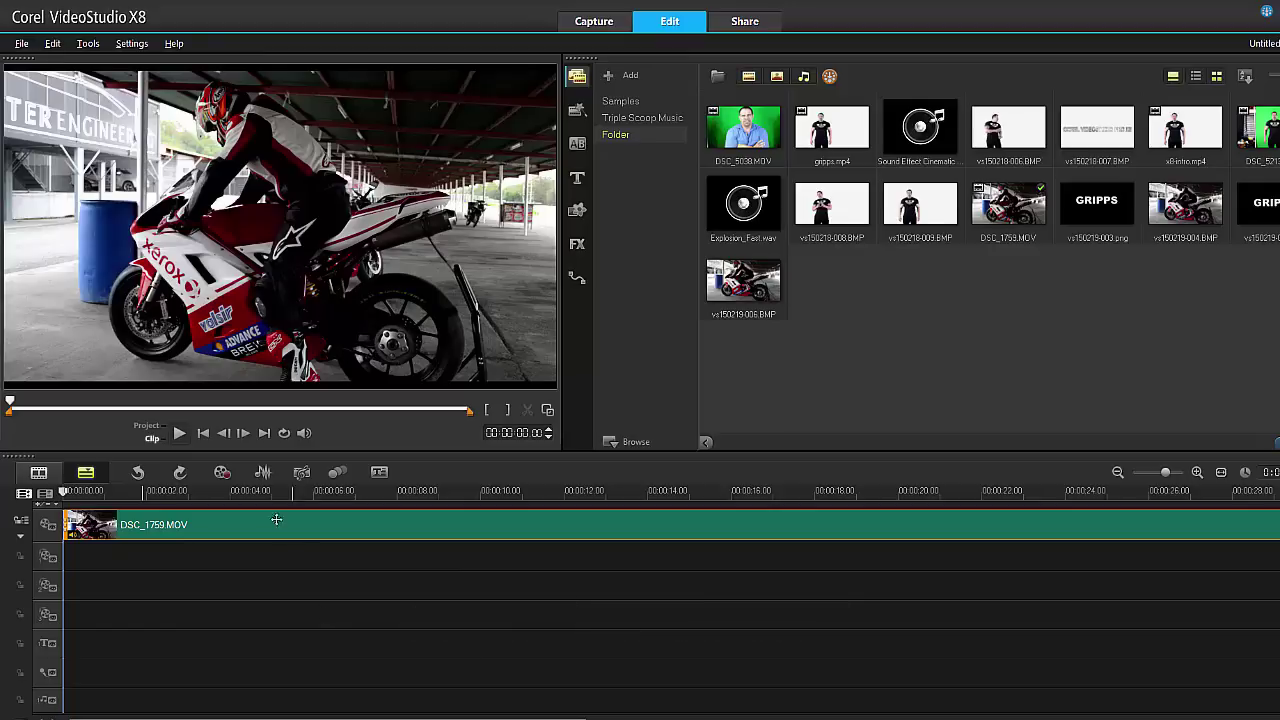
# Position the playhead at about 11 seconds for the voice-over
pyautogui.click(228, 480)
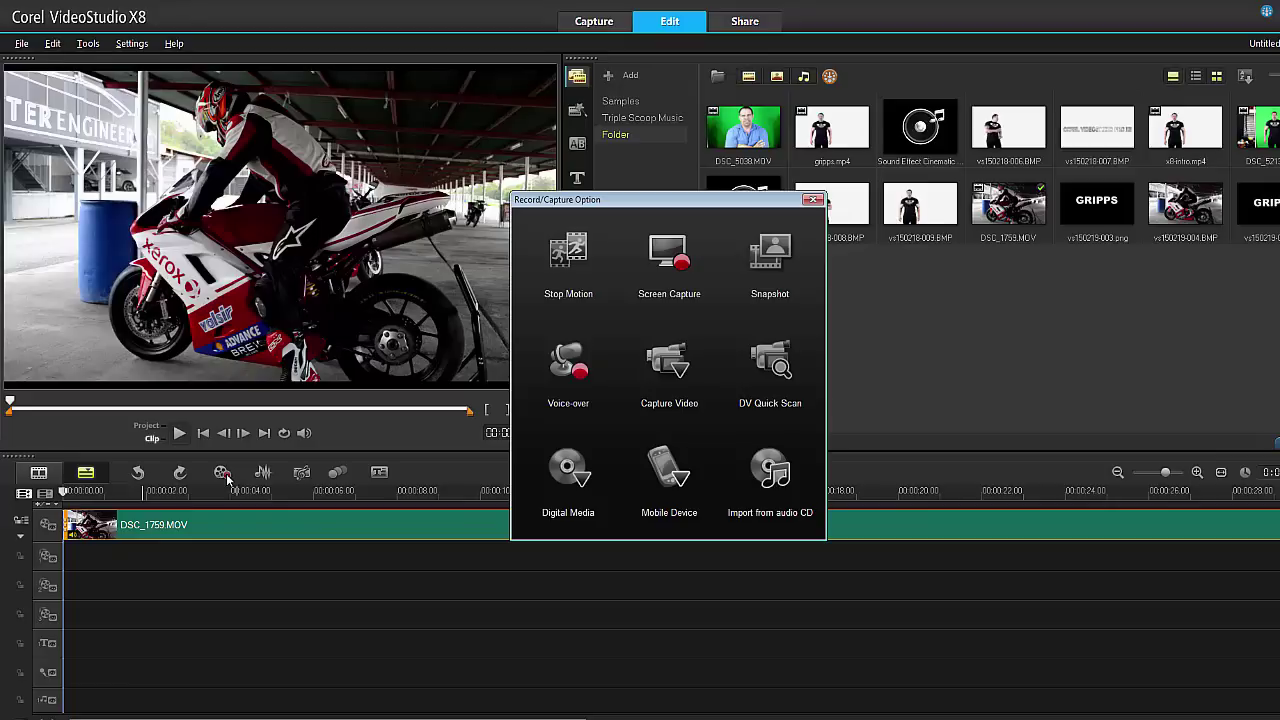
pyautogui.click(813, 199)
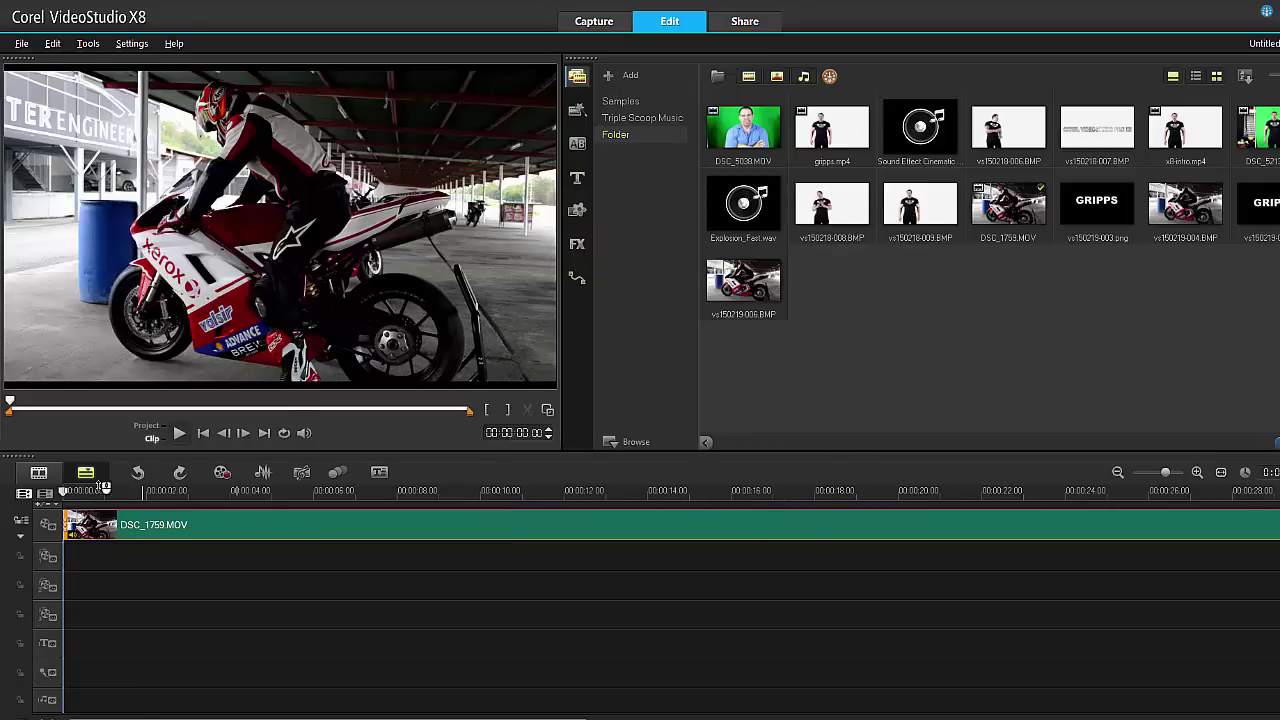
pyautogui.click(471, 491)
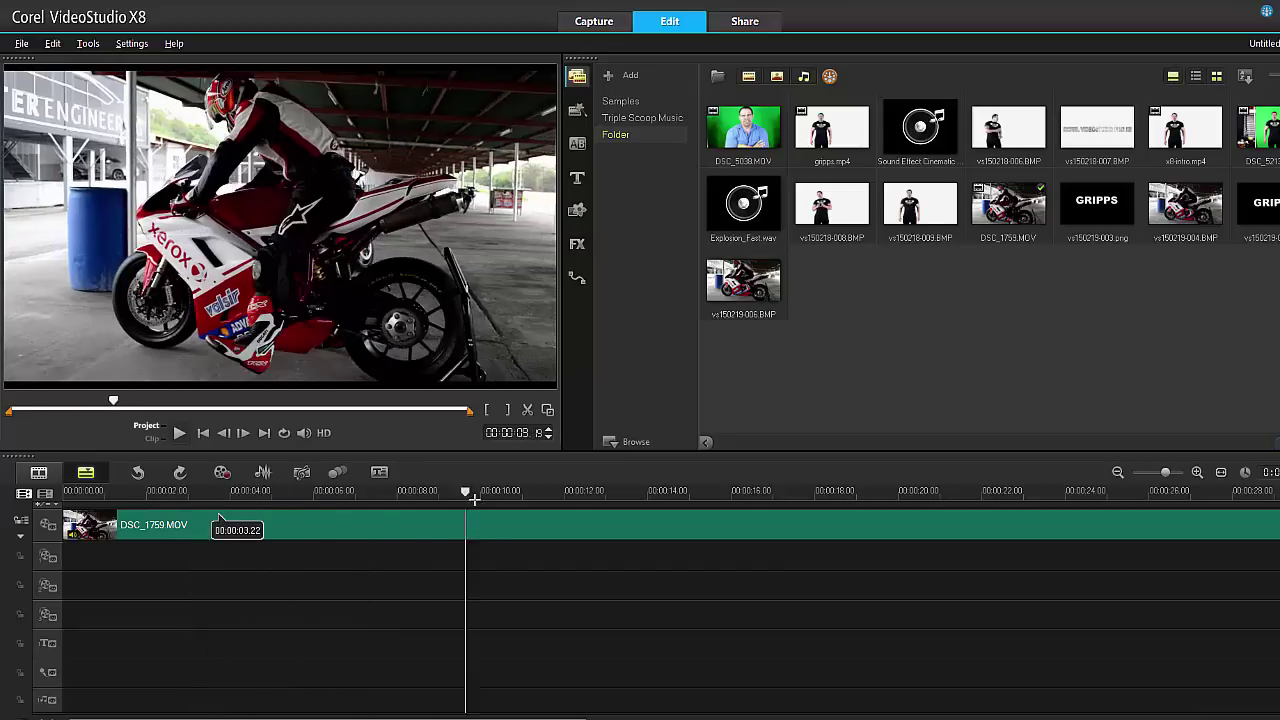
pyautogui.click(529, 491)
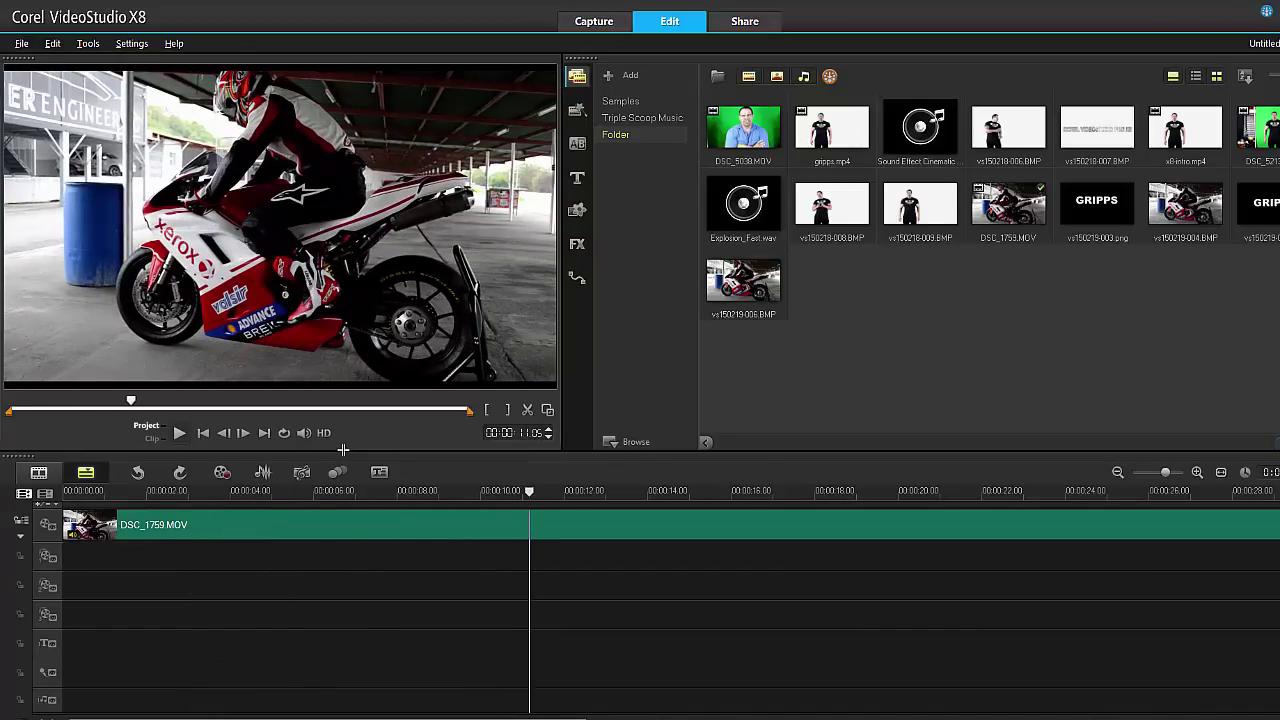
# Record a voice-over from about 11 seconds, stopping it at about 19 seconds
pyautogui.click(222, 472)
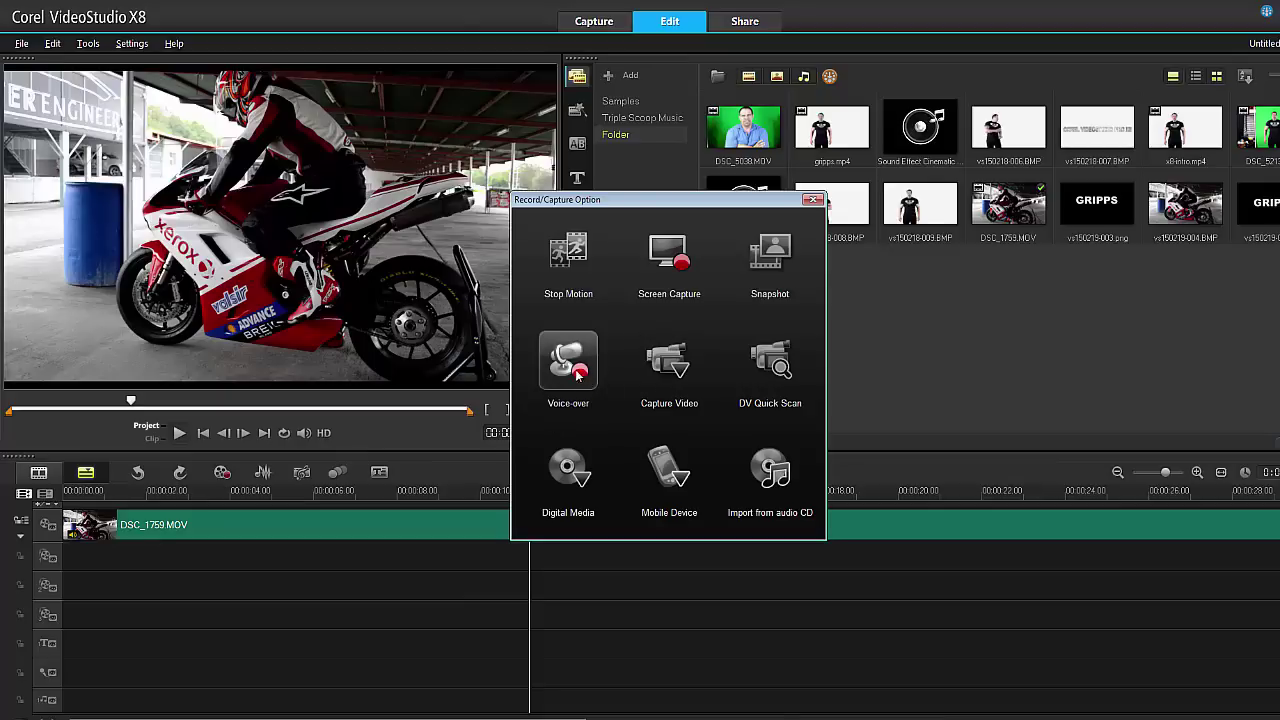
pyautogui.click(570, 370)
pyautogui.click(644, 439)
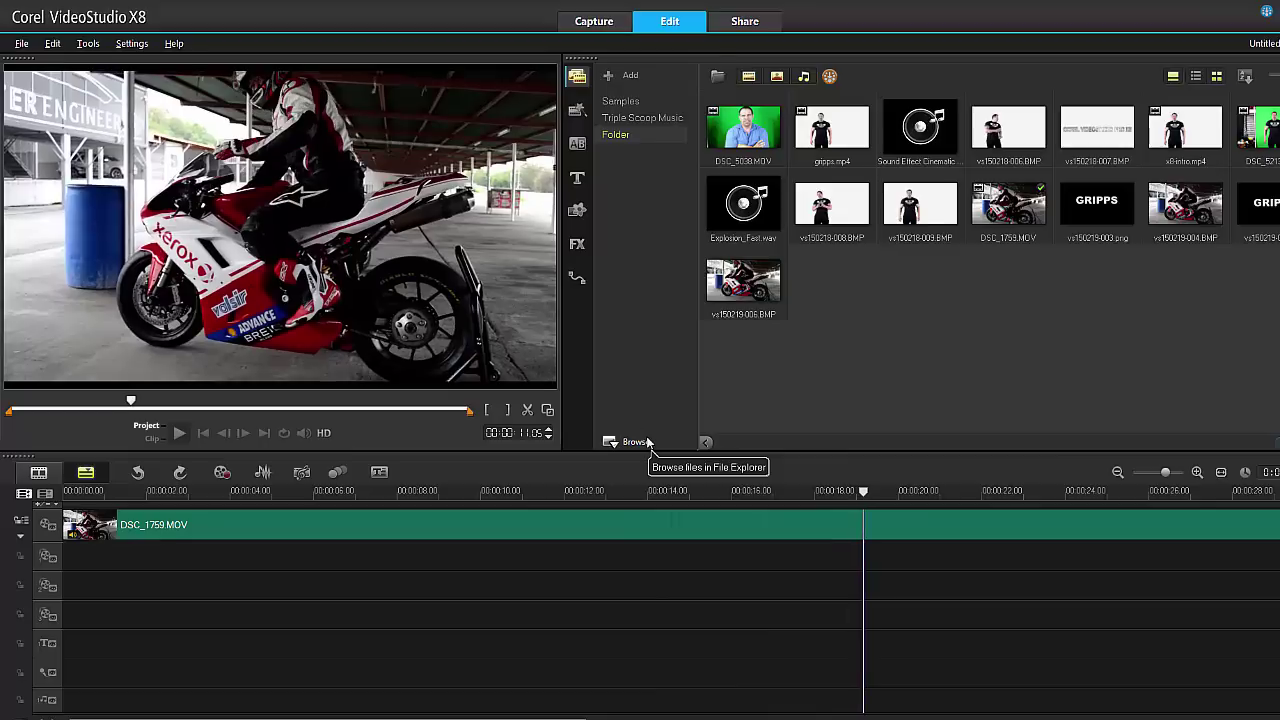
pyautogui.press('space')
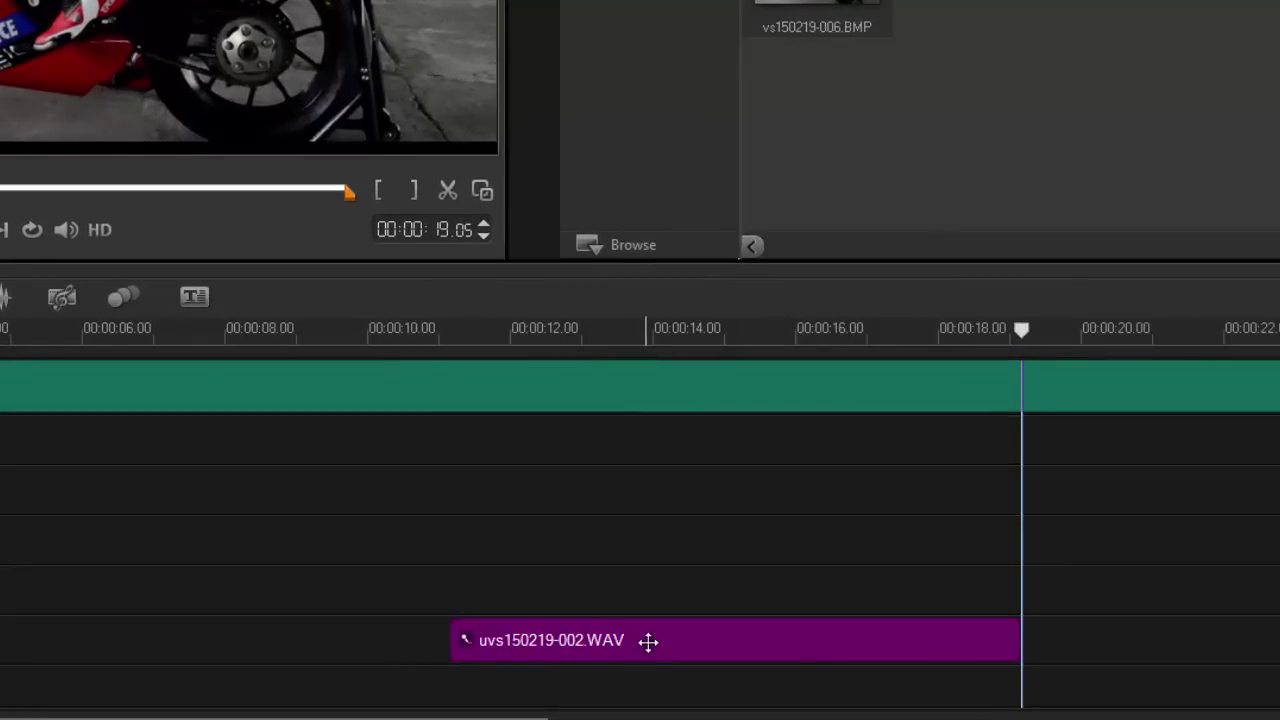
# Move the voice-over down a track and split the motorcycle clip's audio onto its own track
pyautogui.moveTo(648, 641); pyautogui.dragTo(653, 689)
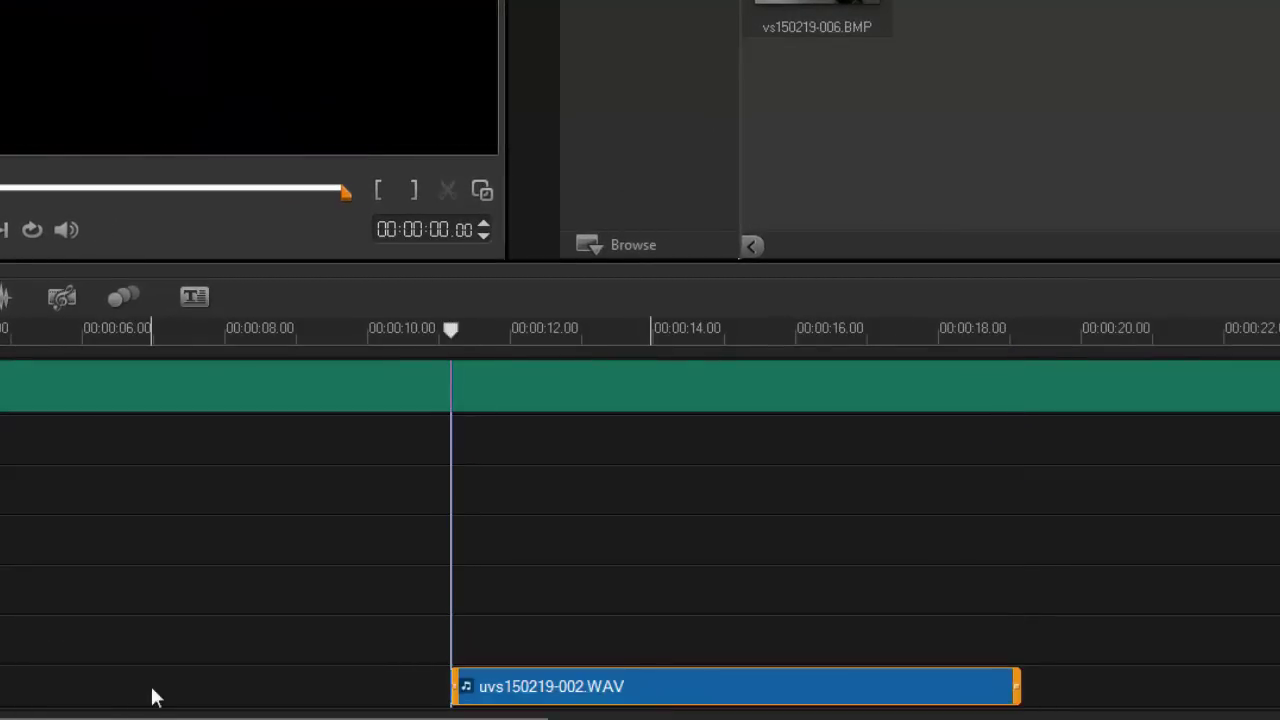
pyautogui.rightClick(547, 396)
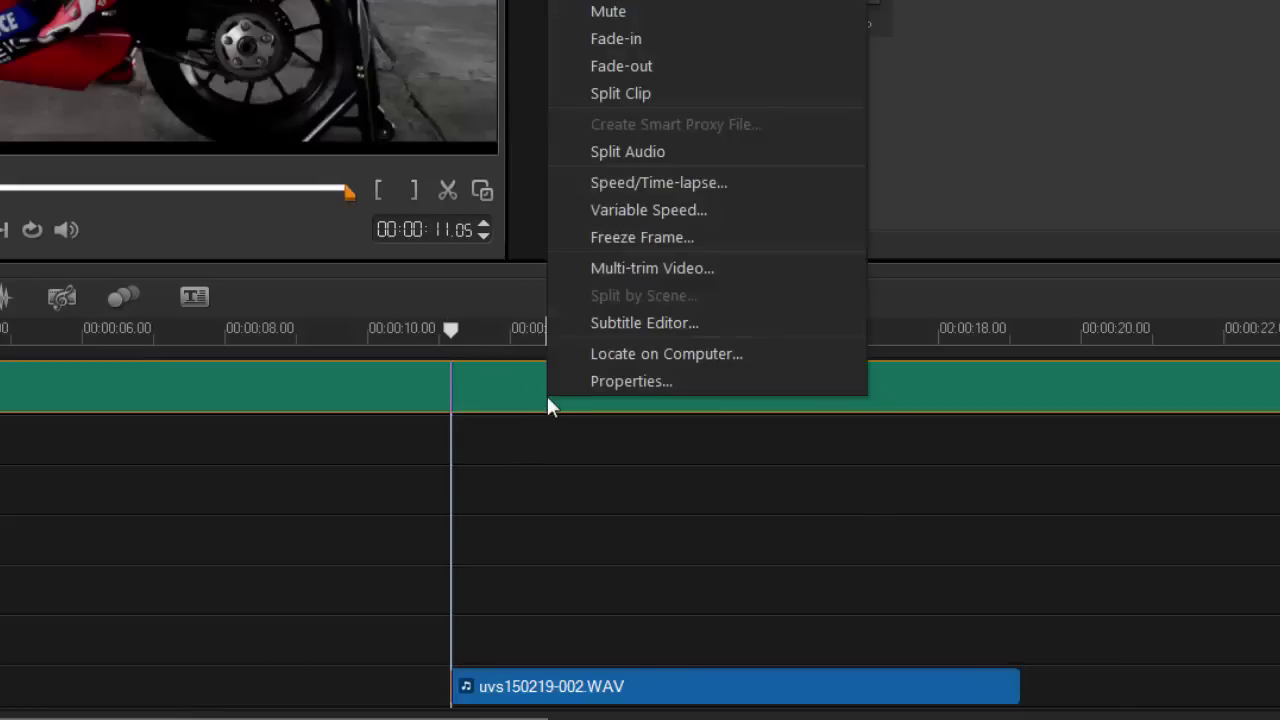
pyautogui.click(667, 152)
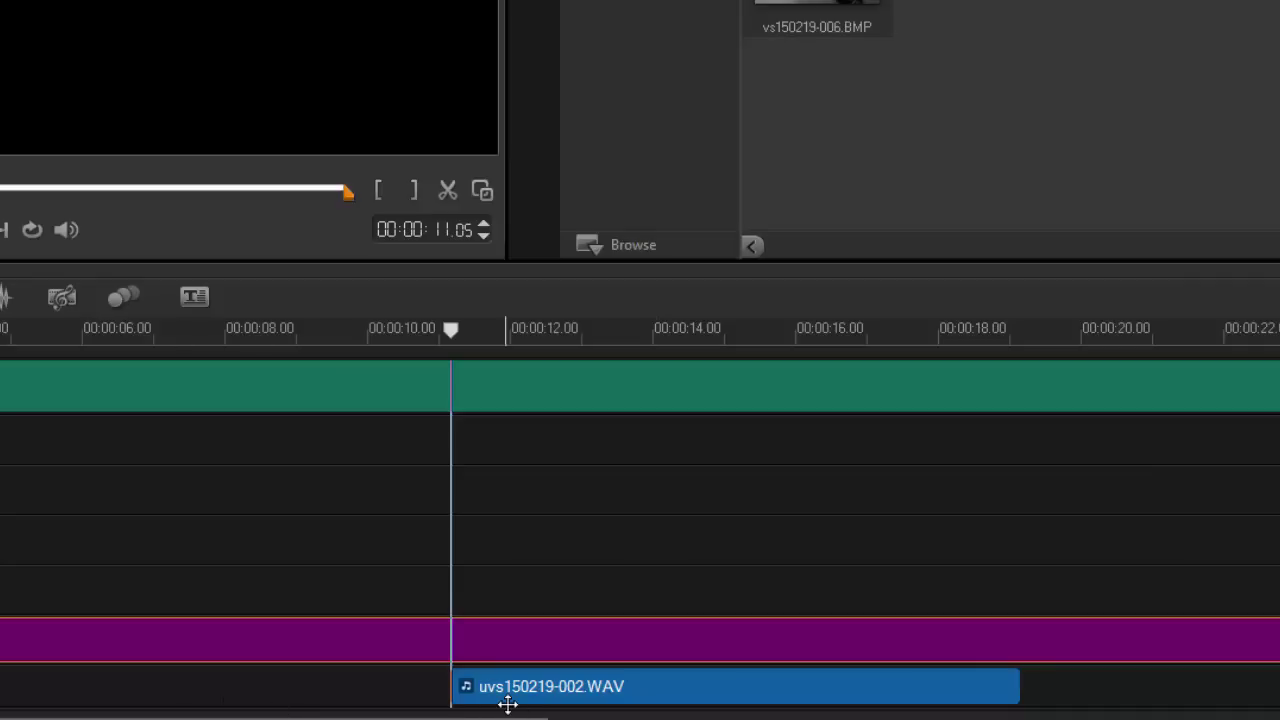
# Apply audio ducking to the separated audio at level 70, sensitivity 10
pyautogui.rightClick(513, 651)
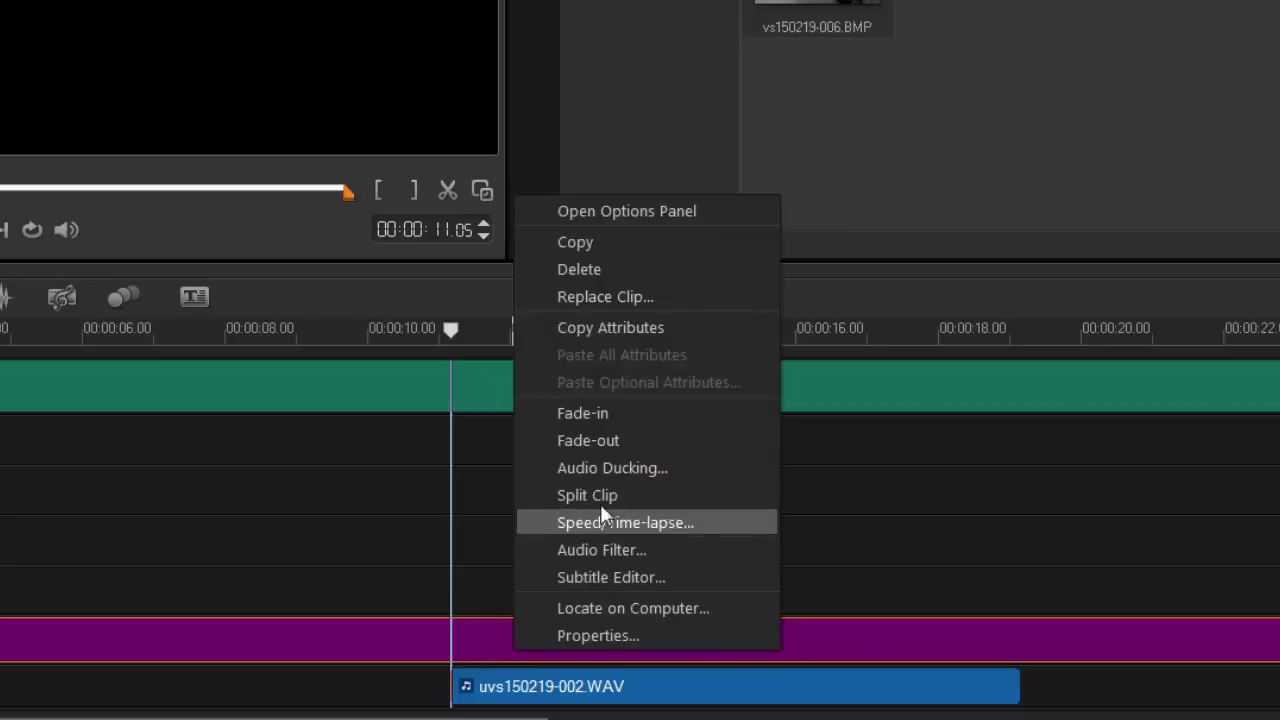
pyautogui.click(605, 467)
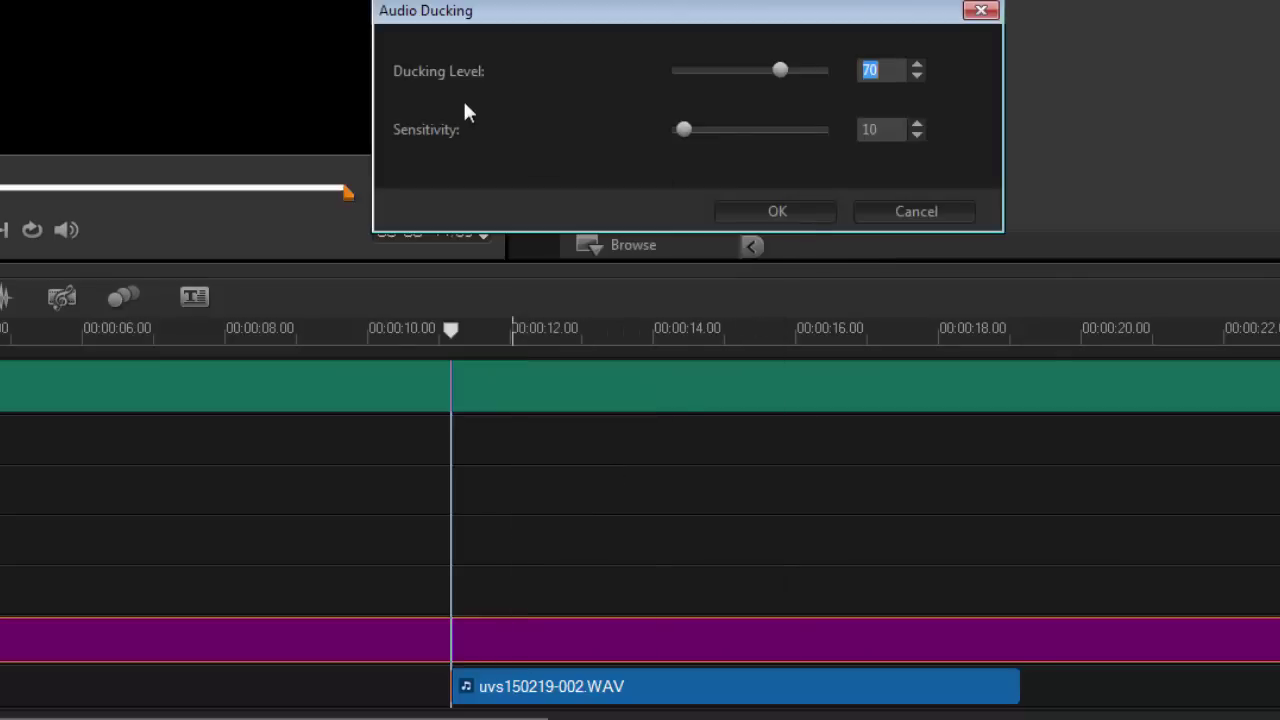
pyautogui.click(745, 212)
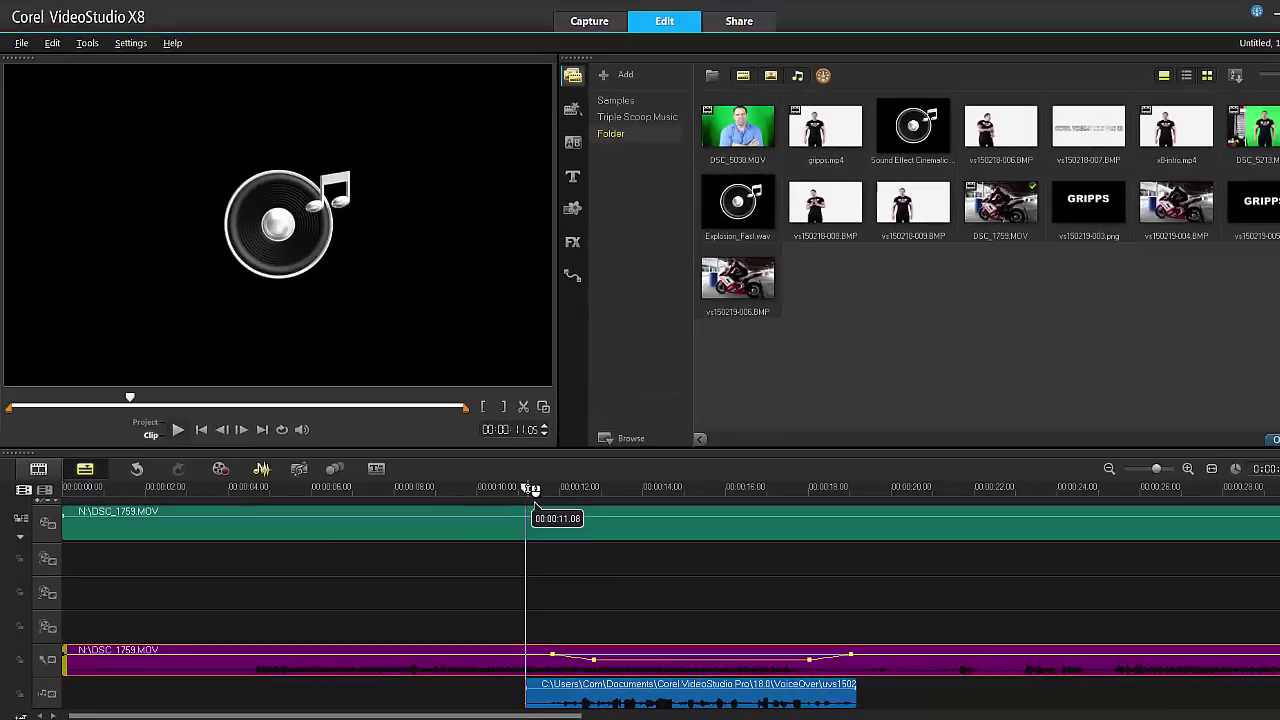
pyautogui.moveTo(454, 335); pyautogui.dragTo(447, 340)
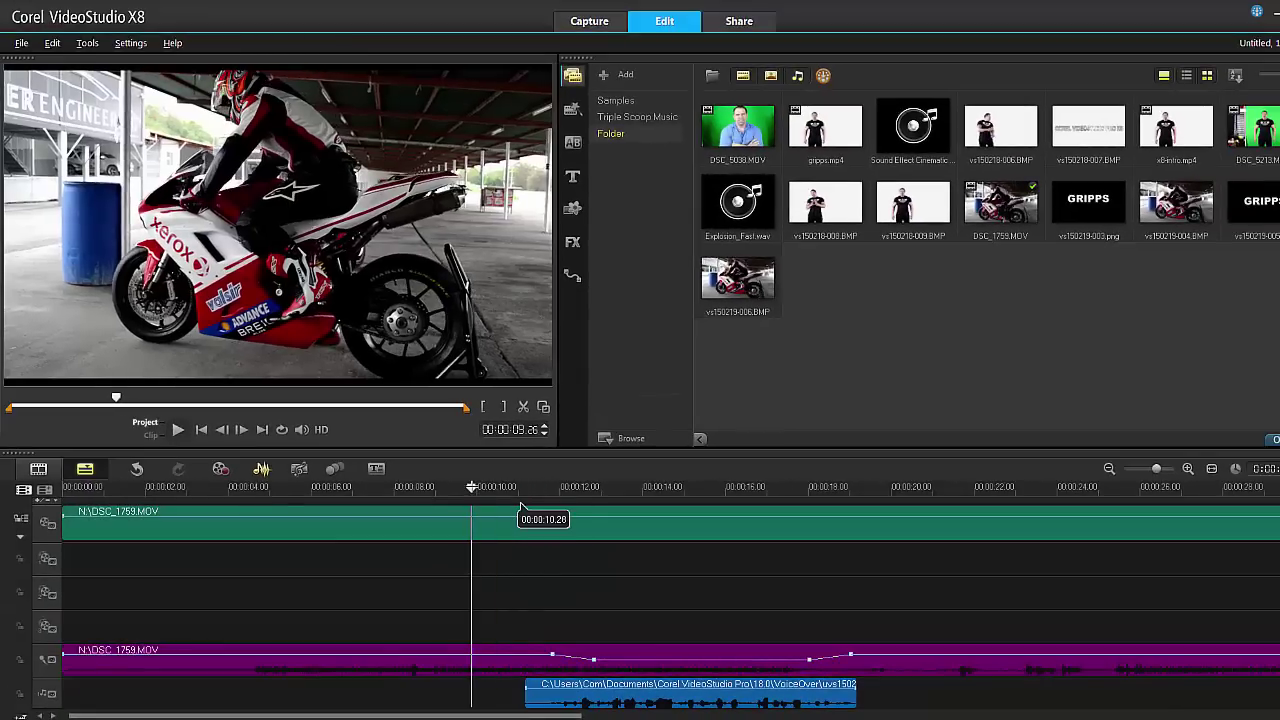
pyautogui.press('space')
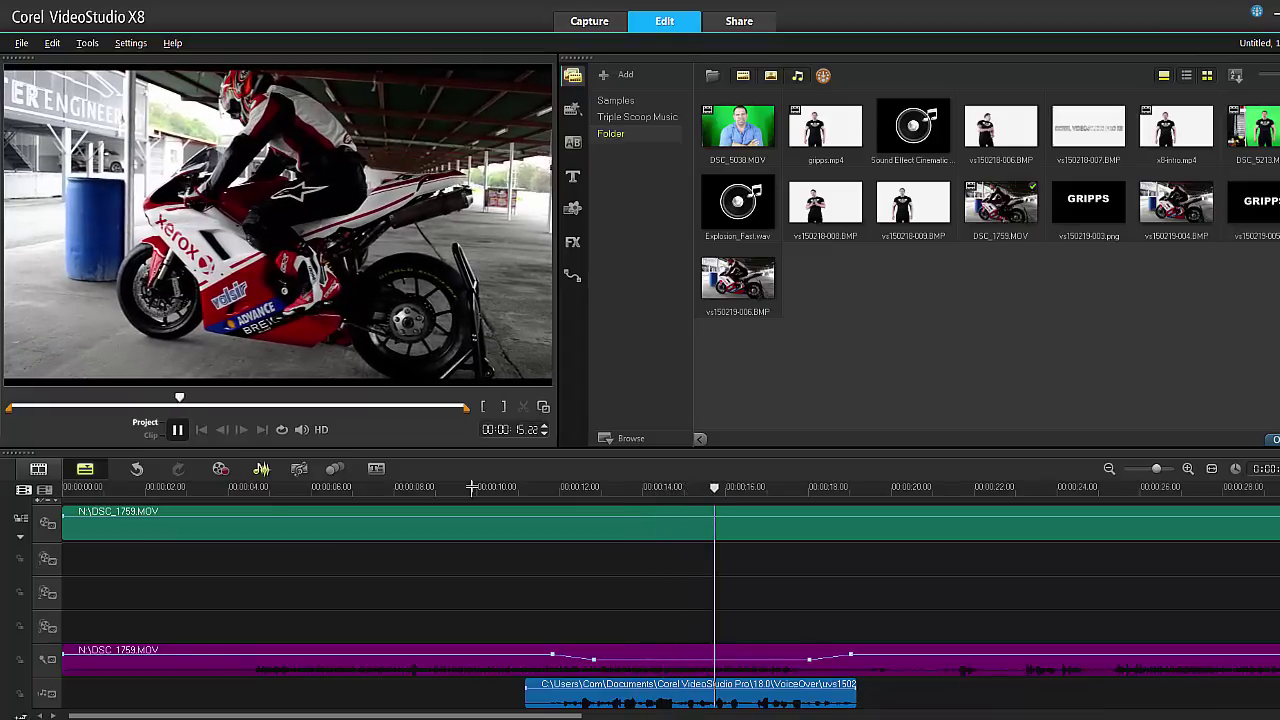
pyautogui.press('space')
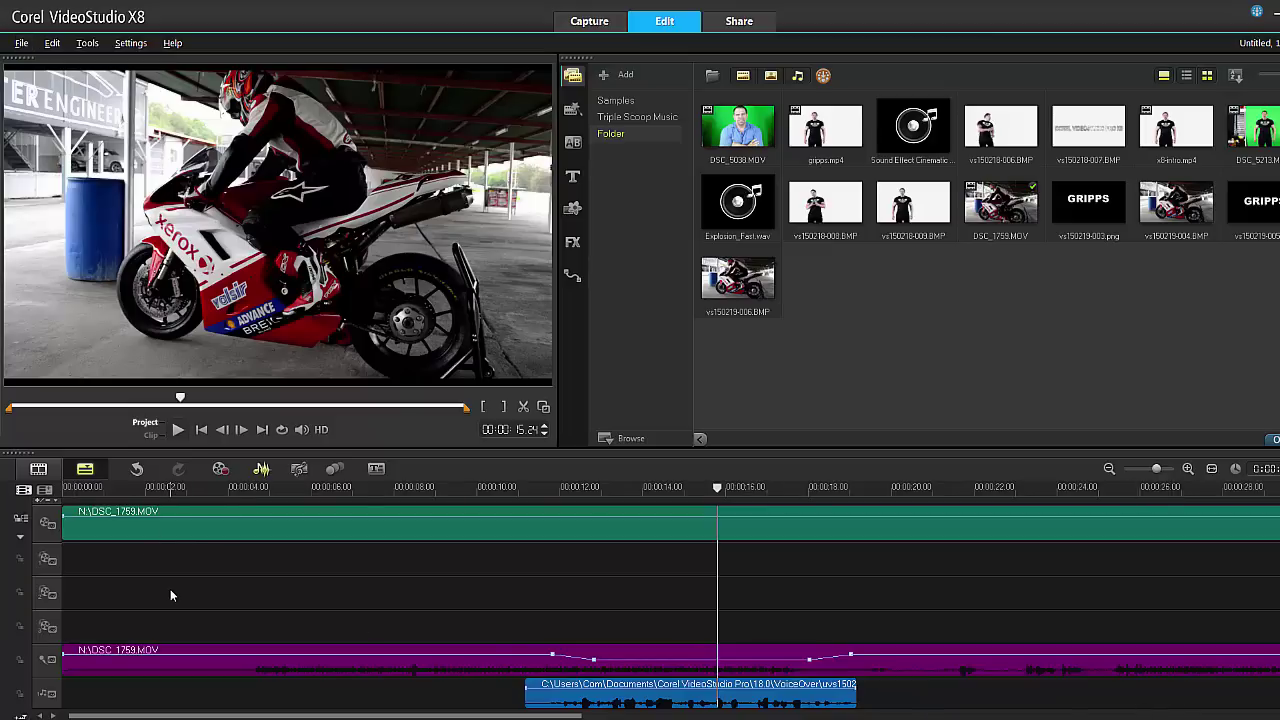
# Delete the motorcycle video clip, its separated audio and the voice-over clip
pyautogui.click(230, 521)
pyautogui.press('Delete')
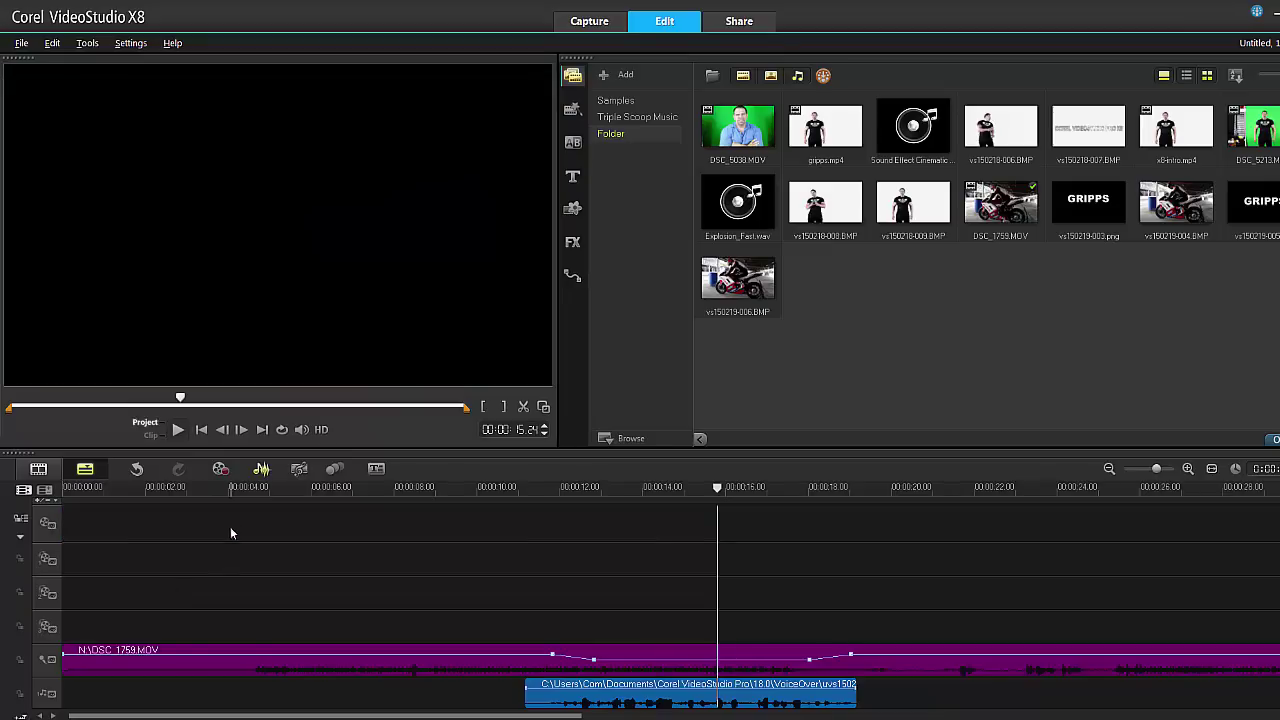
pyautogui.click(307, 665)
pyautogui.press('Delete')
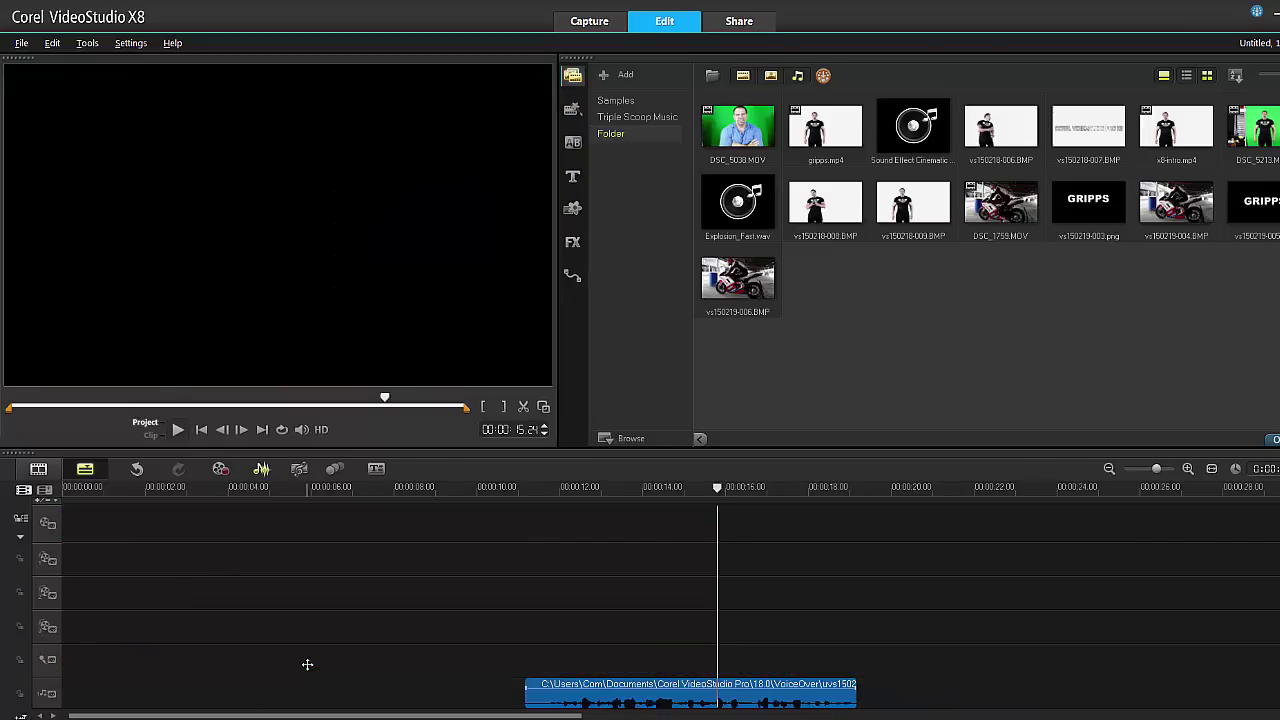
pyautogui.click(588, 703)
pyautogui.press('Delete')
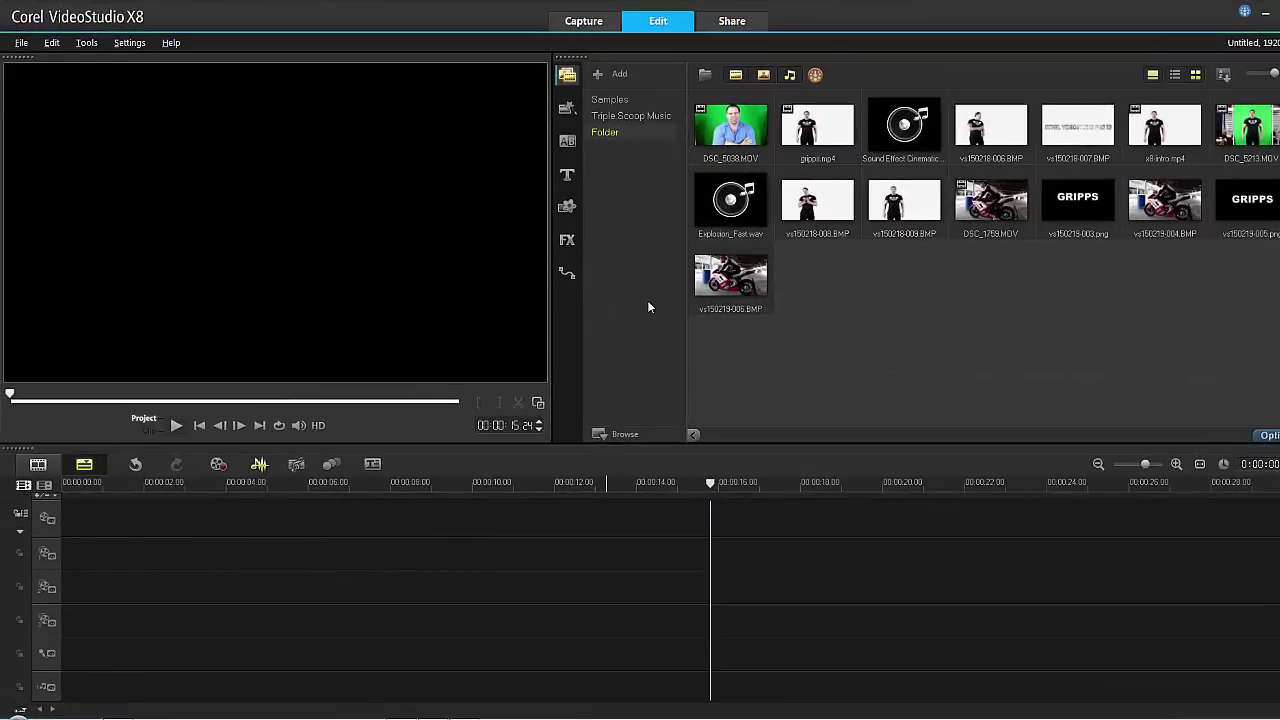
# Filter the video filters to proDAD and preview Adorage's Widescreen-Fx and Multi-PiP effects
pyautogui.click(567, 241)
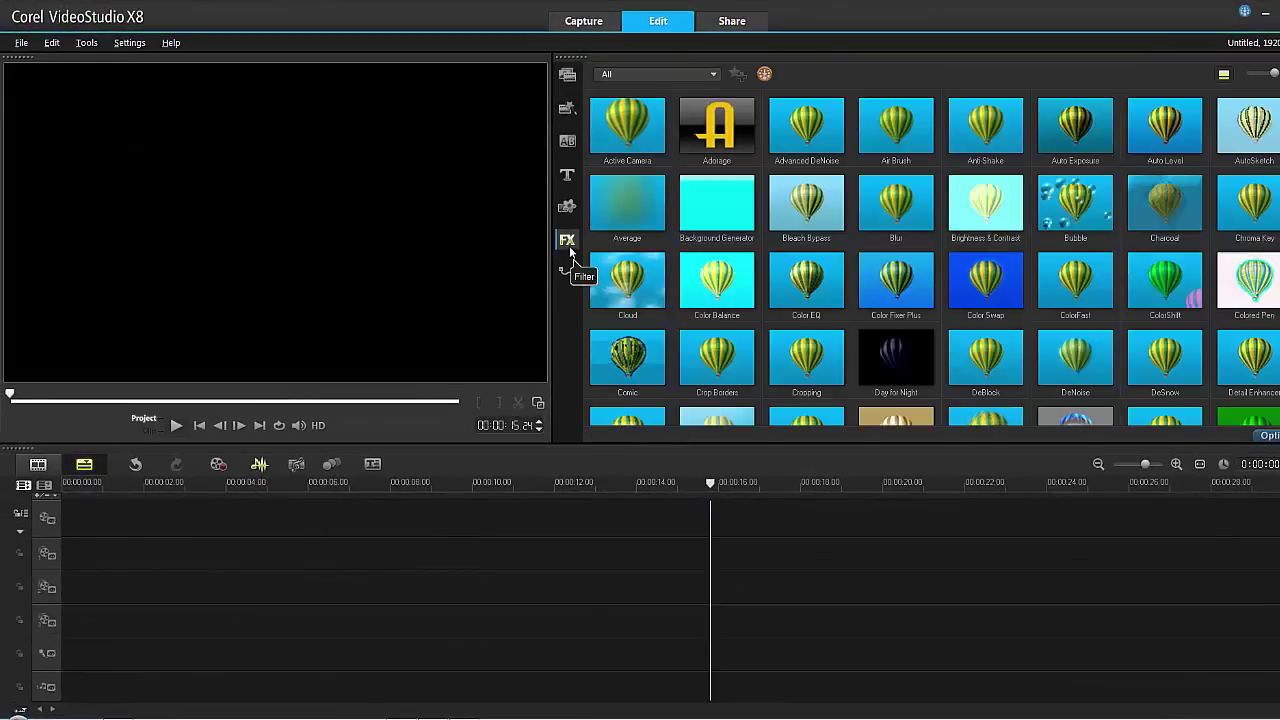
pyautogui.click(713, 74)
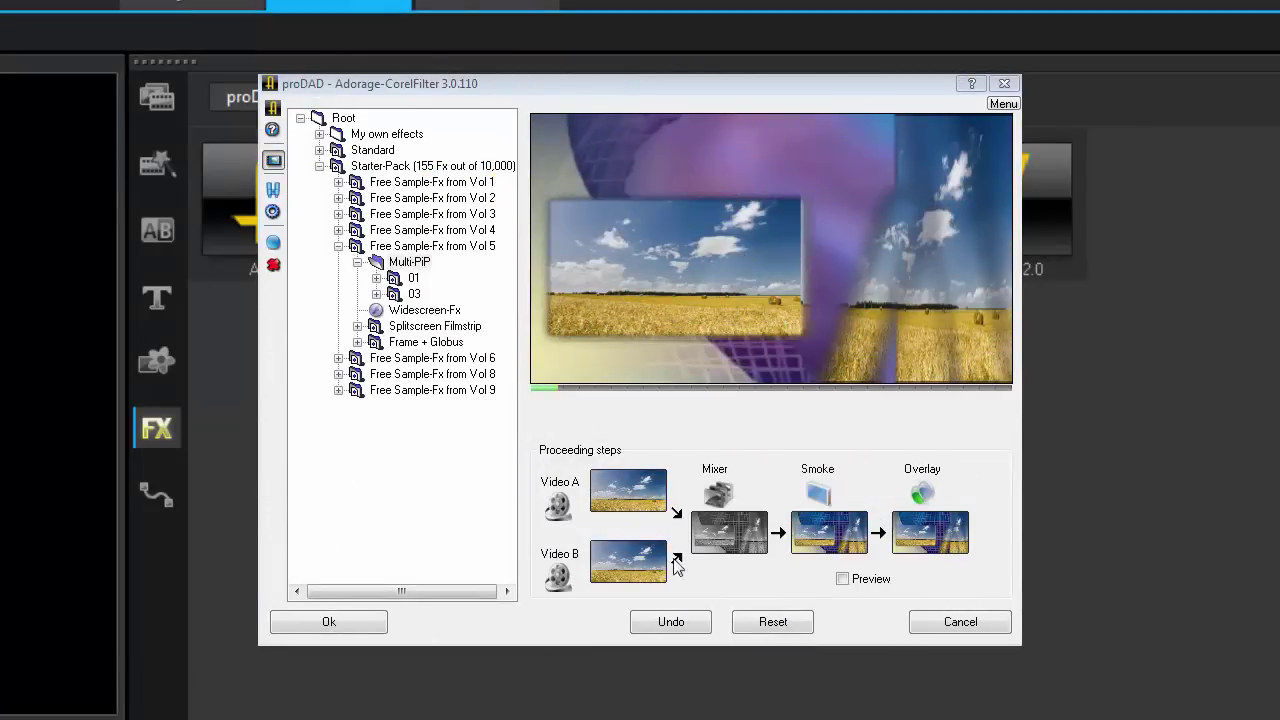
pyautogui.click(768, 622)
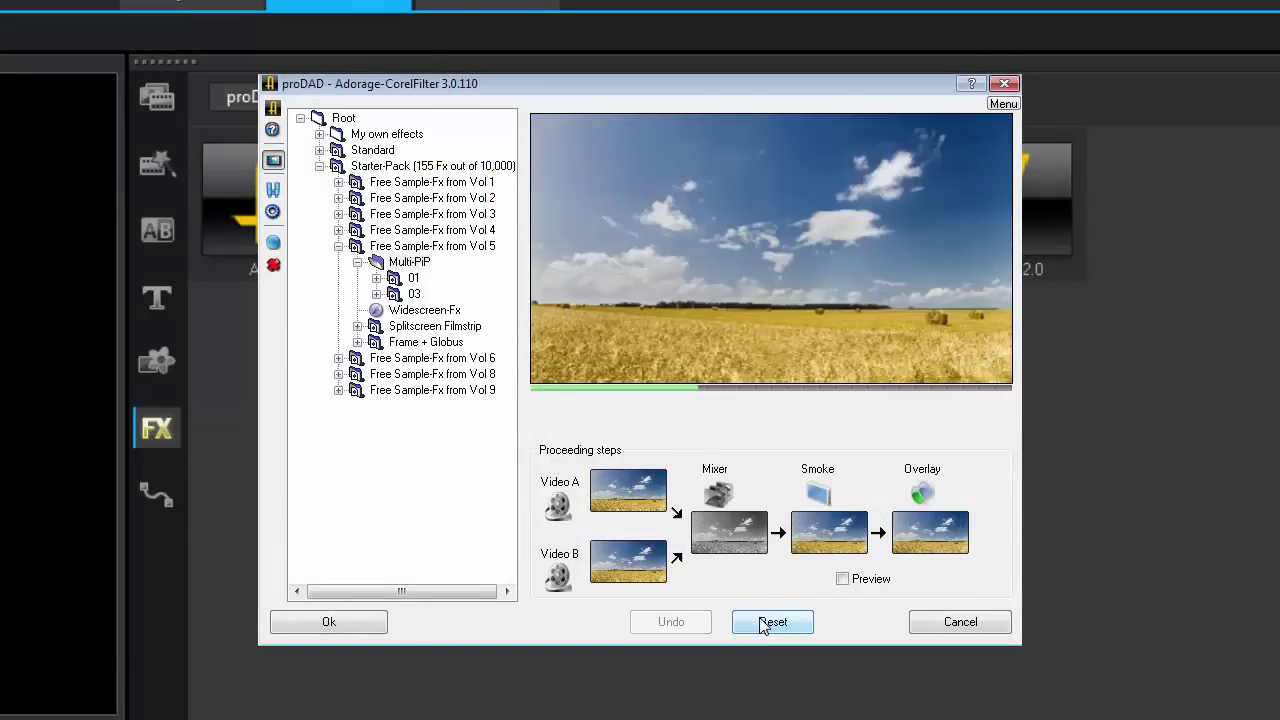
pyautogui.click(444, 318)
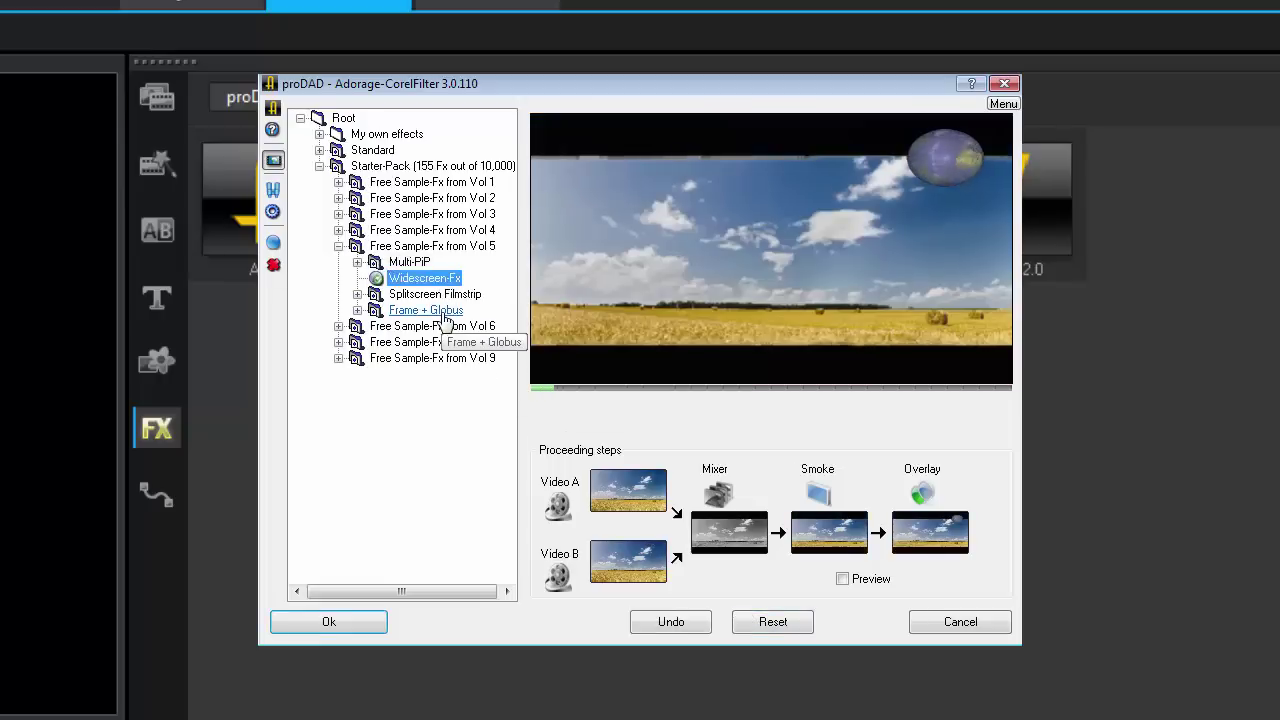
pyautogui.click(418, 264)
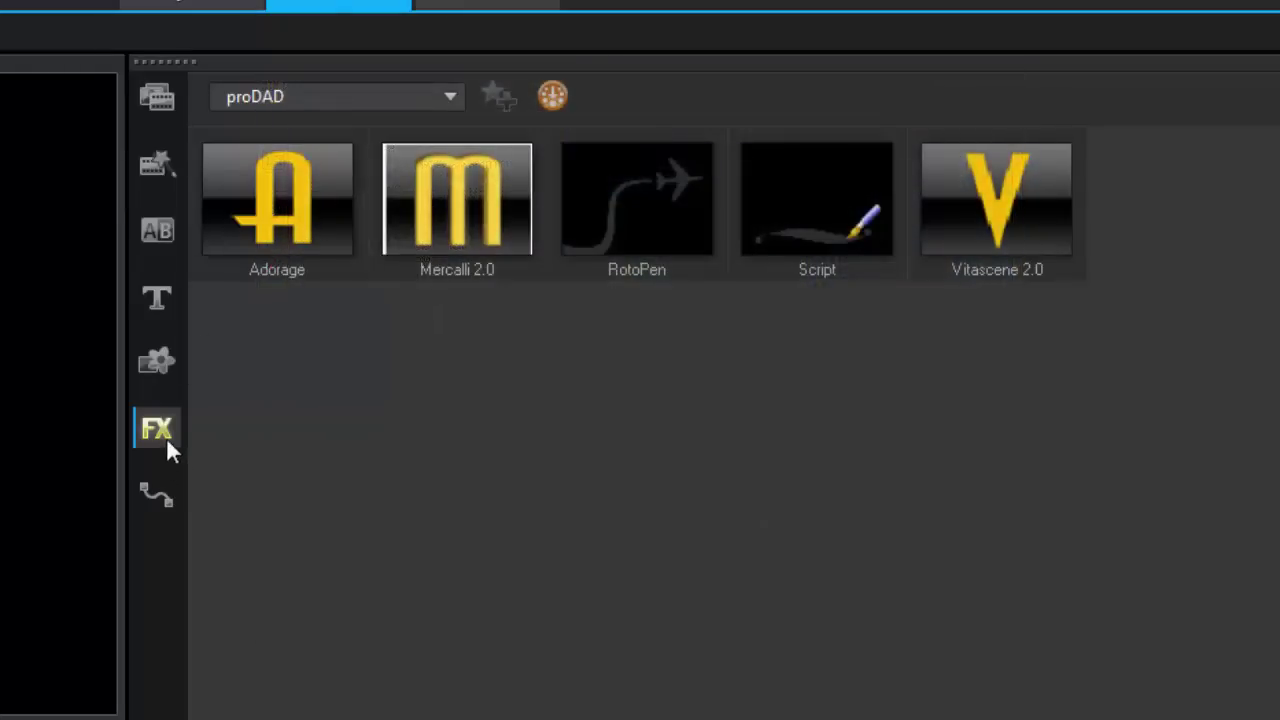
# Switch filters to NewBlue Video Essentials IV and place vs150218-008.BMP on the video track
pyautogui.click(452, 97)
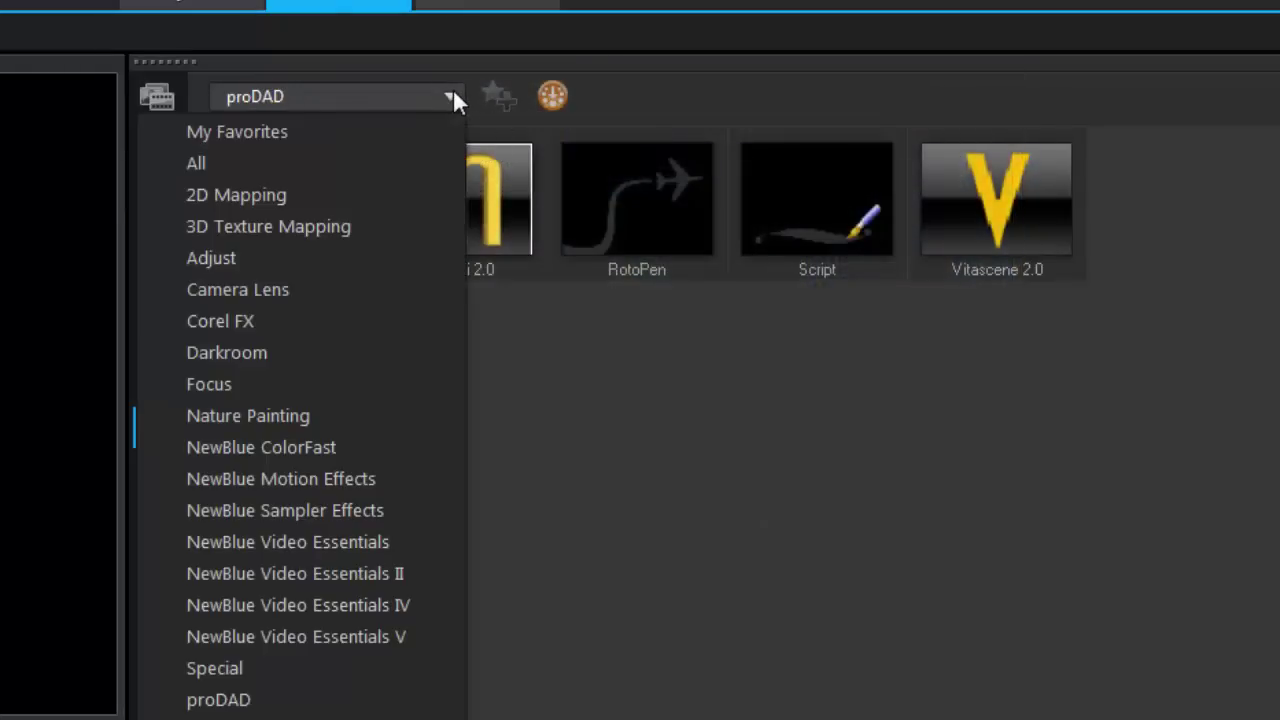
pyautogui.click(411, 605)
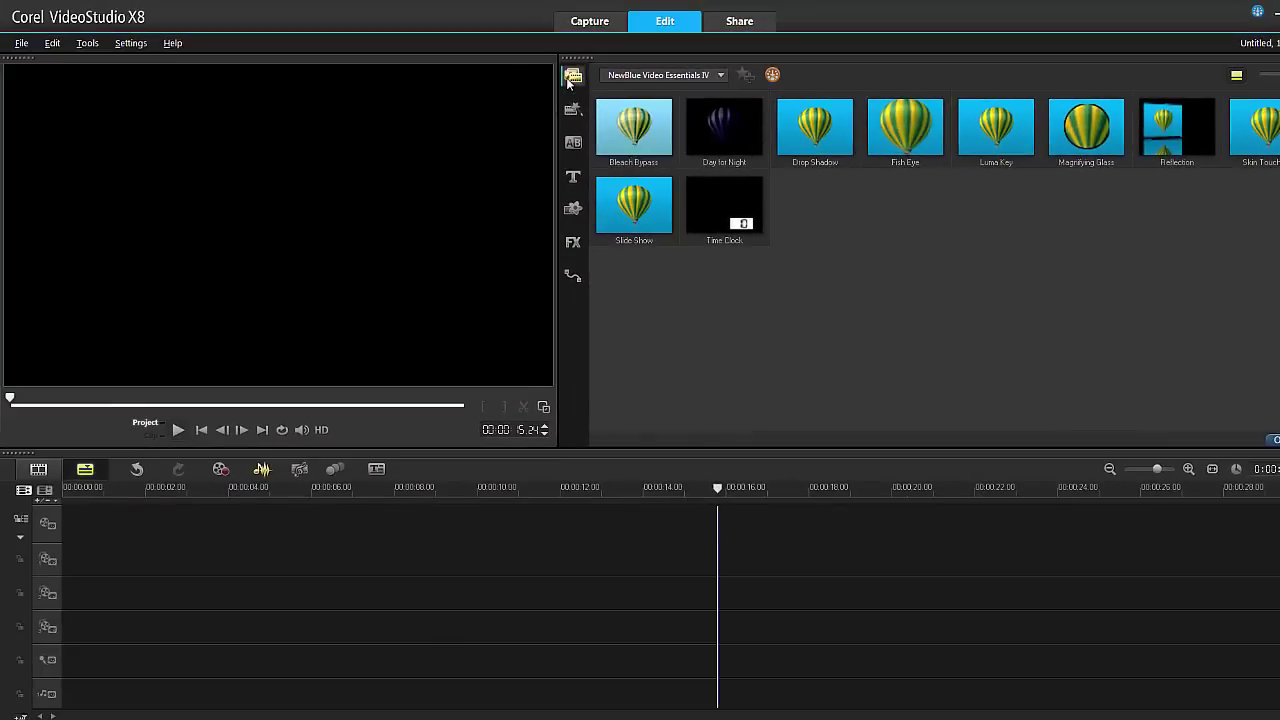
pyautogui.click(422, 75)
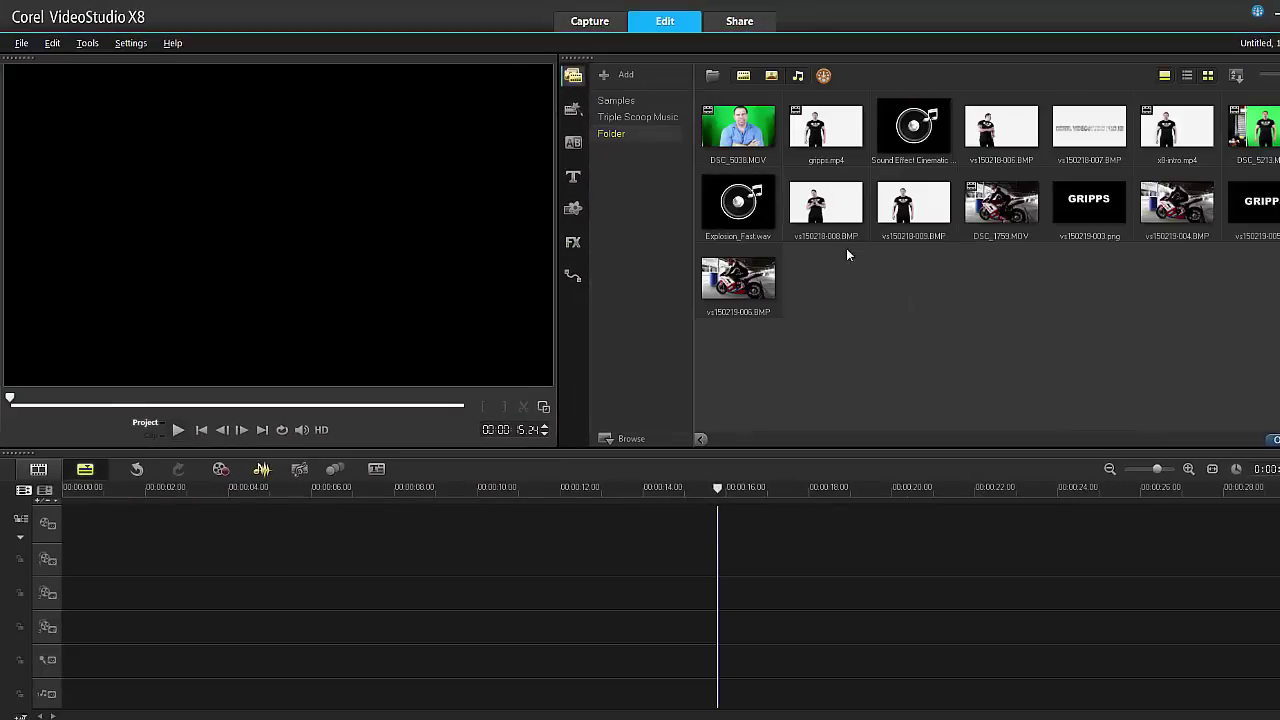
pyautogui.moveTo(822, 215); pyautogui.dragTo(572, 527)
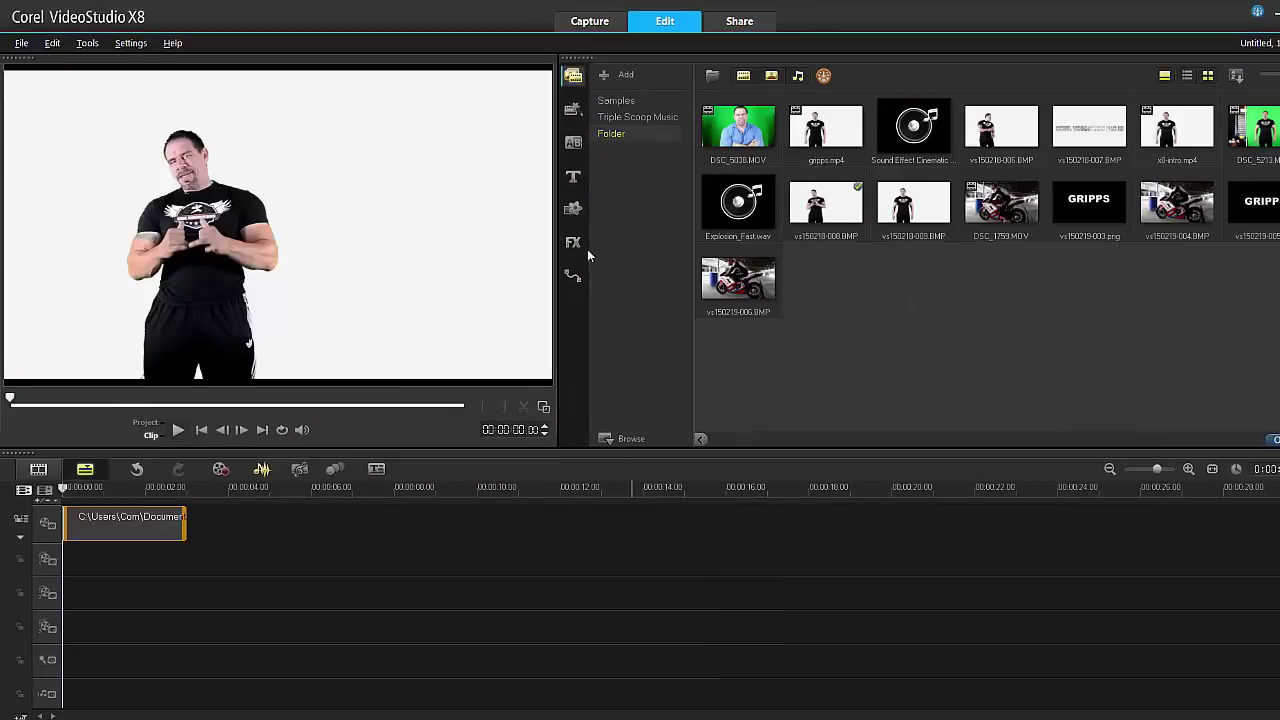
# Apply the Magnifying Glass filter to the vs150218-008.BMP photo clip
pyautogui.click(573, 243)
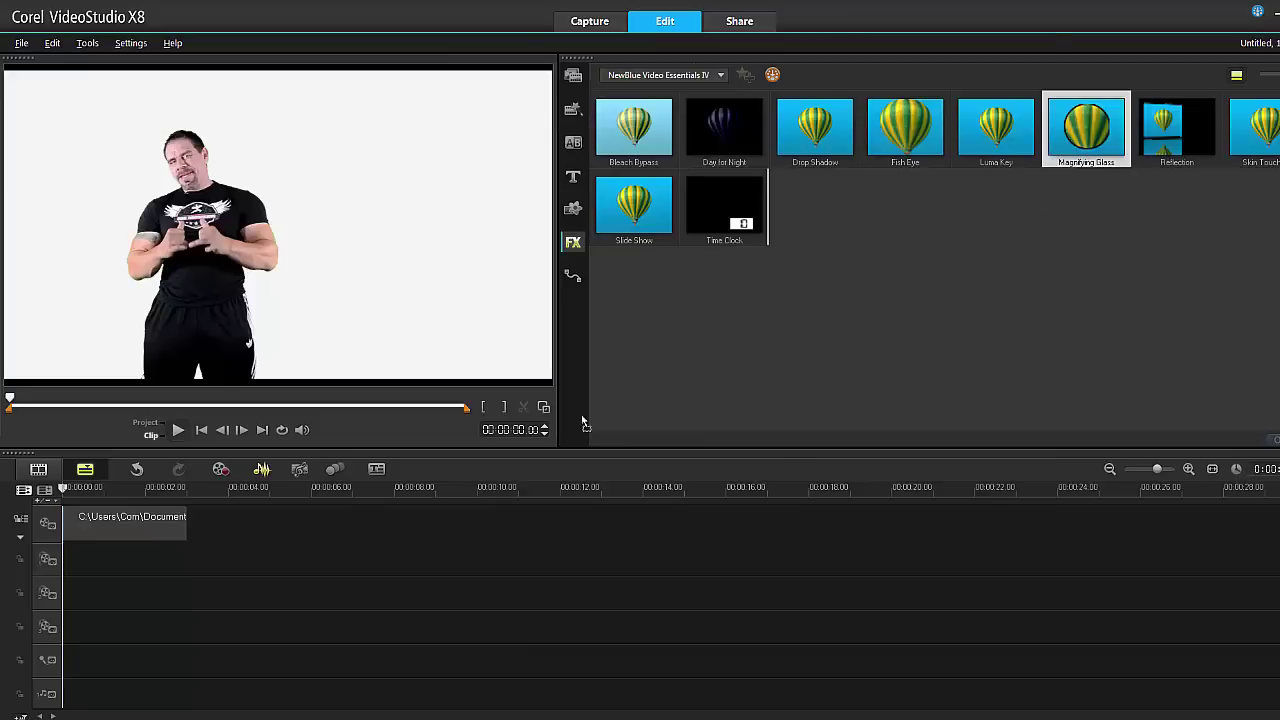
pyautogui.moveTo(555, 418); pyautogui.dragTo(158, 522)
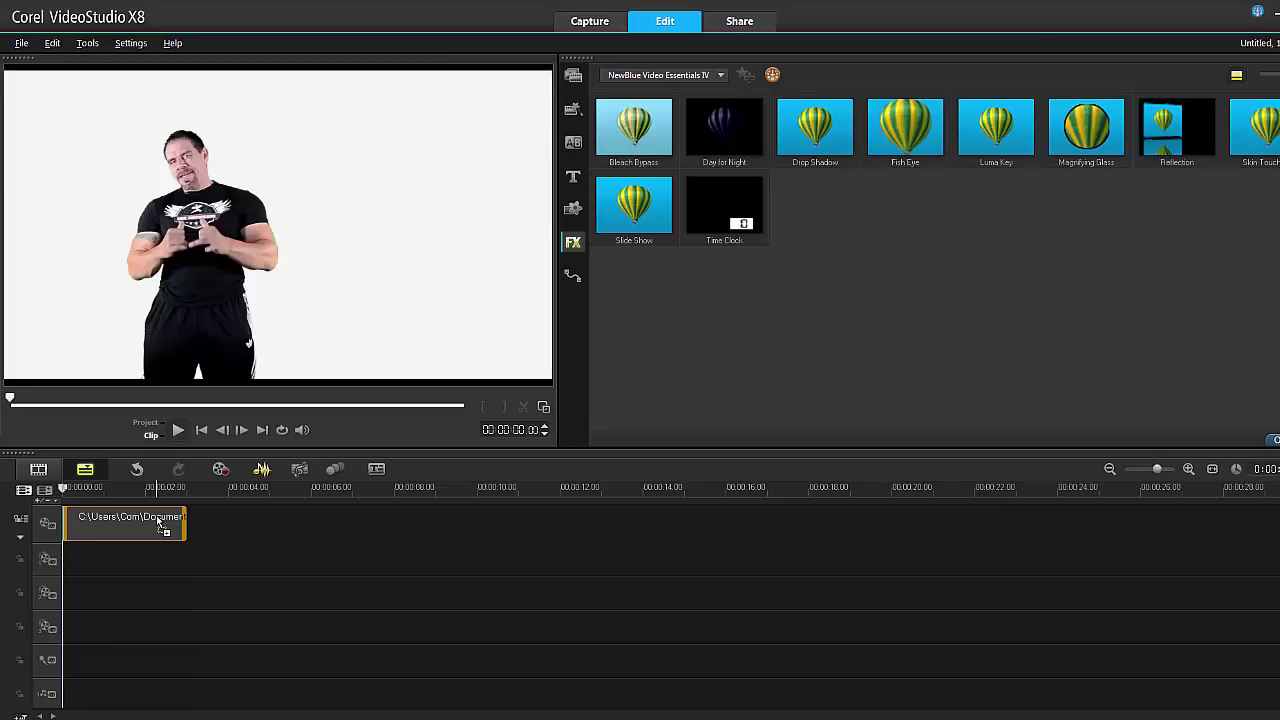
pyautogui.moveTo(158, 522); pyautogui.dragTo(158, 522)
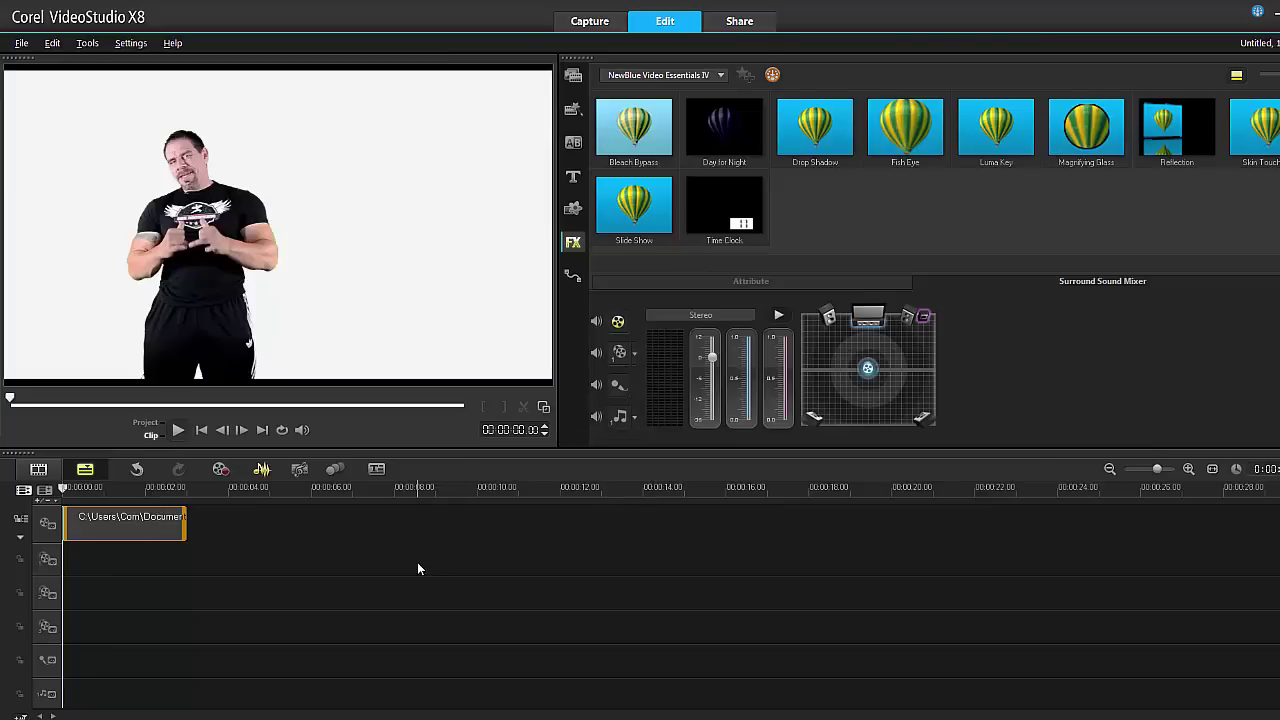
# Try moving the magnifier lens onto the man's face and the Framed Close Up preset, then cancel
pyautogui.click(261, 469)
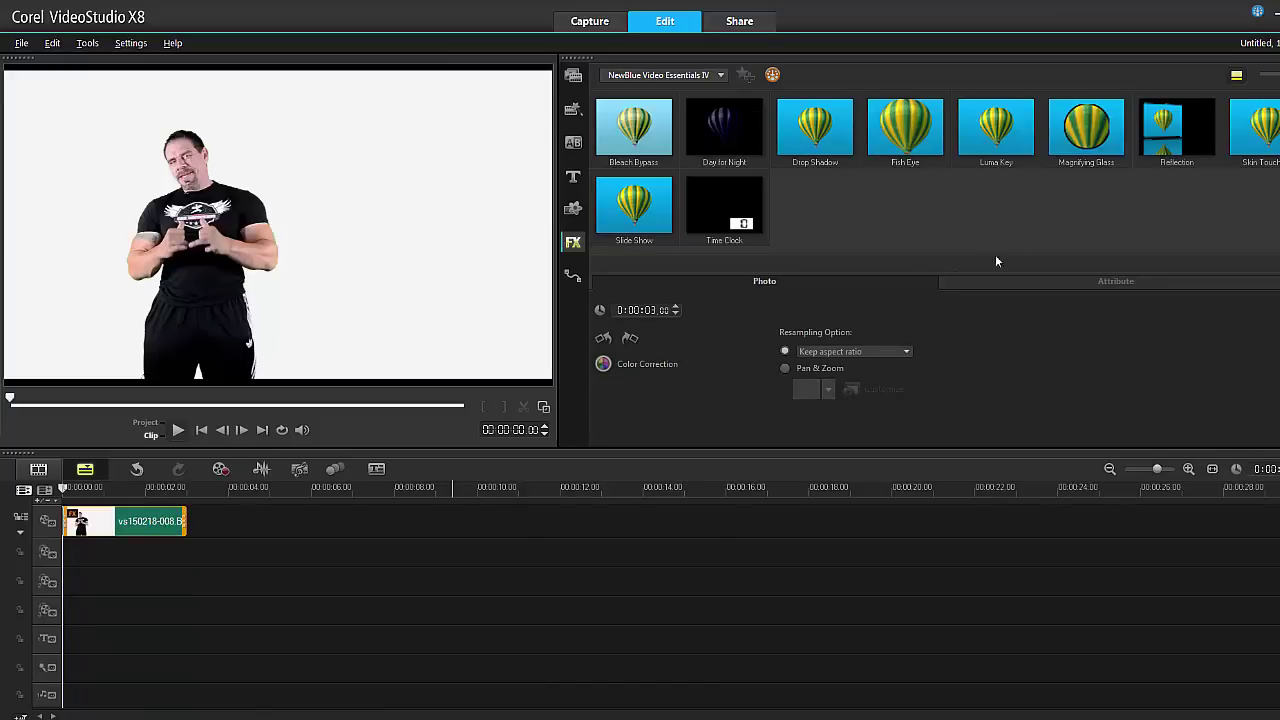
pyautogui.click(1020, 281)
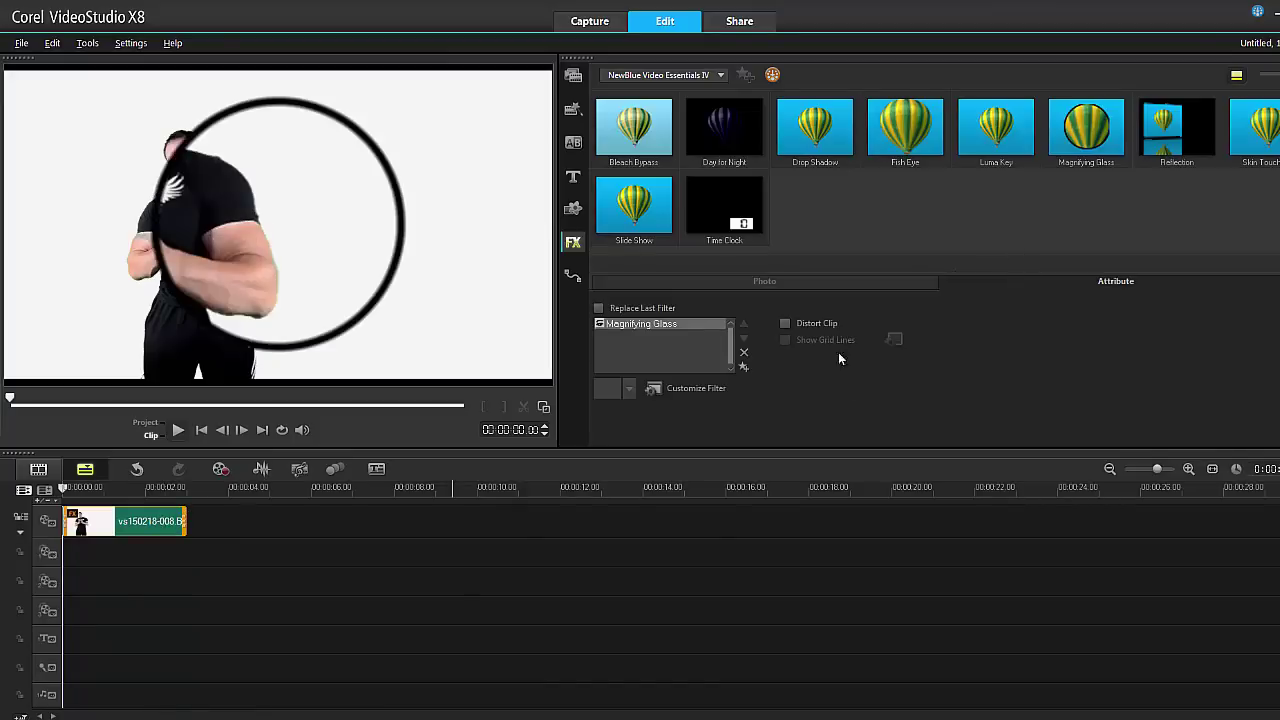
pyautogui.click(700, 388)
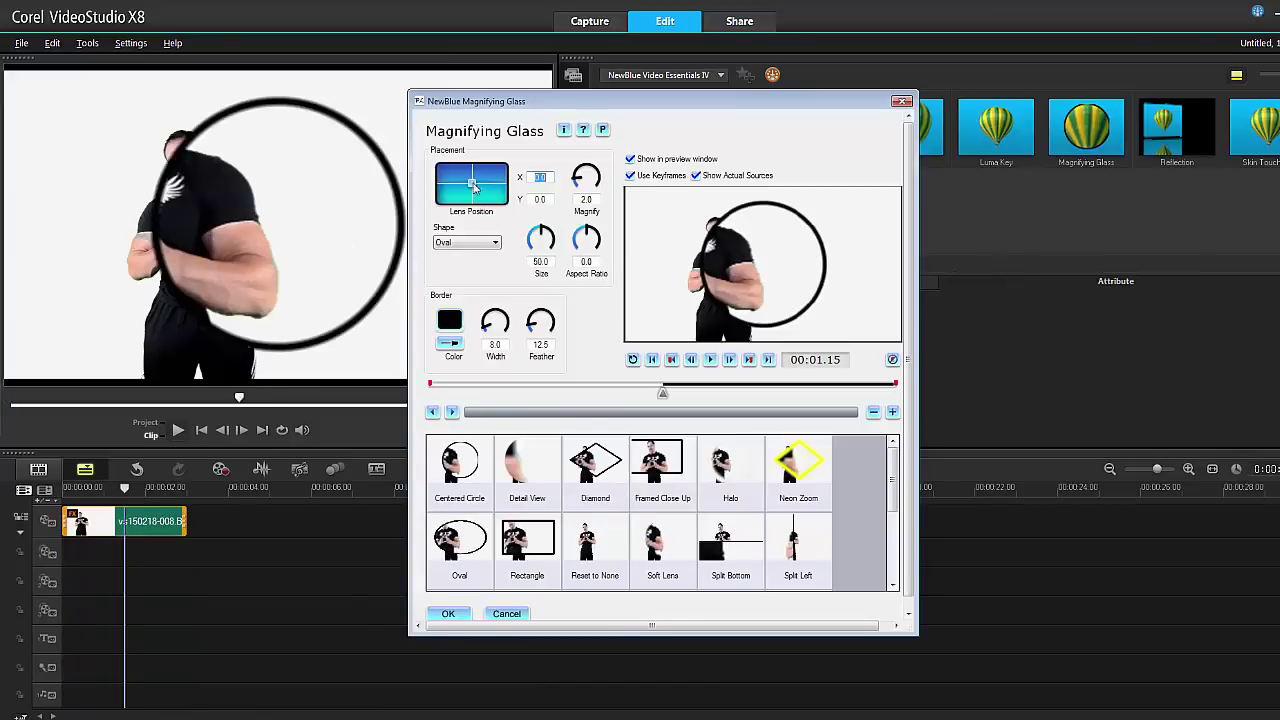
pyautogui.click(467, 181)
pyautogui.moveTo(467, 183); pyautogui.dragTo(463, 178)
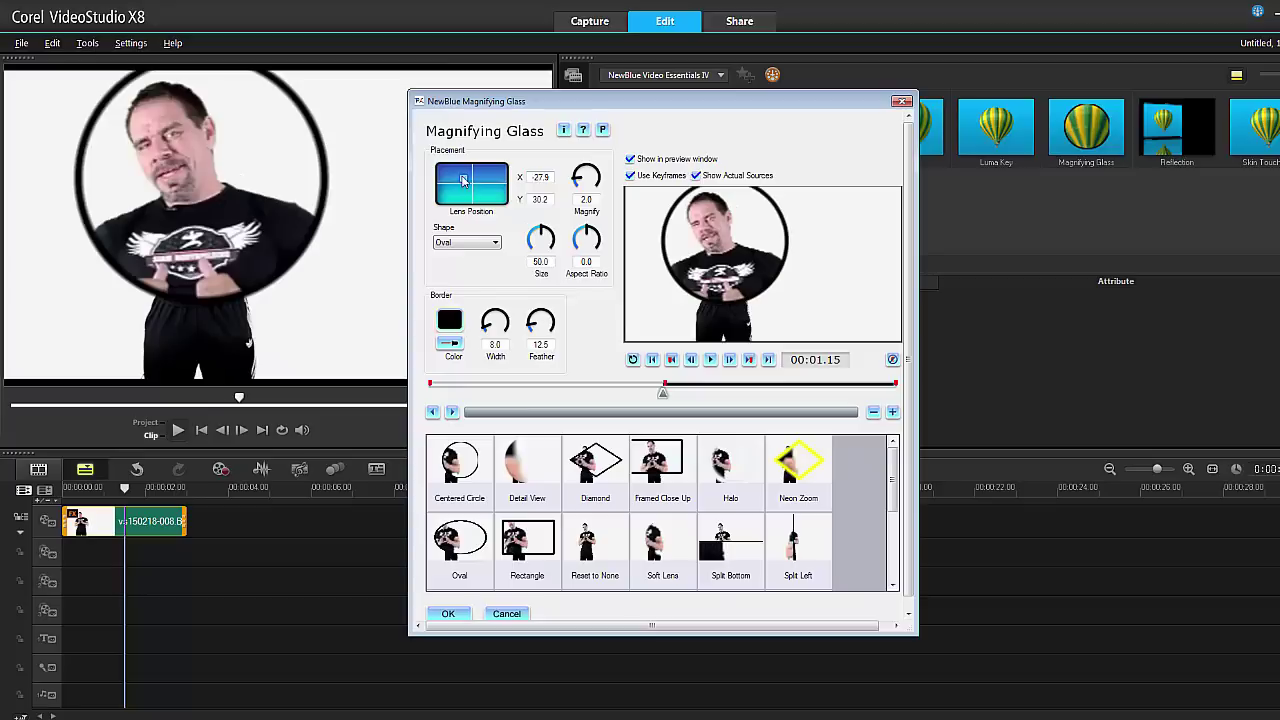
pyautogui.click(659, 455)
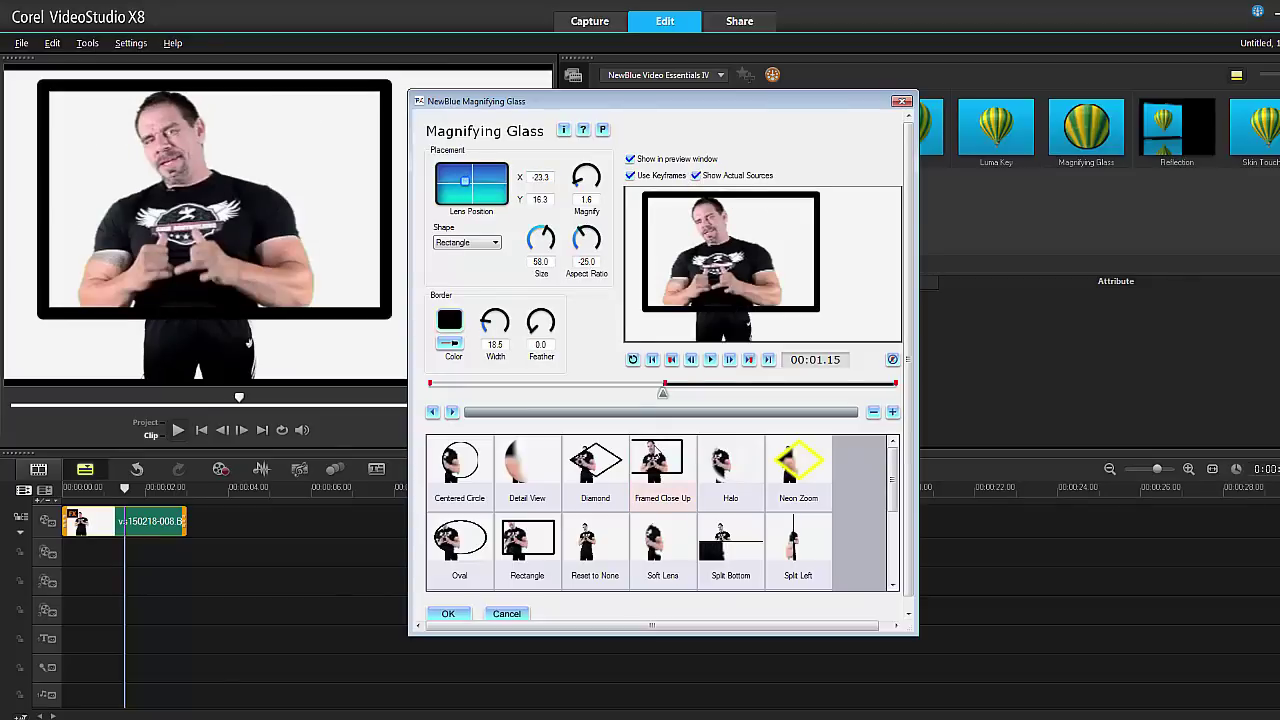
pyautogui.click(506, 613)
# Remove Magnifying Glass, show NewBlue Video Essentials II filters, collapse options, then return to media clips
pyautogui.click(743, 352)
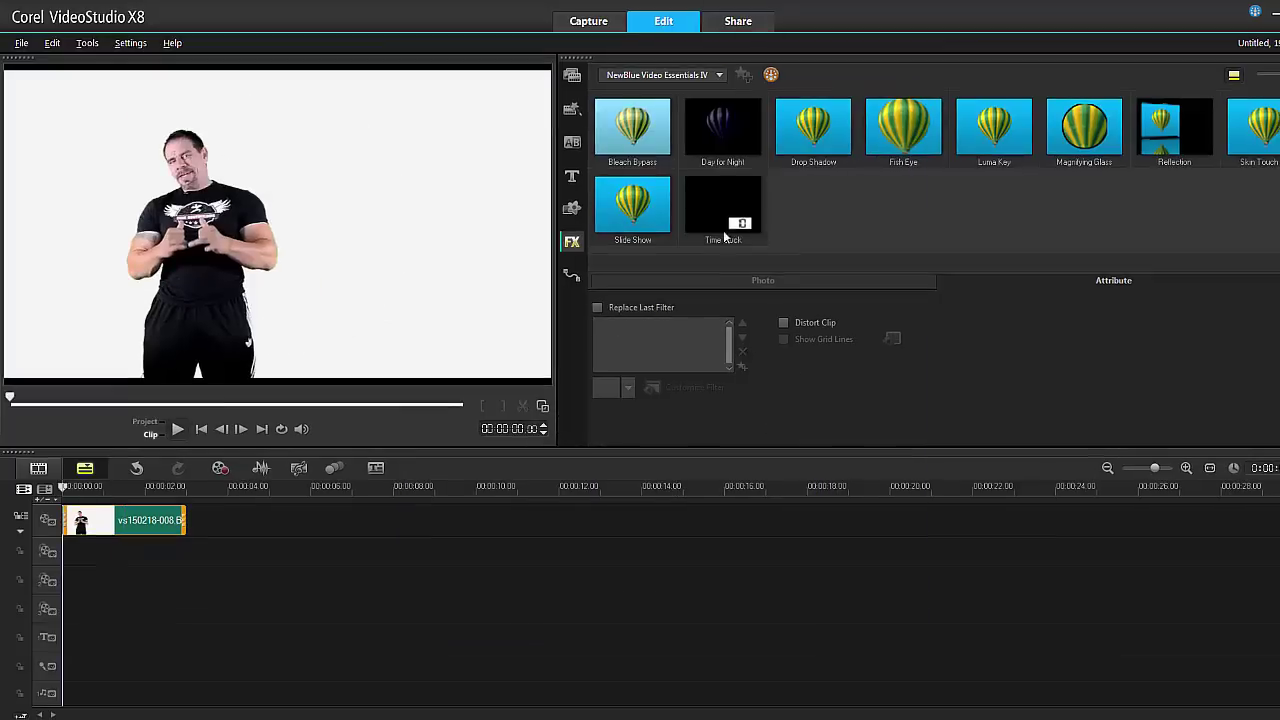
pyautogui.click(719, 74)
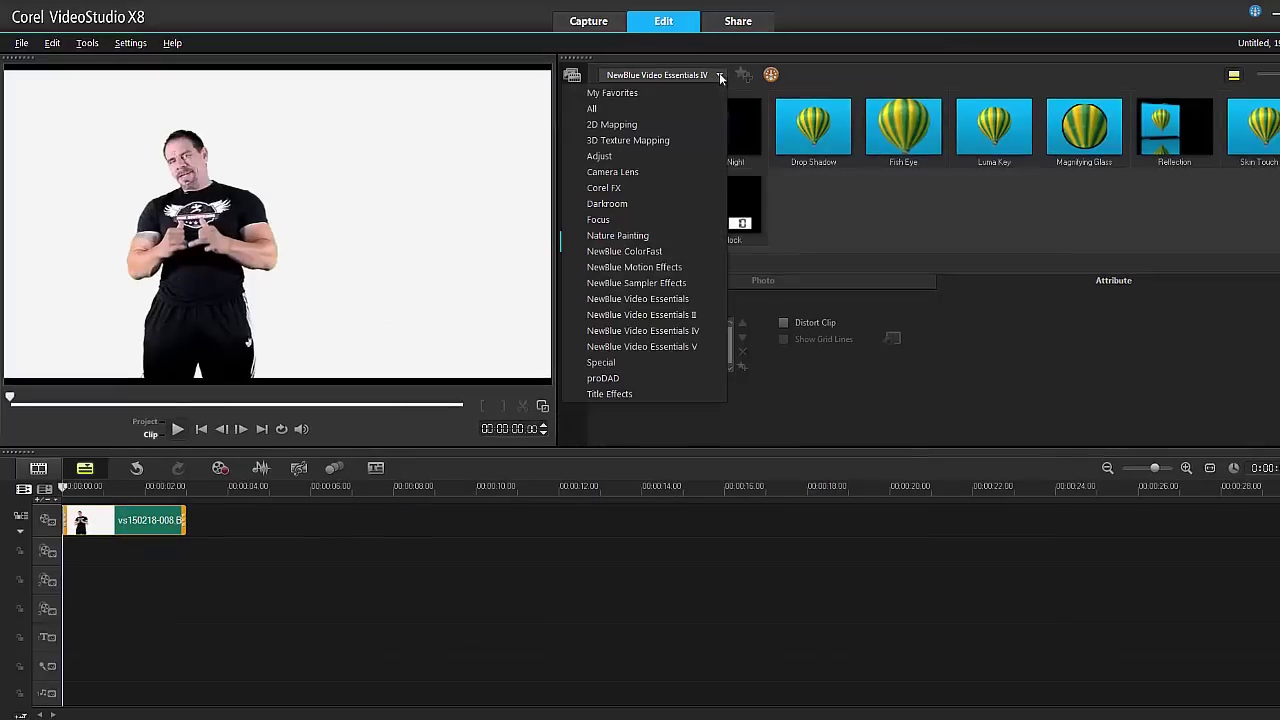
pyautogui.click(675, 316)
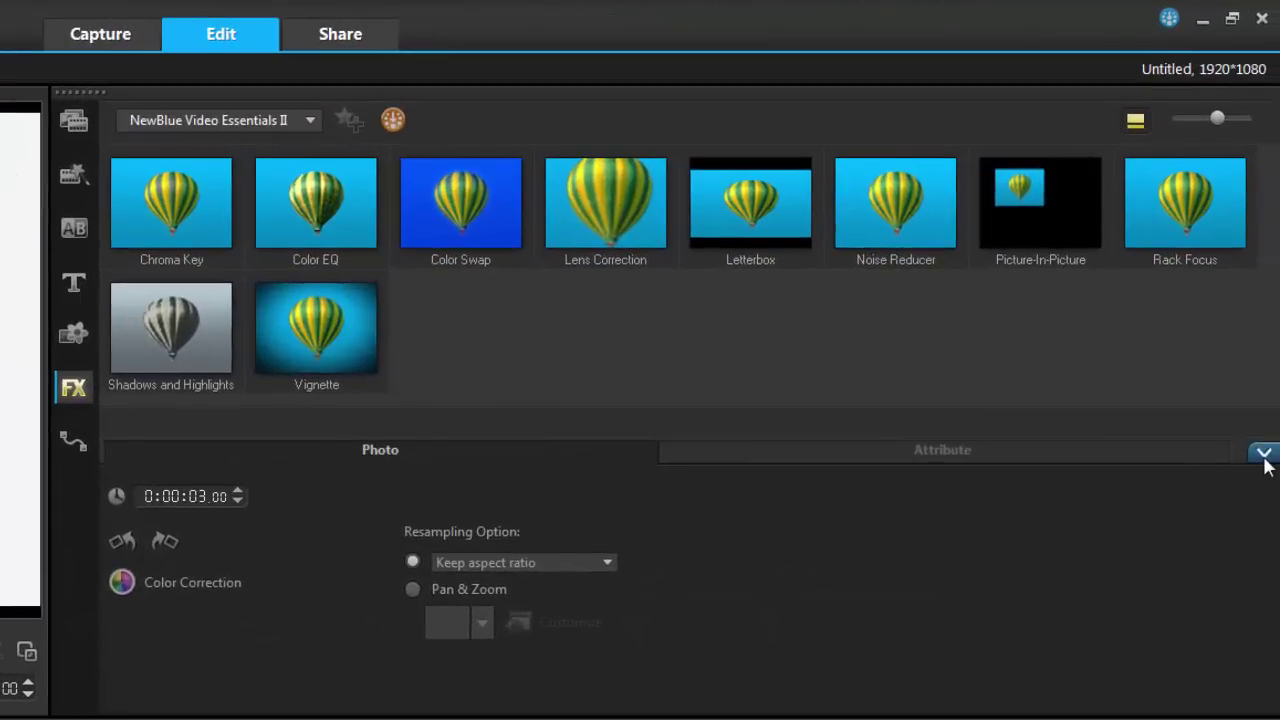
pyautogui.click(1263, 455)
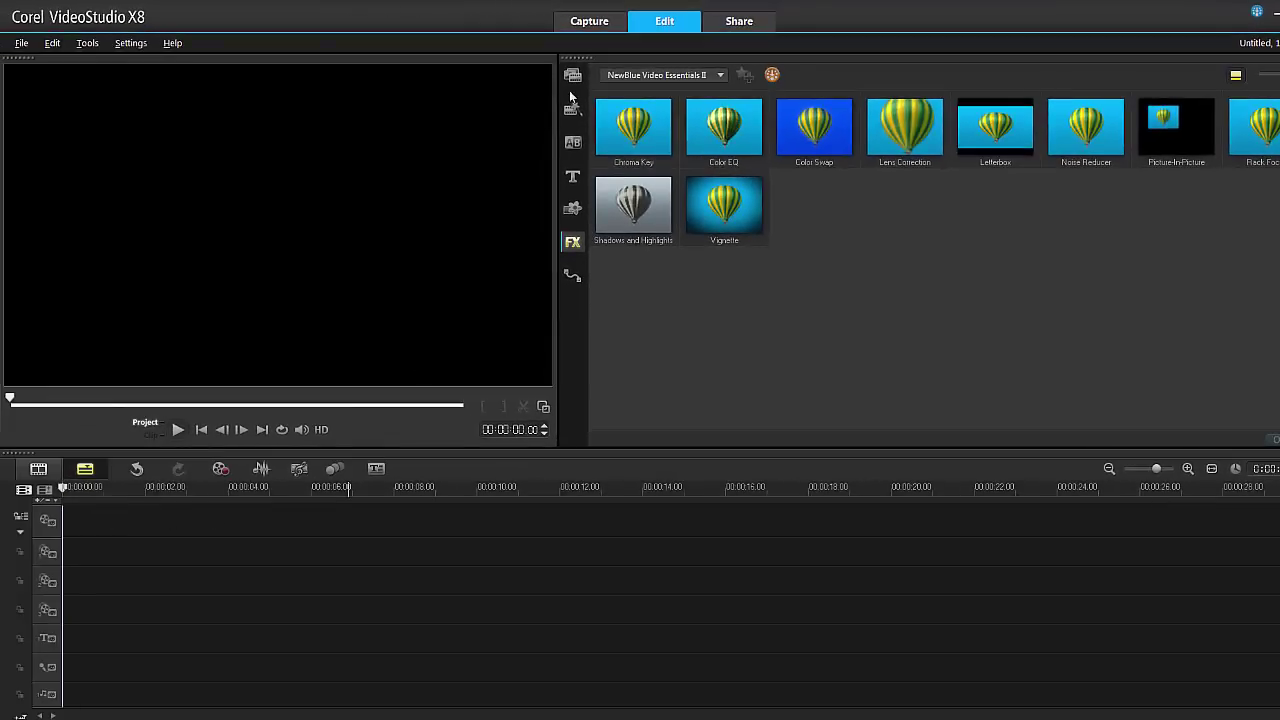
pyautogui.click(572, 76)
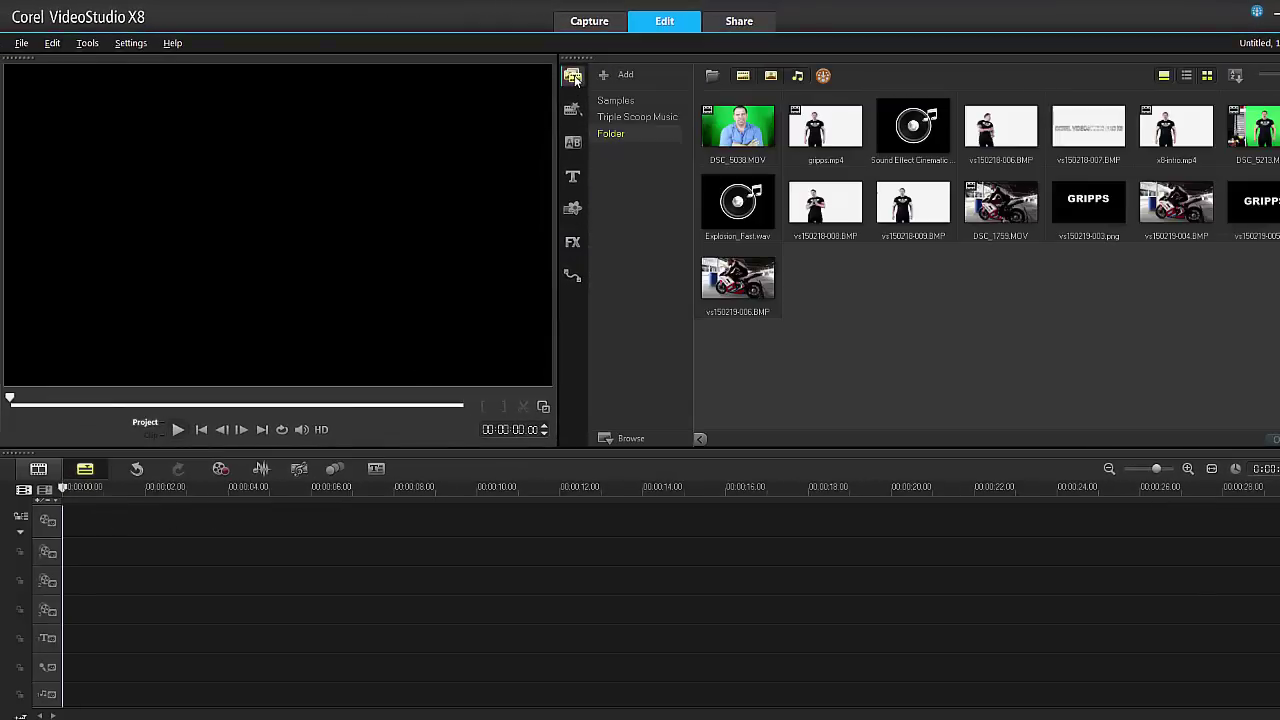
# Place DSC_5213.MOV on the video track and apply the Chroma Key filter to it
pyautogui.moveTo(1232, 143); pyautogui.dragTo(427, 522)
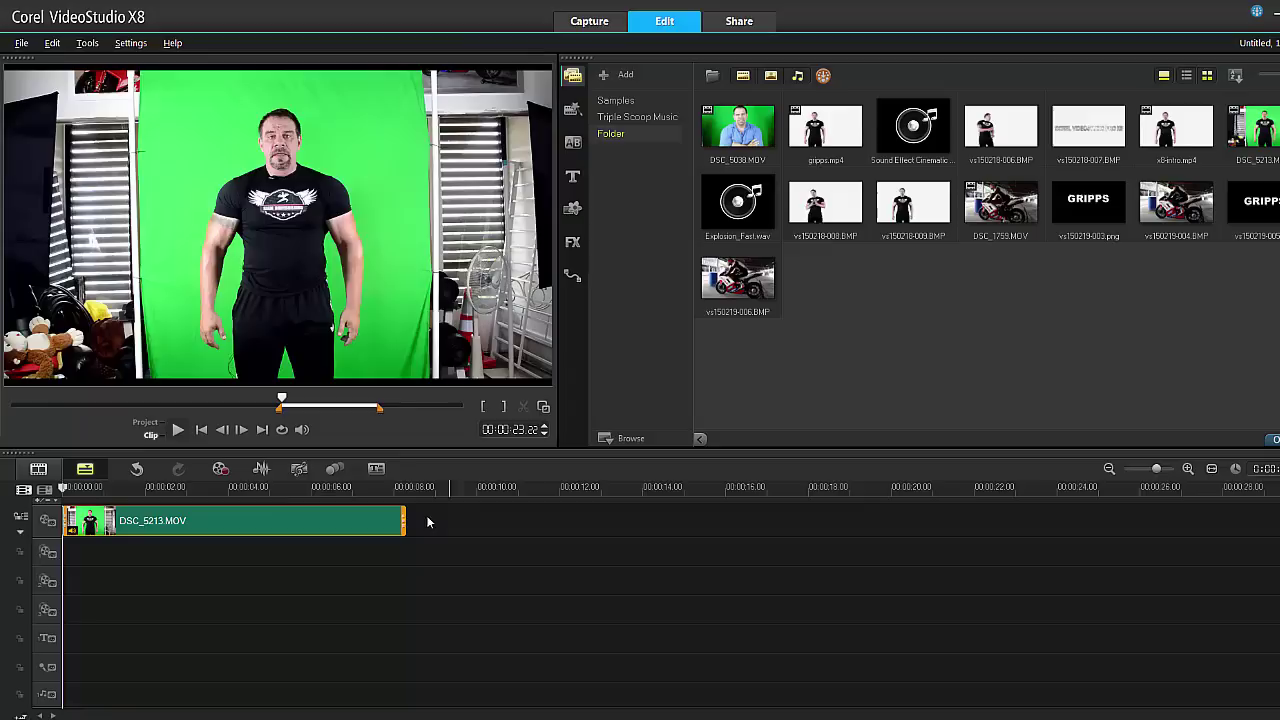
pyautogui.click(572, 242)
pyautogui.moveTo(655, 150); pyautogui.dragTo(355, 527)
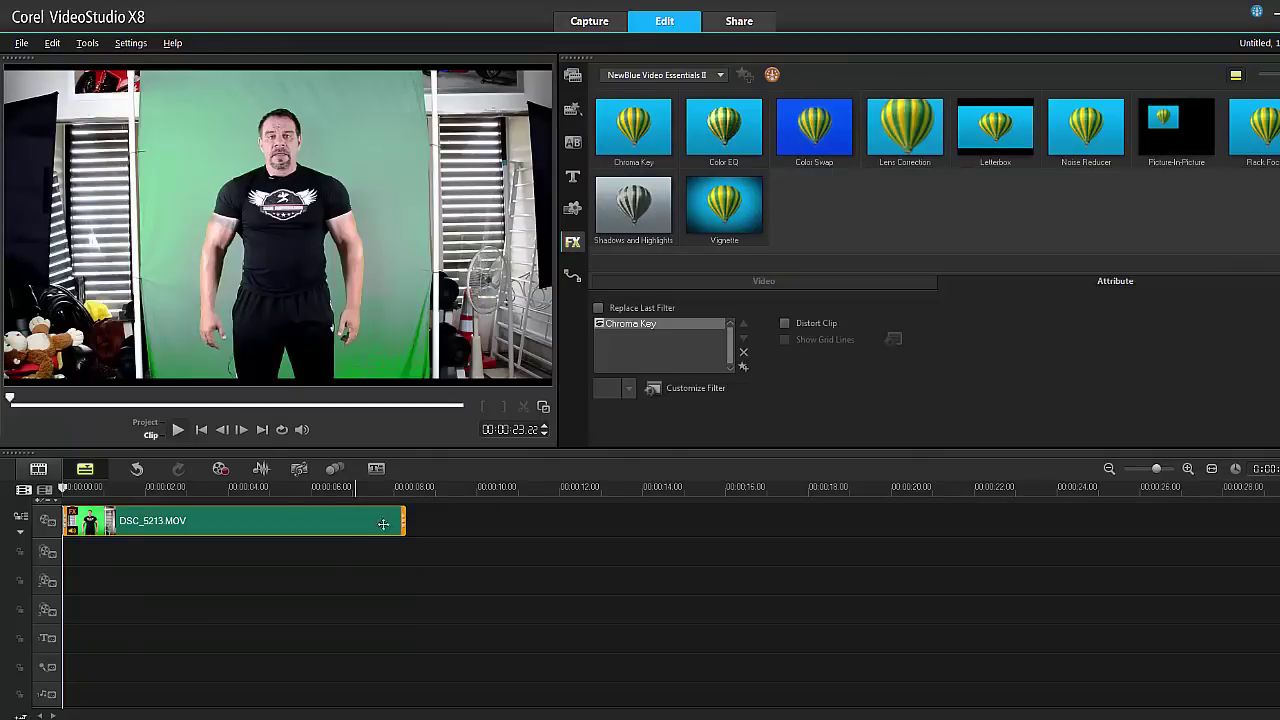
# With Show Mask on, set Chroma Key Sensitivity to 67.7 and Color Range to 86.0
pyautogui.click(701, 391)
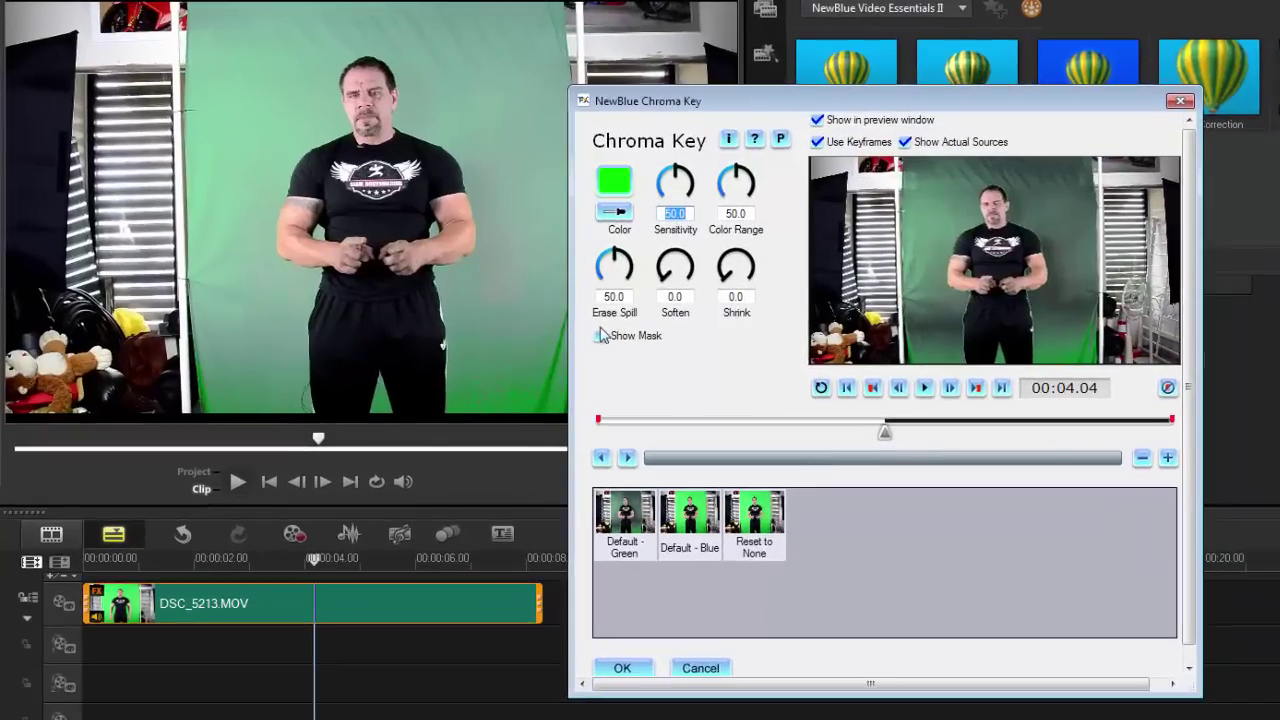
pyautogui.click(601, 336)
pyautogui.moveTo(865, 107); pyautogui.dragTo(1163, 97)
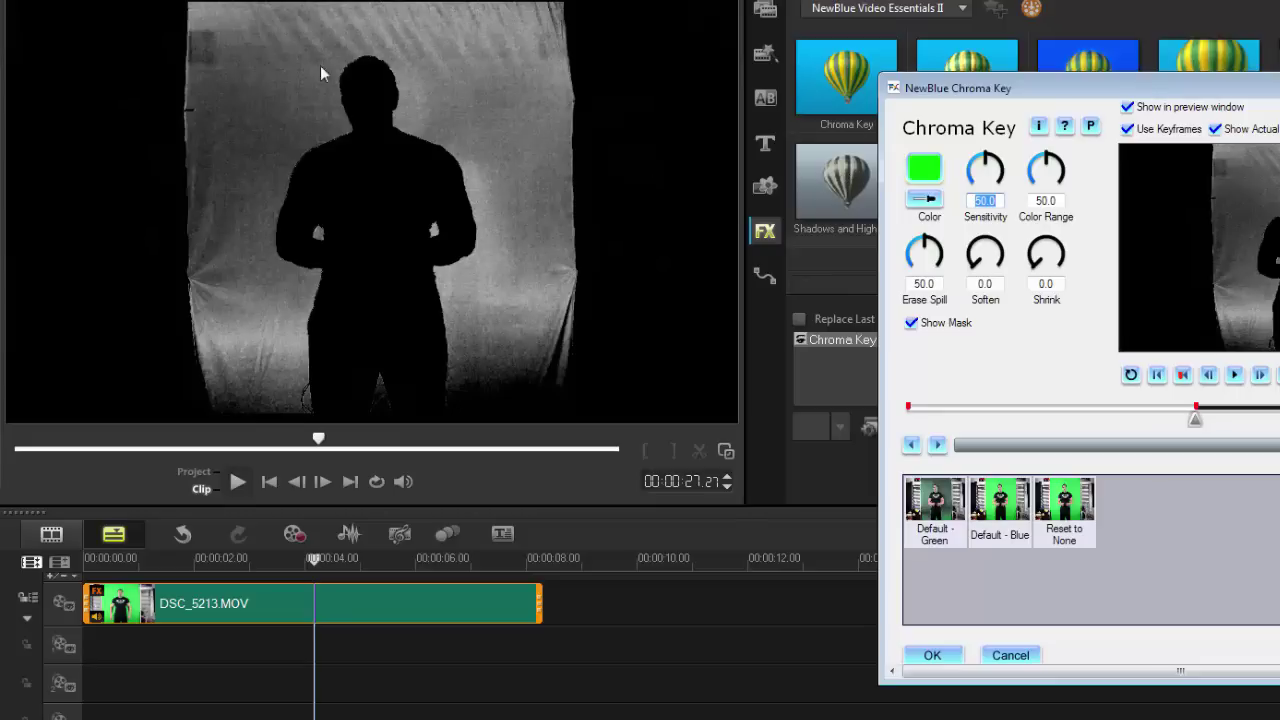
pyautogui.moveTo(994, 172); pyautogui.dragTo(997, 172)
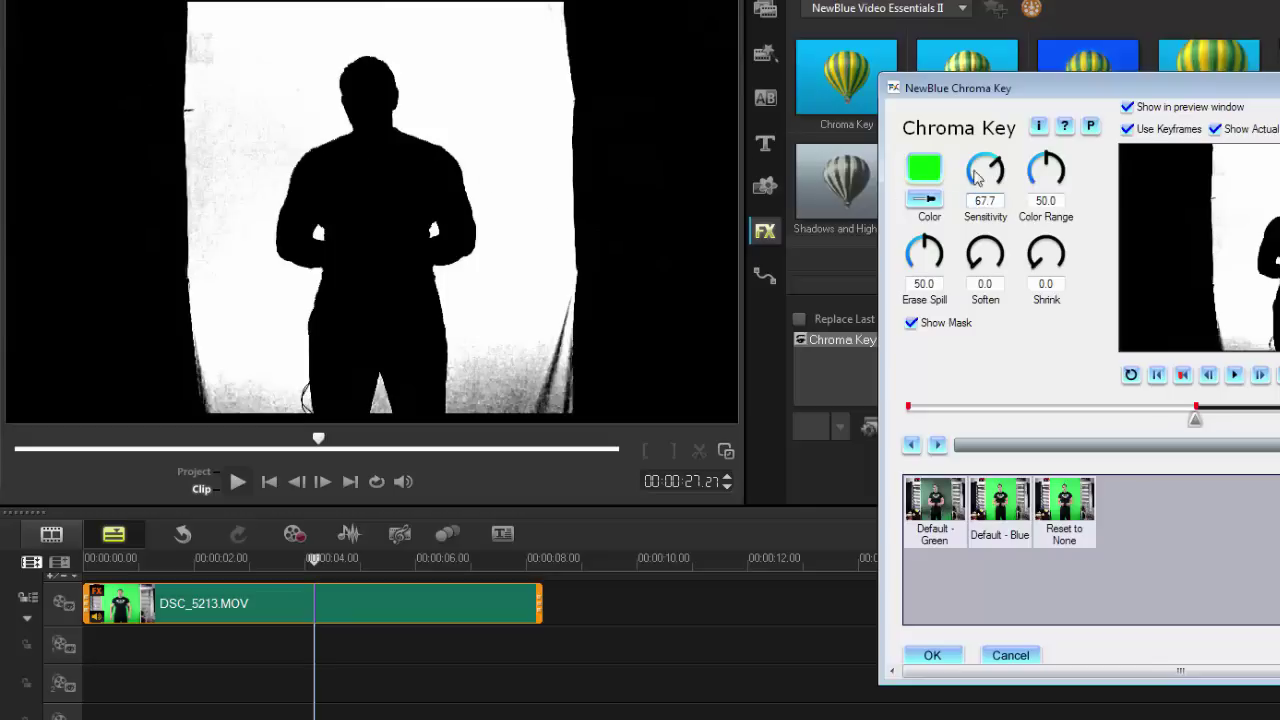
pyautogui.moveTo(1038, 168); pyautogui.dragTo(1060, 172)
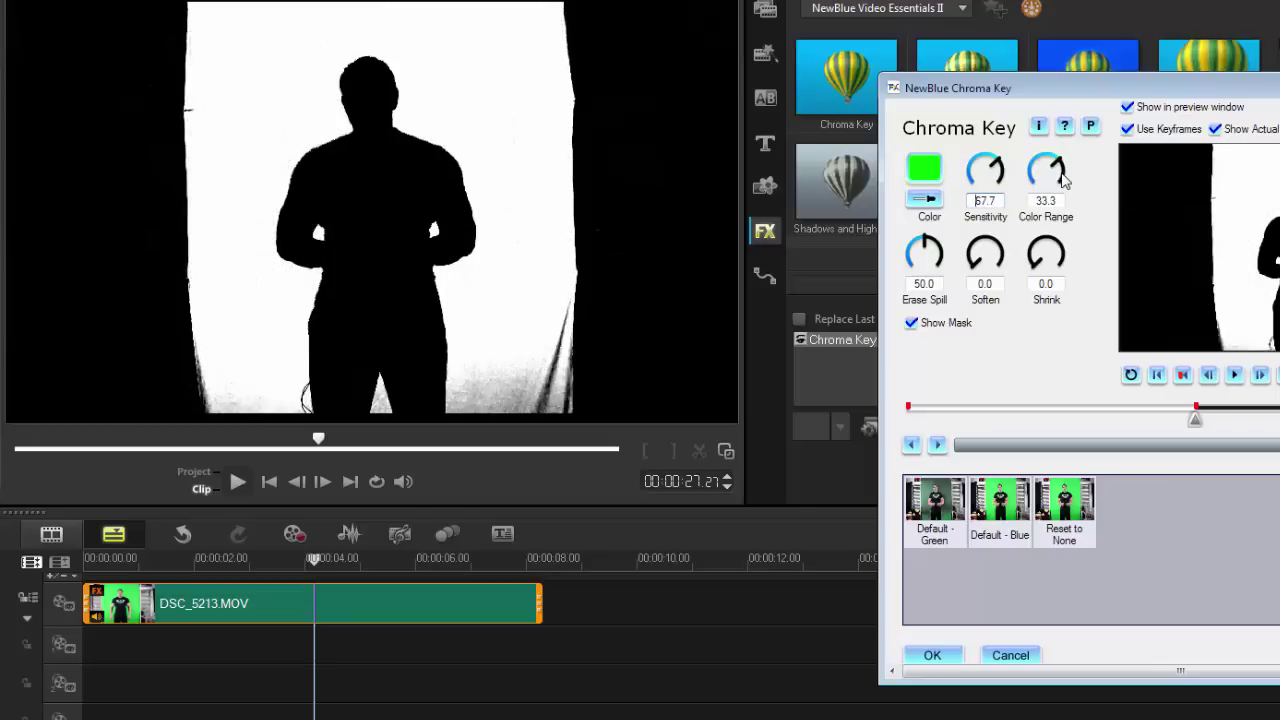
pyautogui.moveTo(1062, 178); pyautogui.dragTo(591, 274)
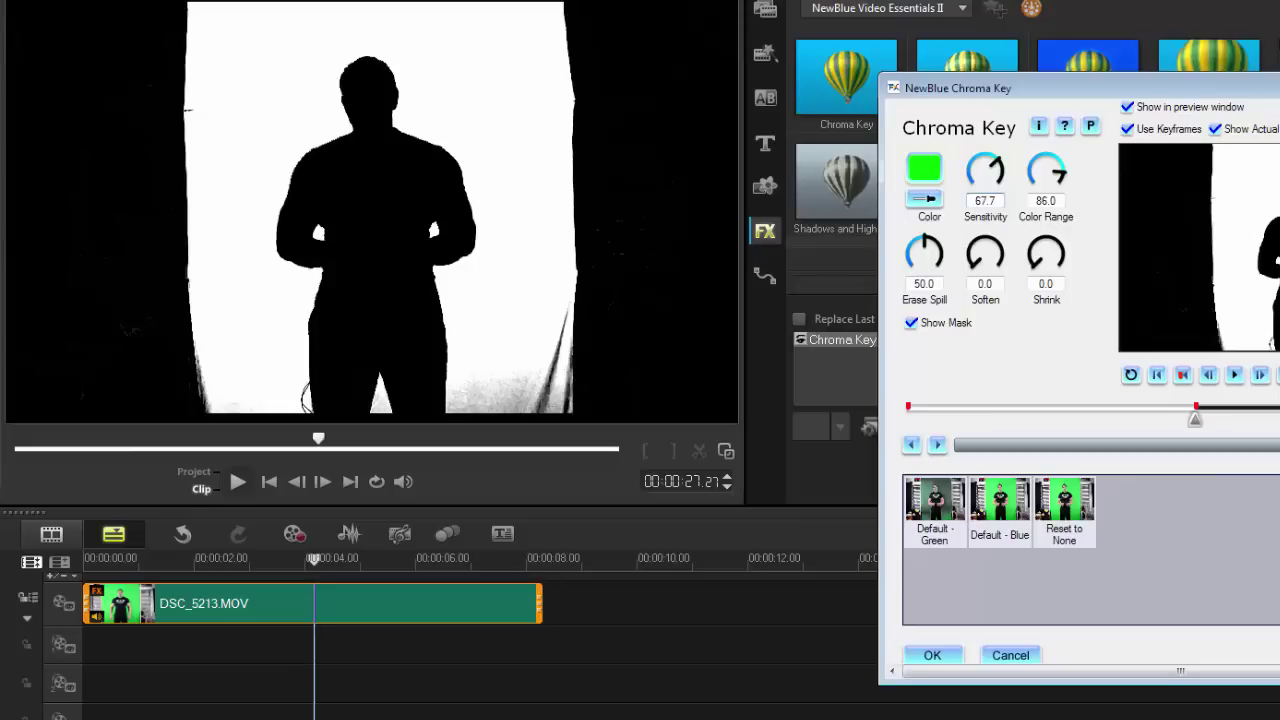
pyautogui.click(932, 655)
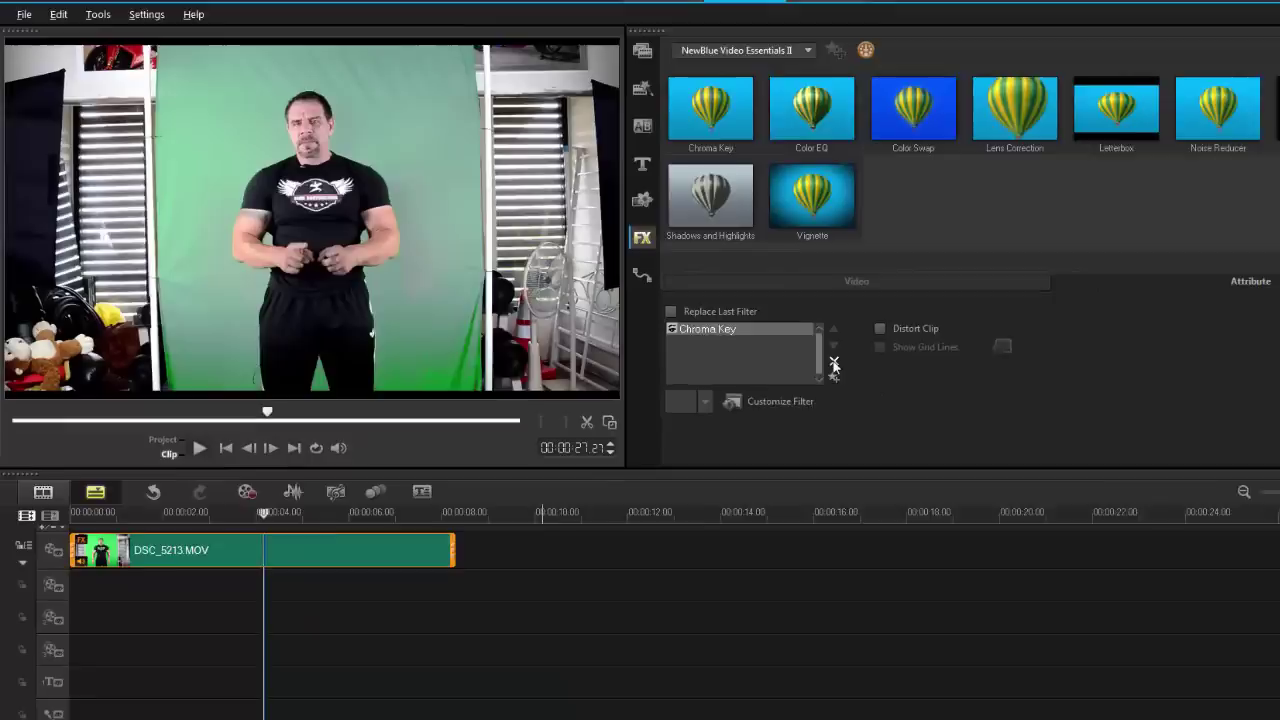
# Remove the Chroma Key filter and move DSC_5213.MOV onto the overlay track
pyautogui.click(993, 378)
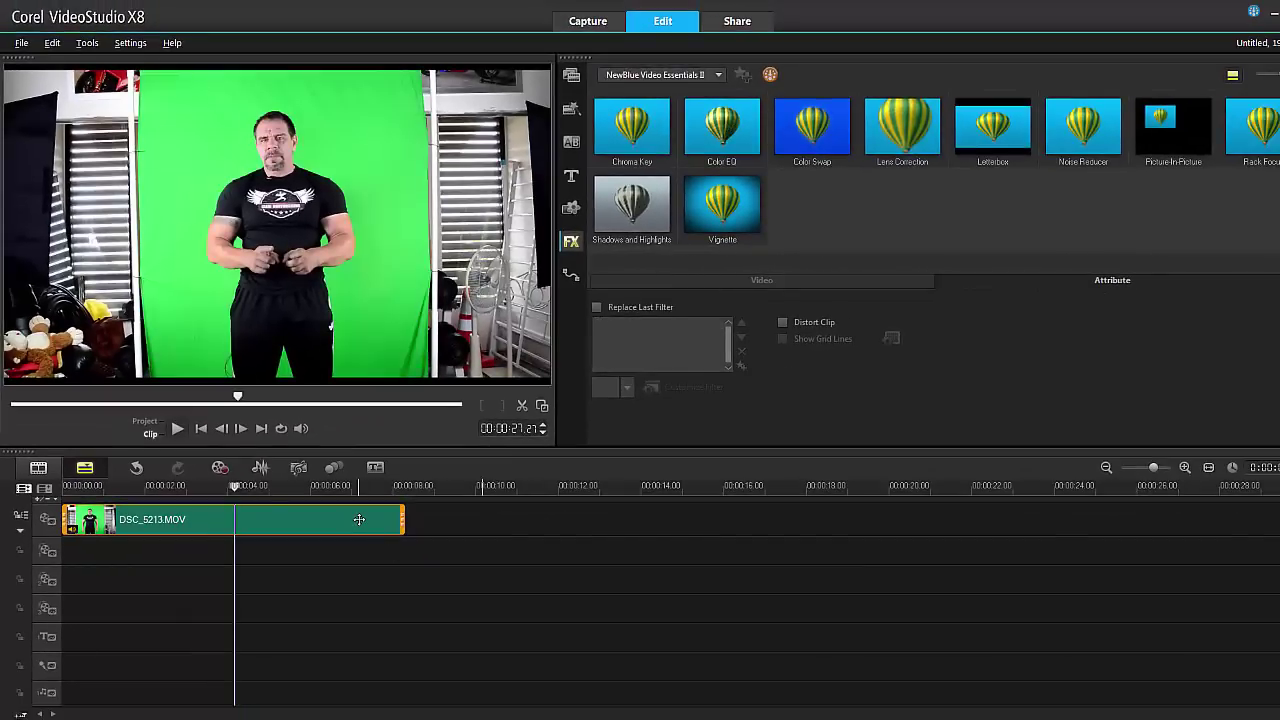
pyautogui.moveTo(359, 519); pyautogui.dragTo(346, 550)
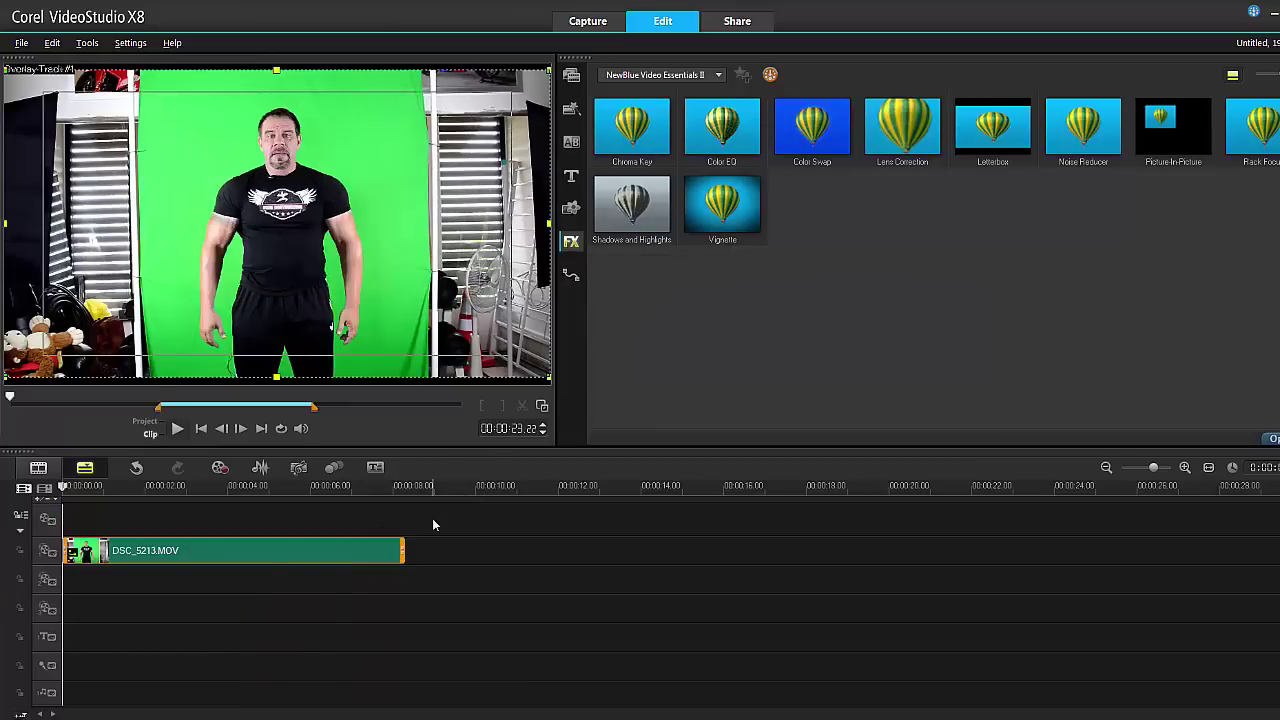
pyautogui.doubleClick(364, 549)
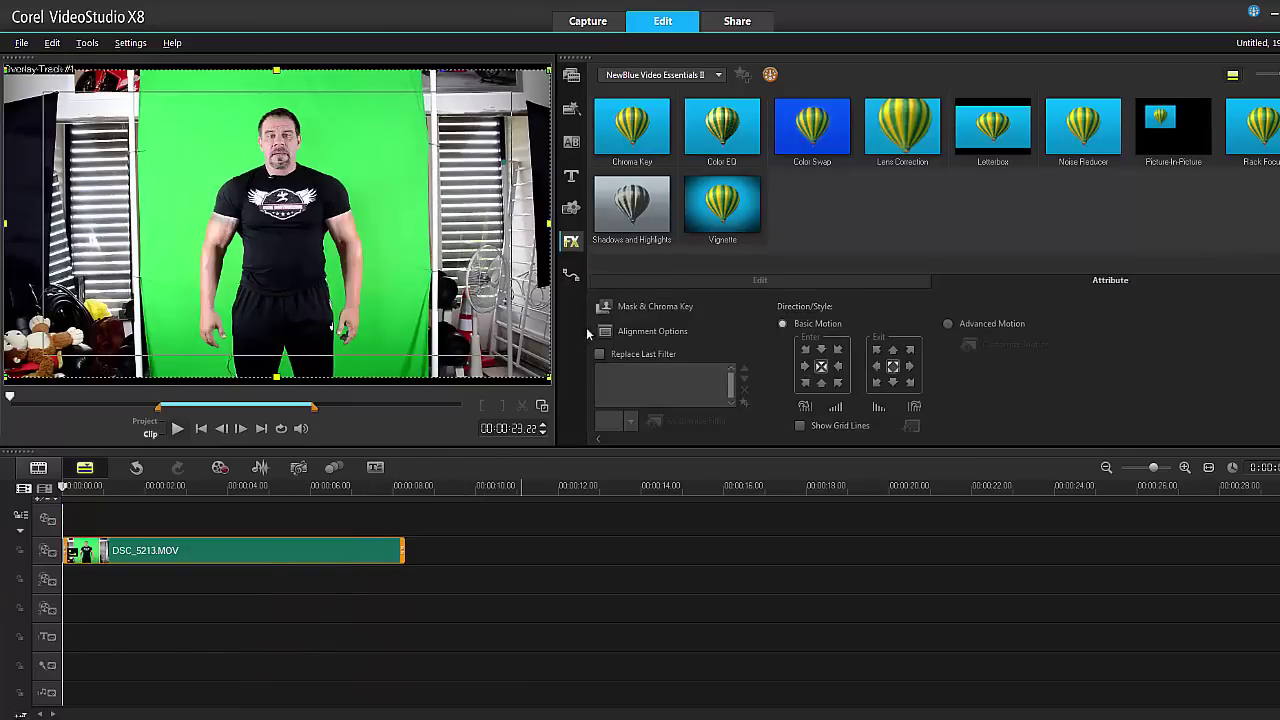
# Key out the green background with overlay chroma key, using Threshold adjustment instead of gamma
pyautogui.click(597, 326)
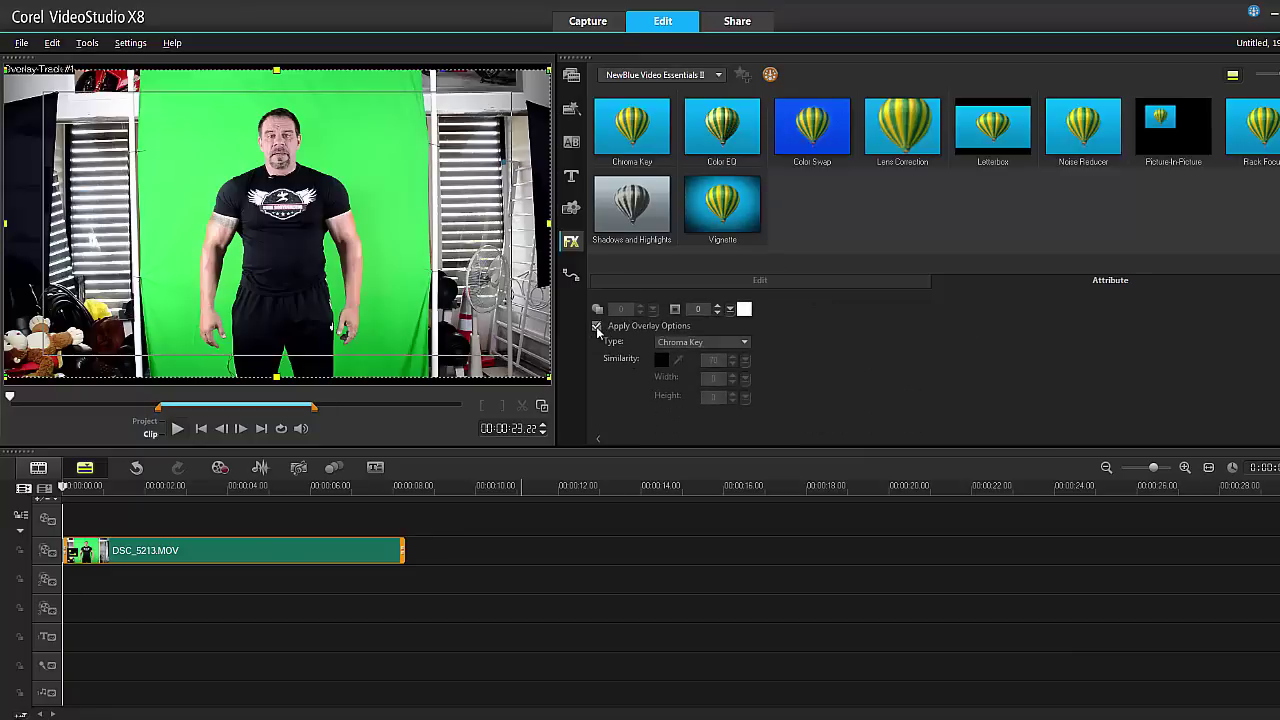
pyautogui.click(678, 359)
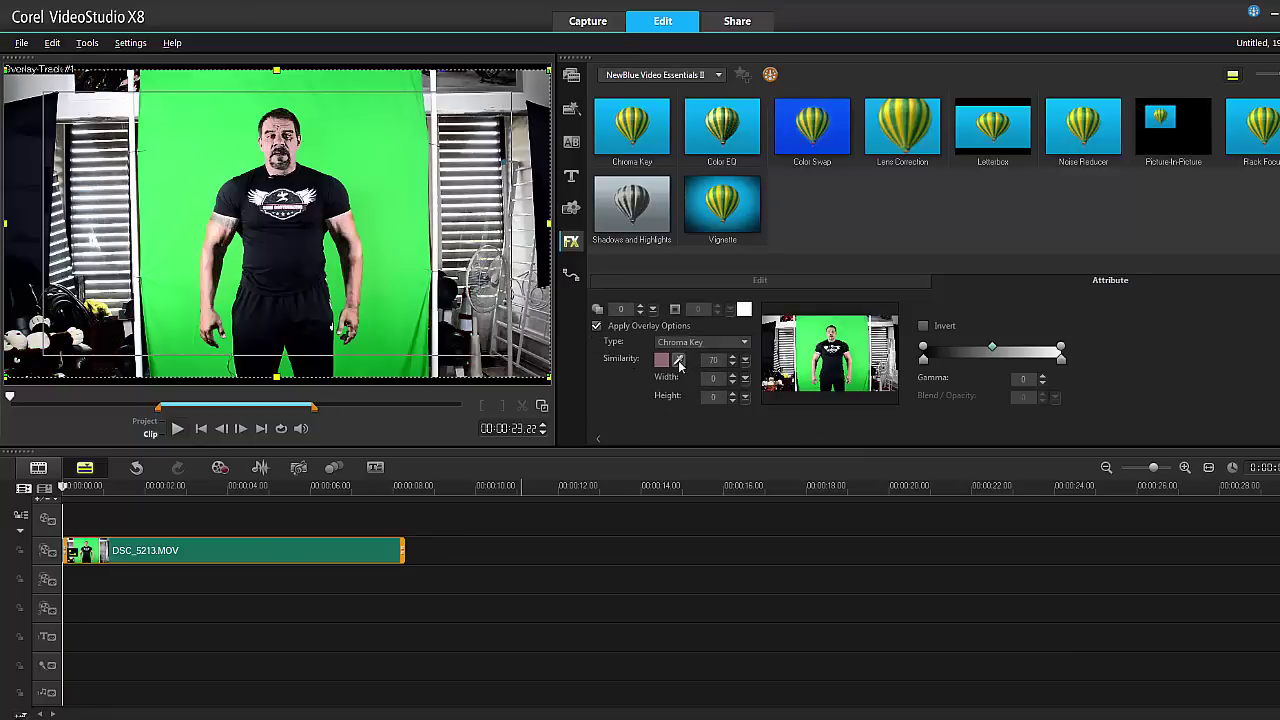
pyautogui.click(815, 324)
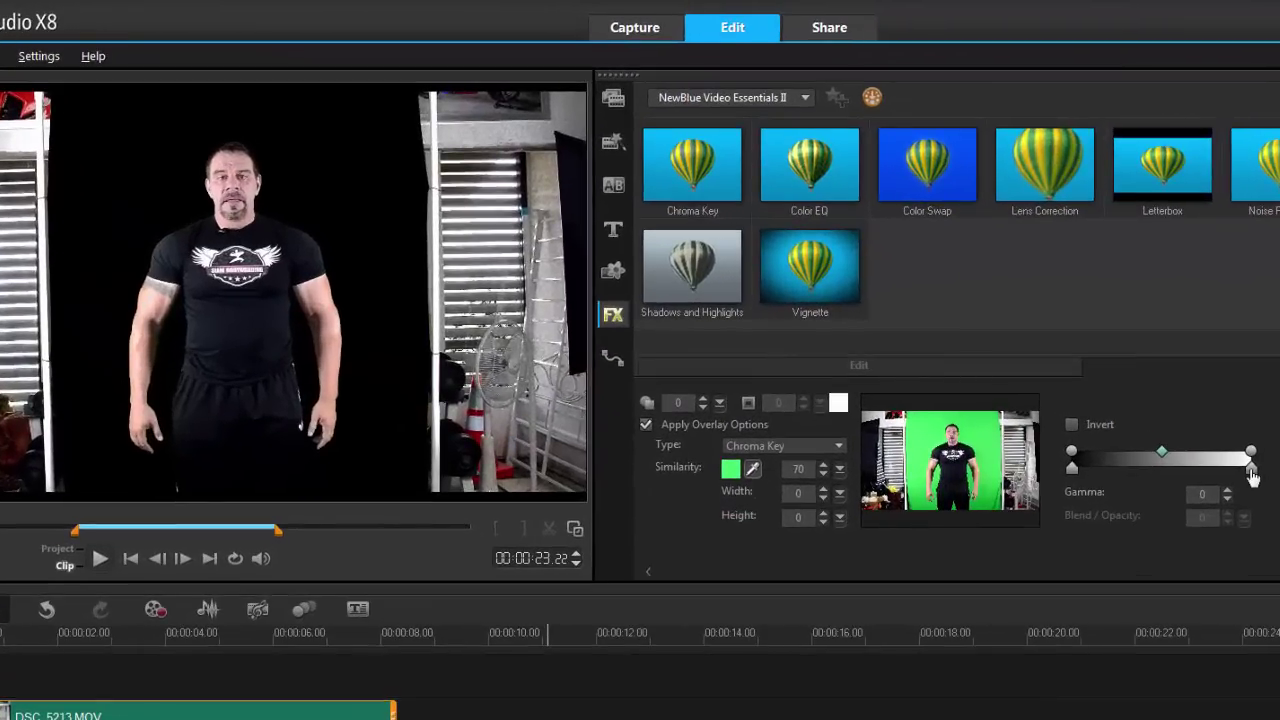
pyautogui.click(1162, 455)
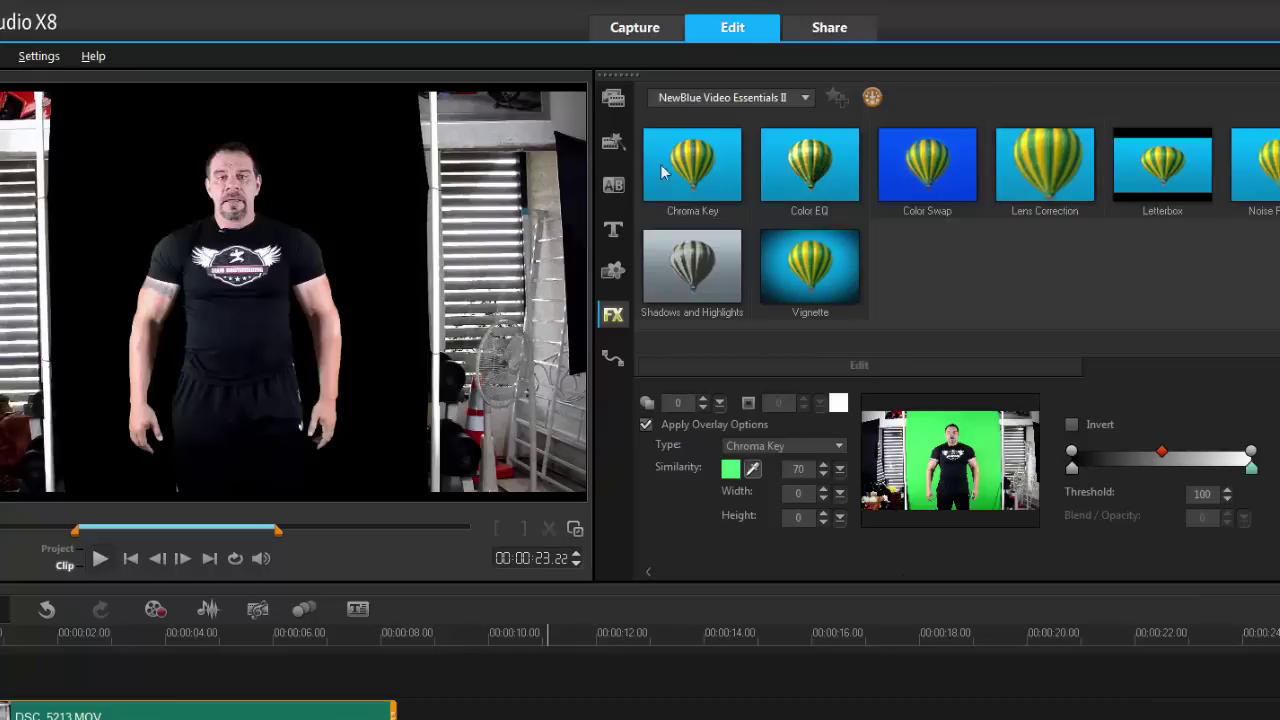
pyautogui.click(613, 100)
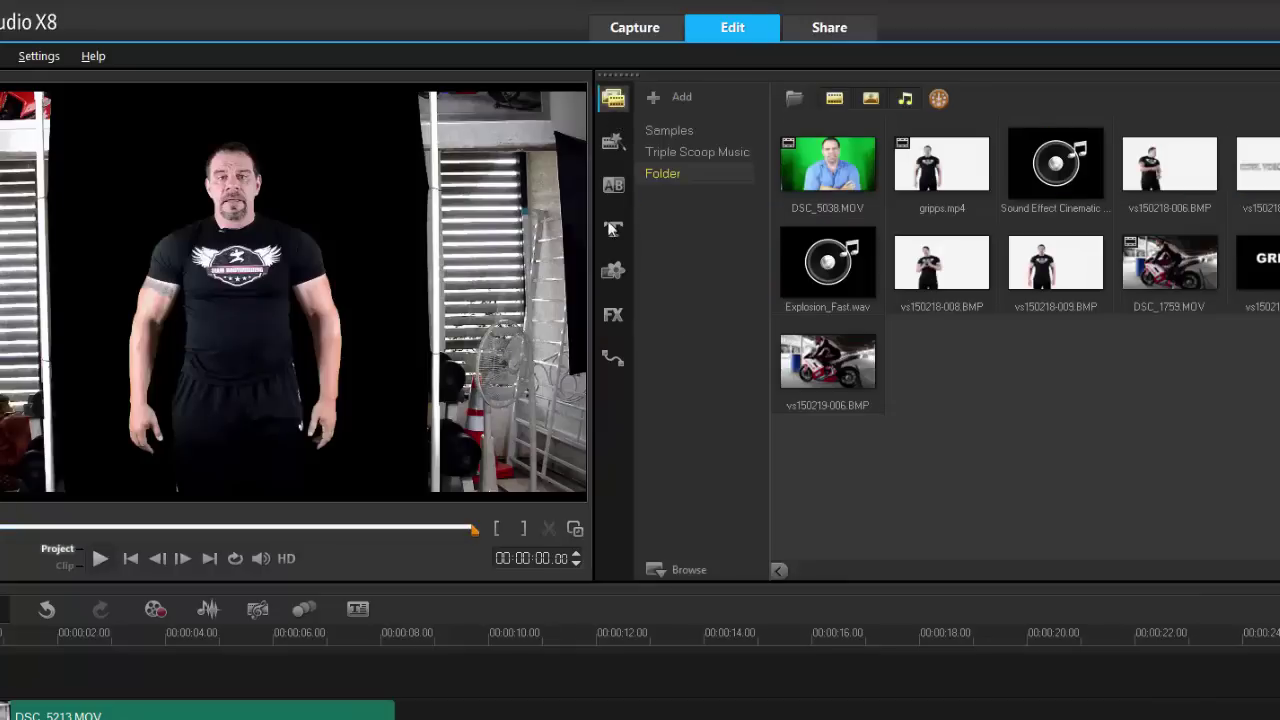
# Place the yellow CP-C01 colour pattern from the graphics library on the timeline
pyautogui.click(613, 272)
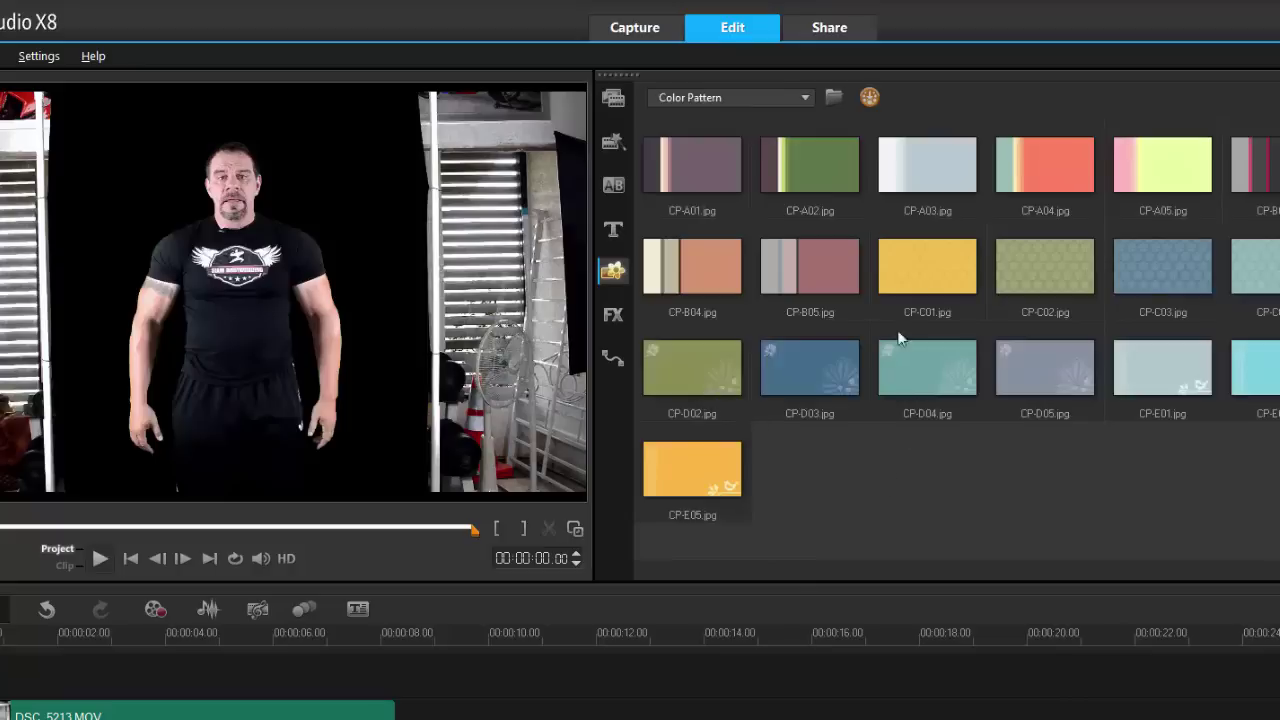
pyautogui.click(927, 266)
pyautogui.moveTo(927, 266); pyautogui.dragTo(399, 682)
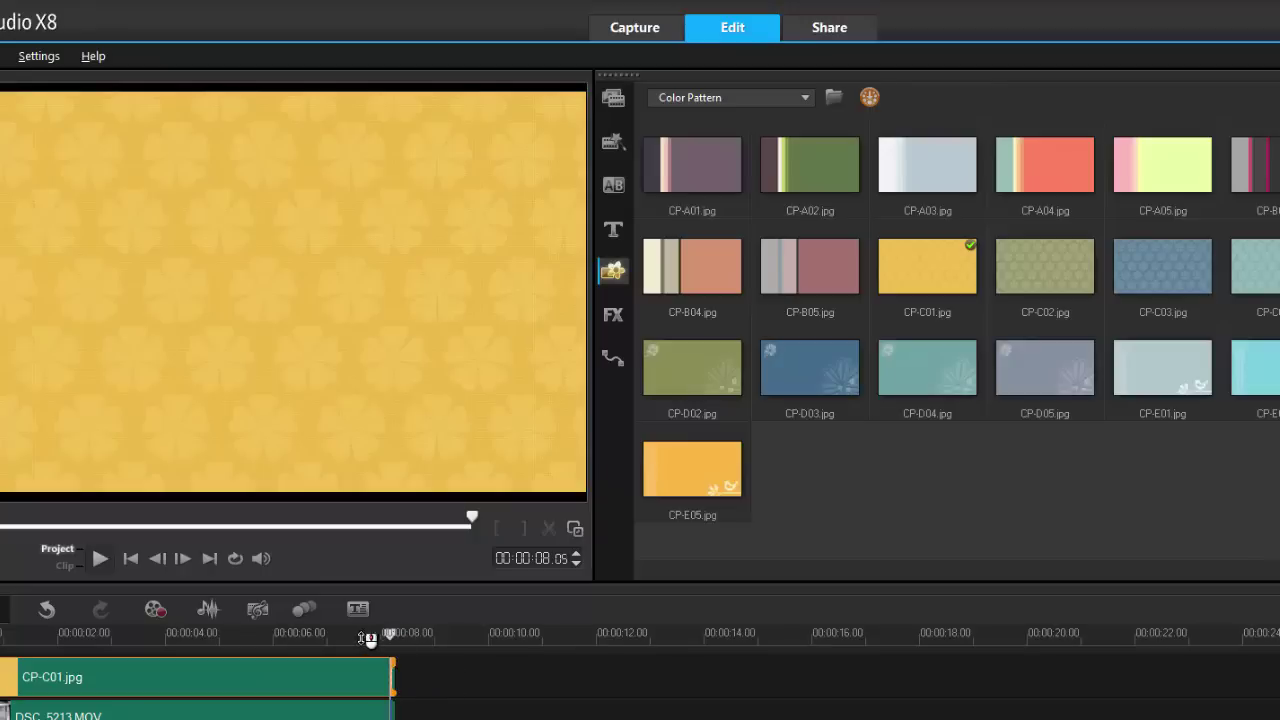
# Move the playhead to about 4.10 seconds and delete the DSC_5213.MOV overlay clip
pyautogui.click(215, 633)
pyautogui.click(183, 636)
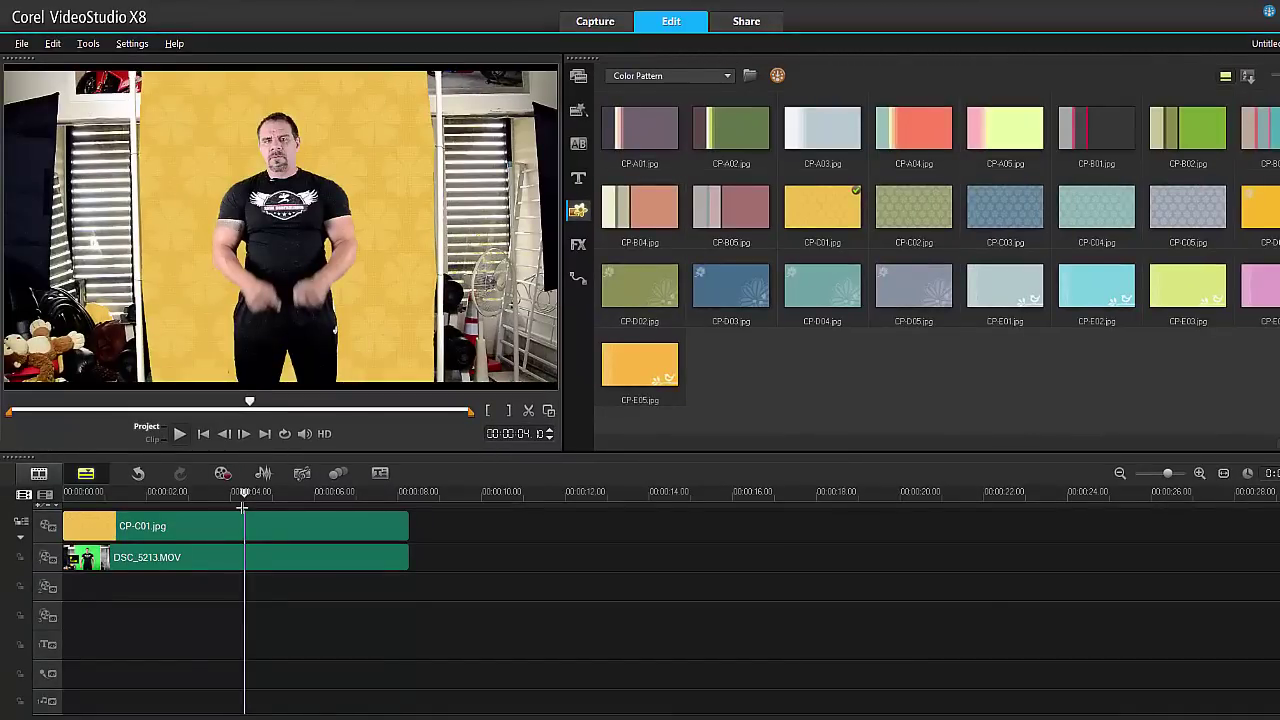
pyautogui.click(281, 556)
pyautogui.press('Delete')
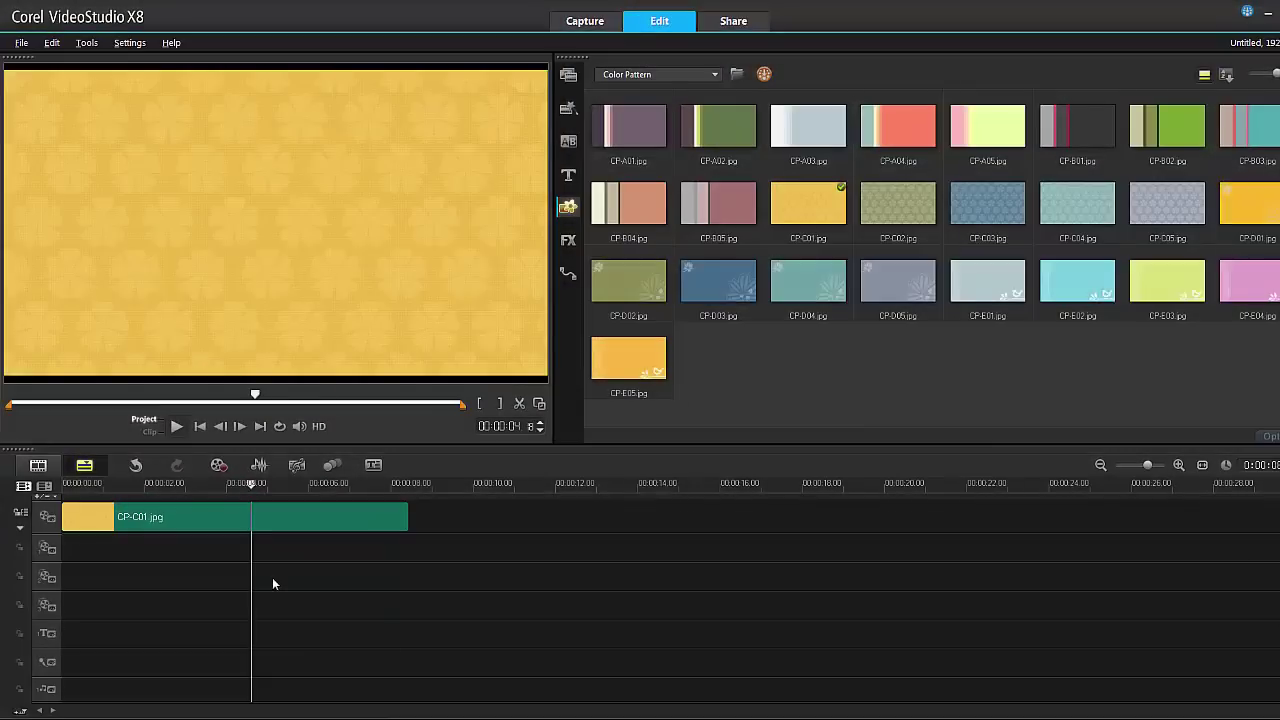
pyautogui.click(296, 466)
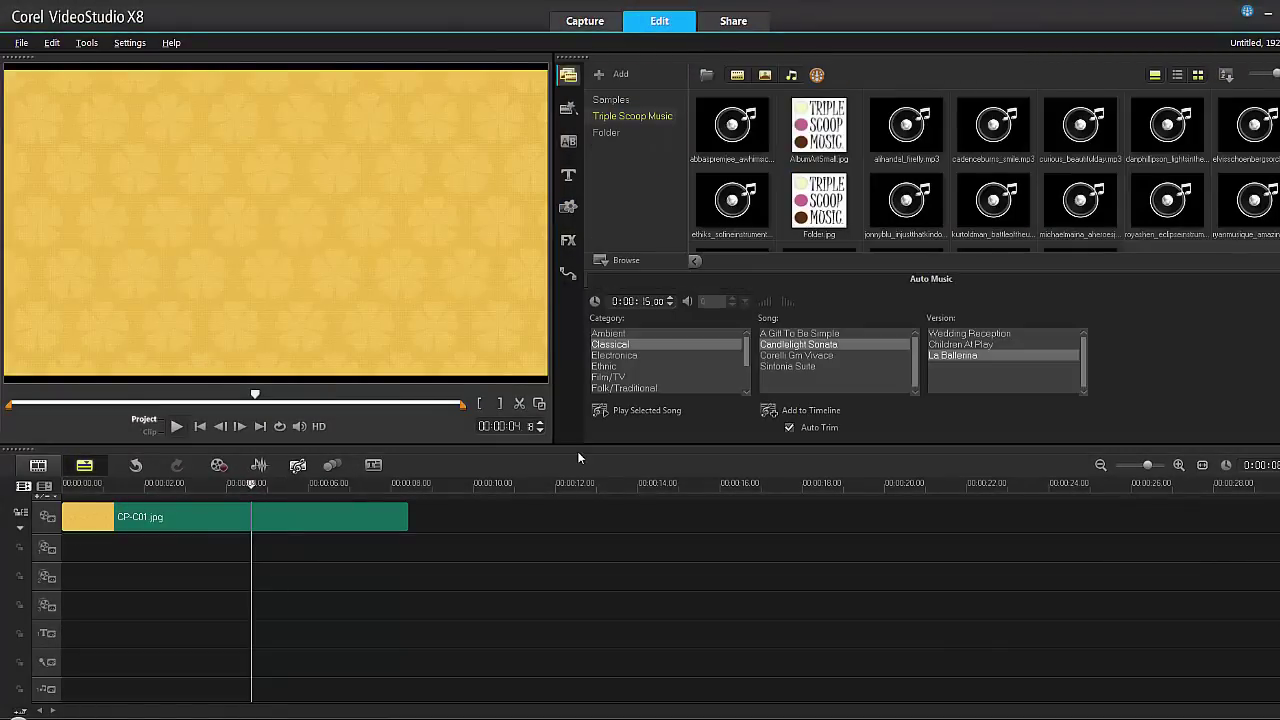
pyautogui.click(606, 358)
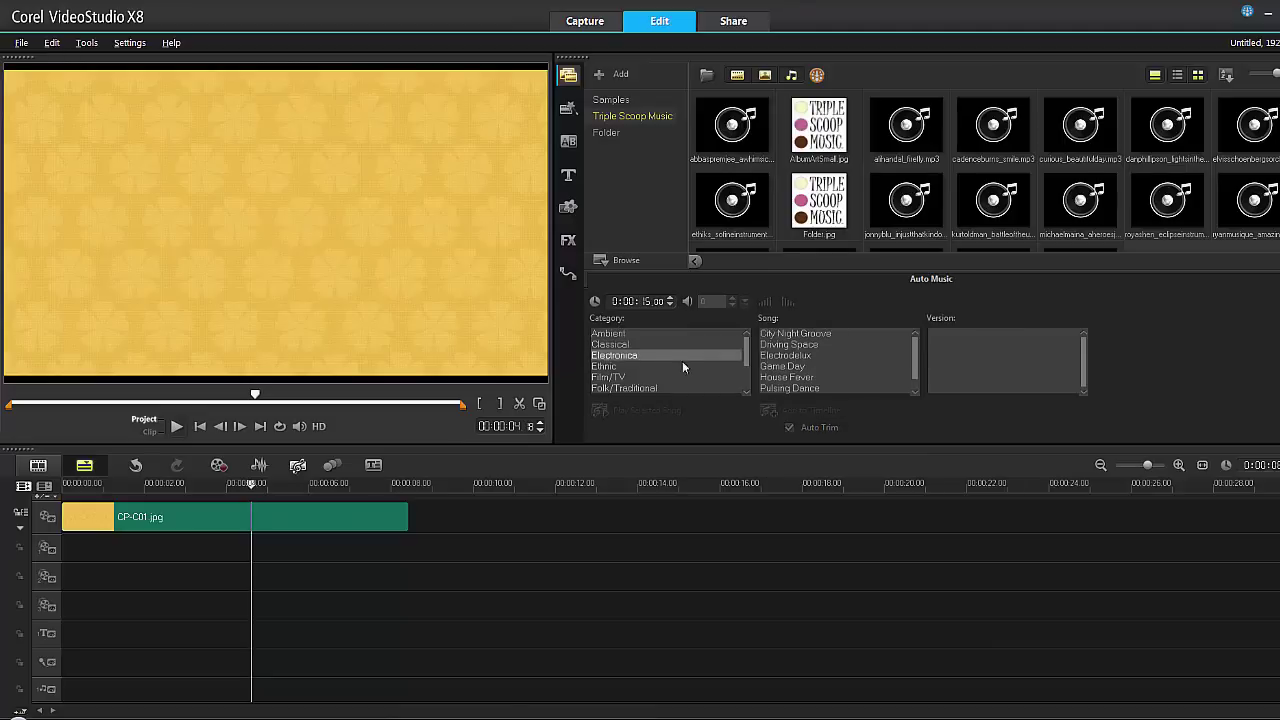
pyautogui.click(770, 345)
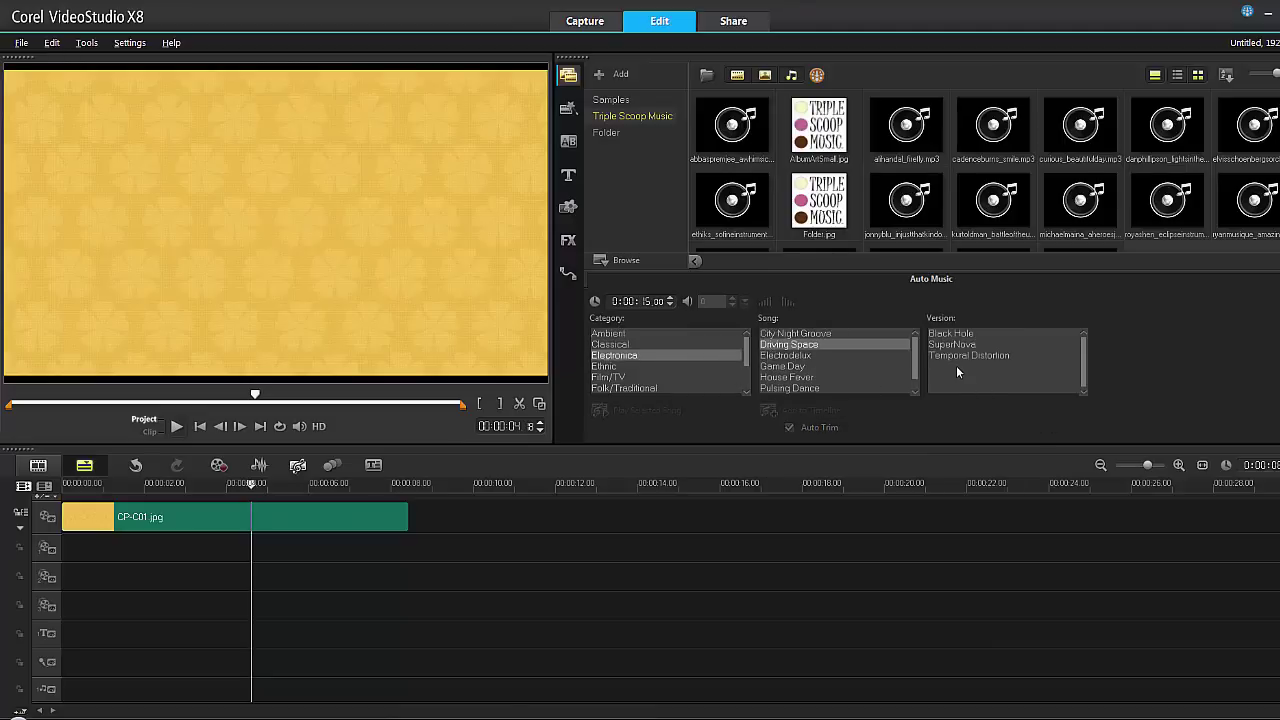
pyautogui.click(953, 356)
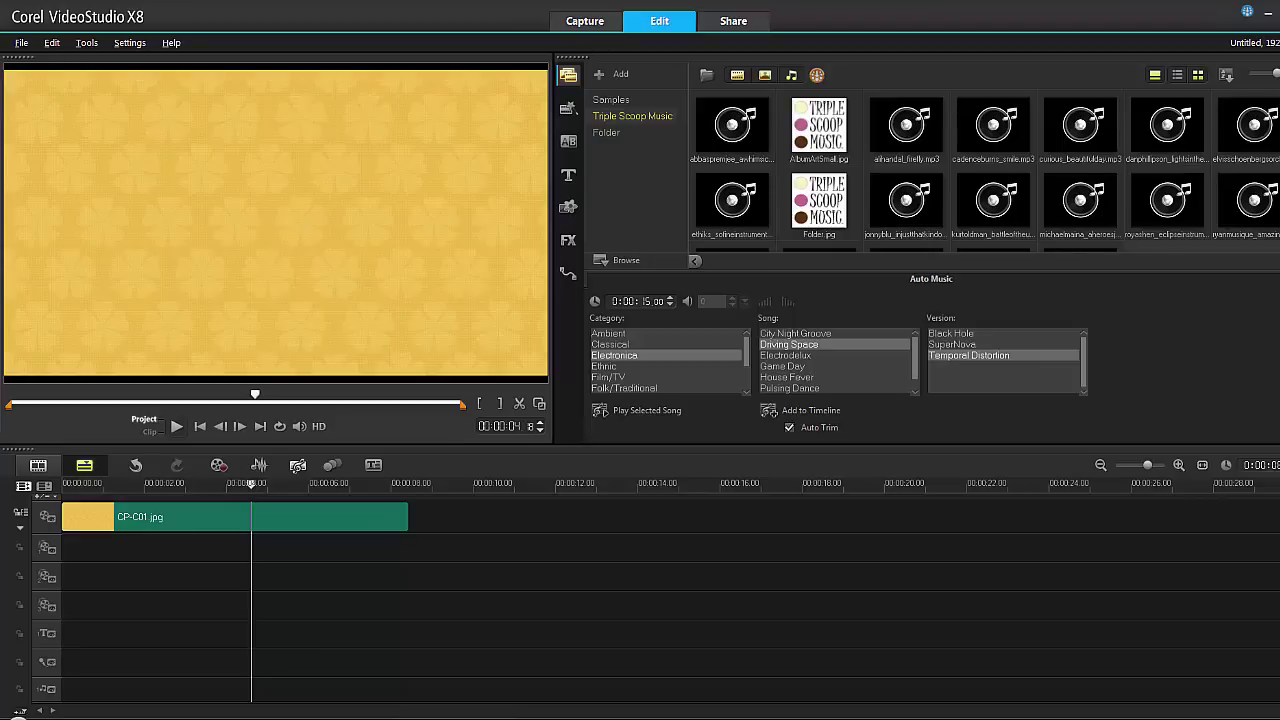
pyautogui.hotkey('alt', 'm')
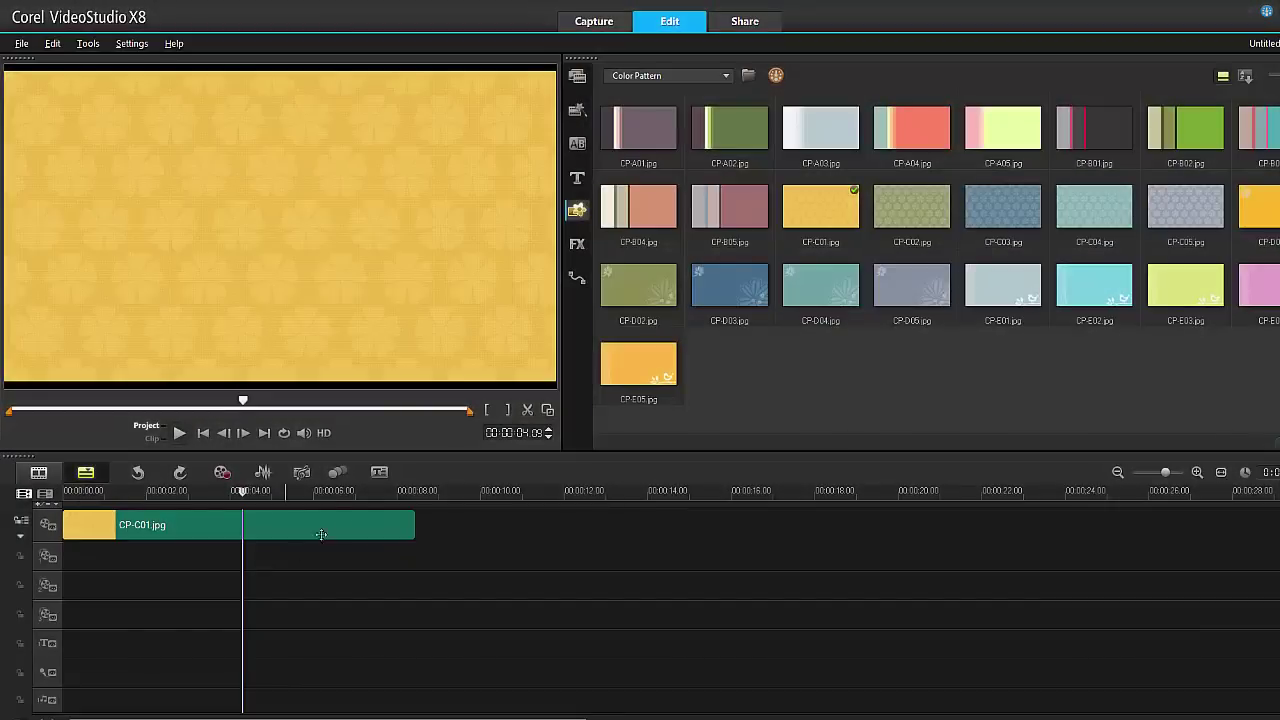
# Replace the CP-C01 pattern on the video track with the DSC_1759.MOV motorbike clip
pyautogui.click(332, 528)
pyautogui.press('Delete')
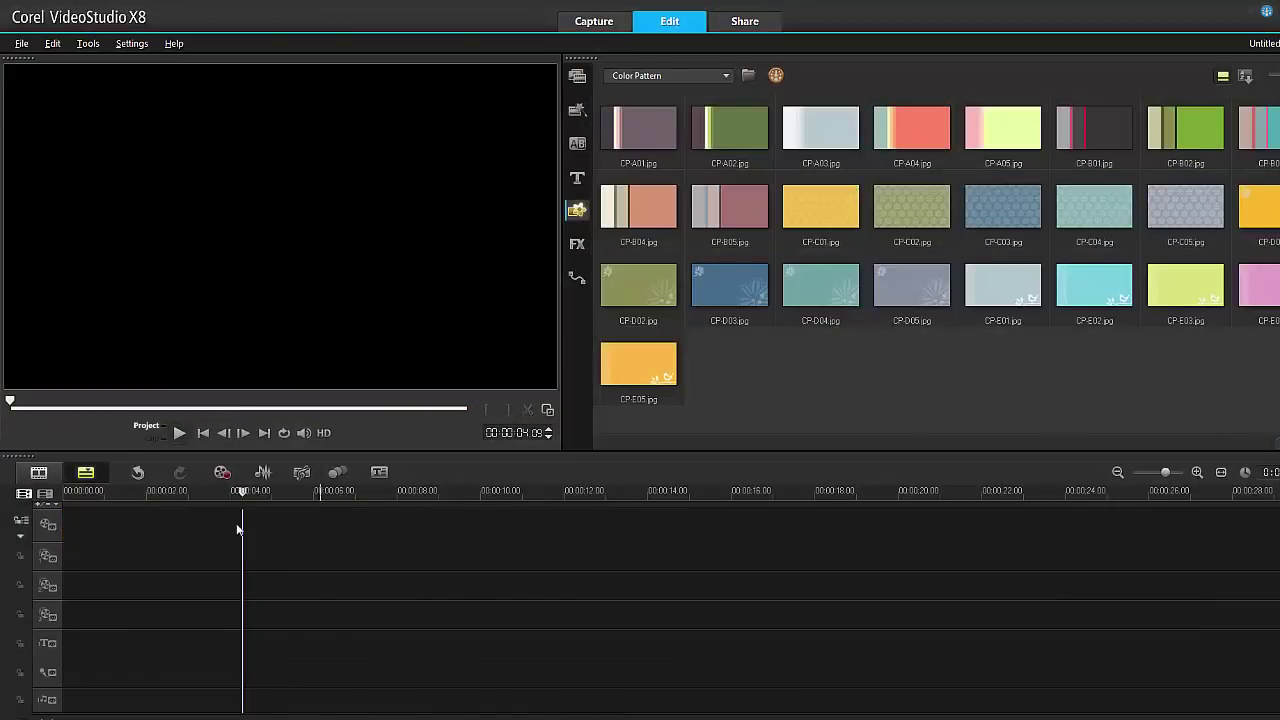
pyautogui.click(577, 76)
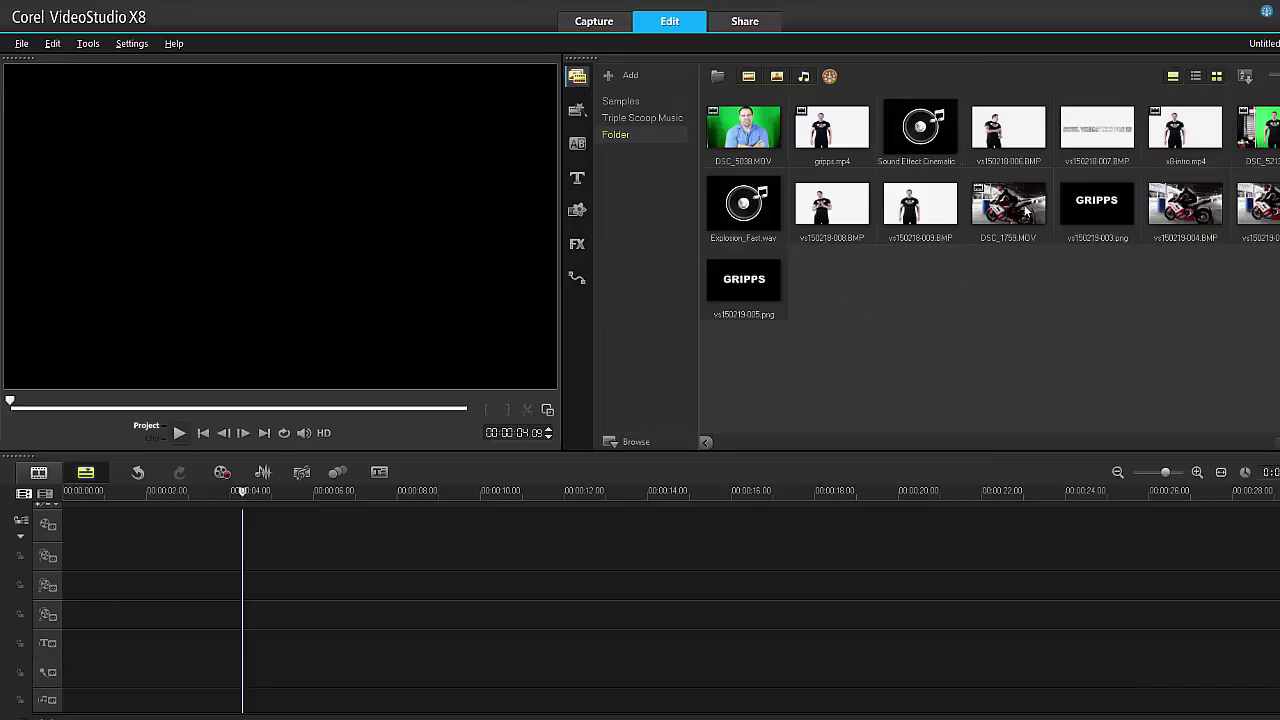
pyautogui.moveTo(986, 222); pyautogui.dragTo(420, 530)
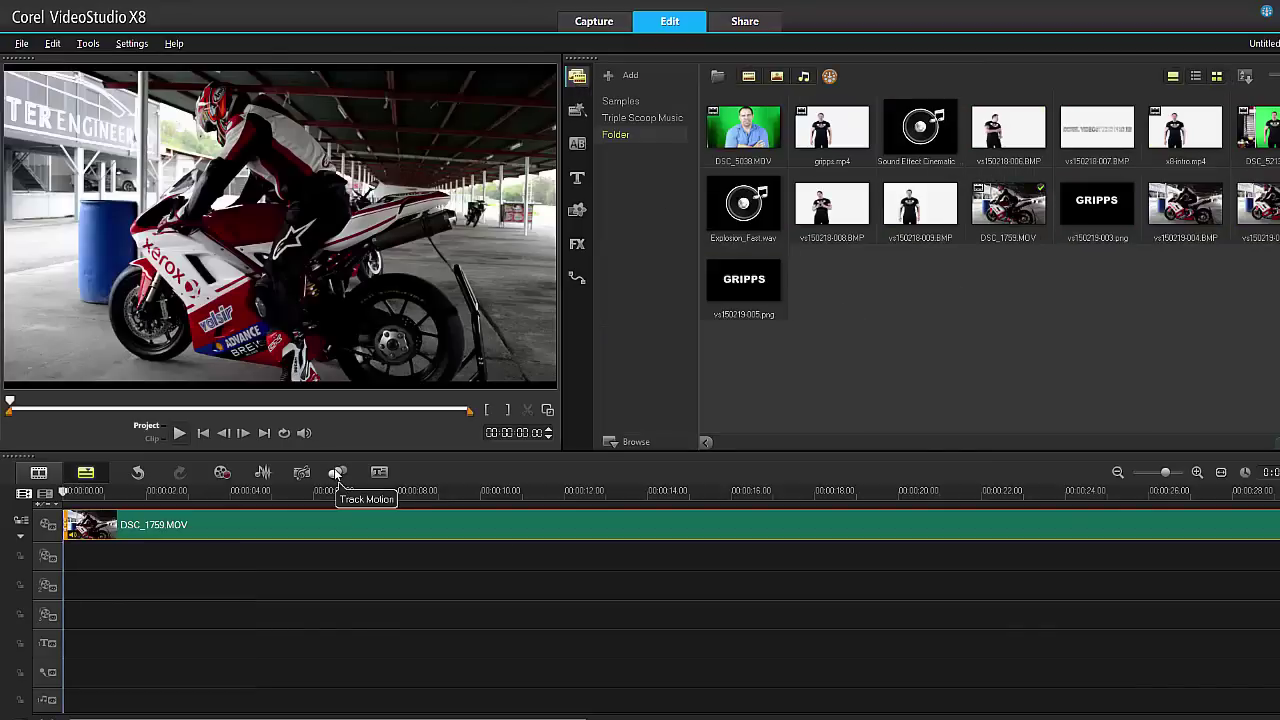
# Try Track Motion on the Xerox logo and view mask shapes, then cancel without applying
pyautogui.click(337, 473)
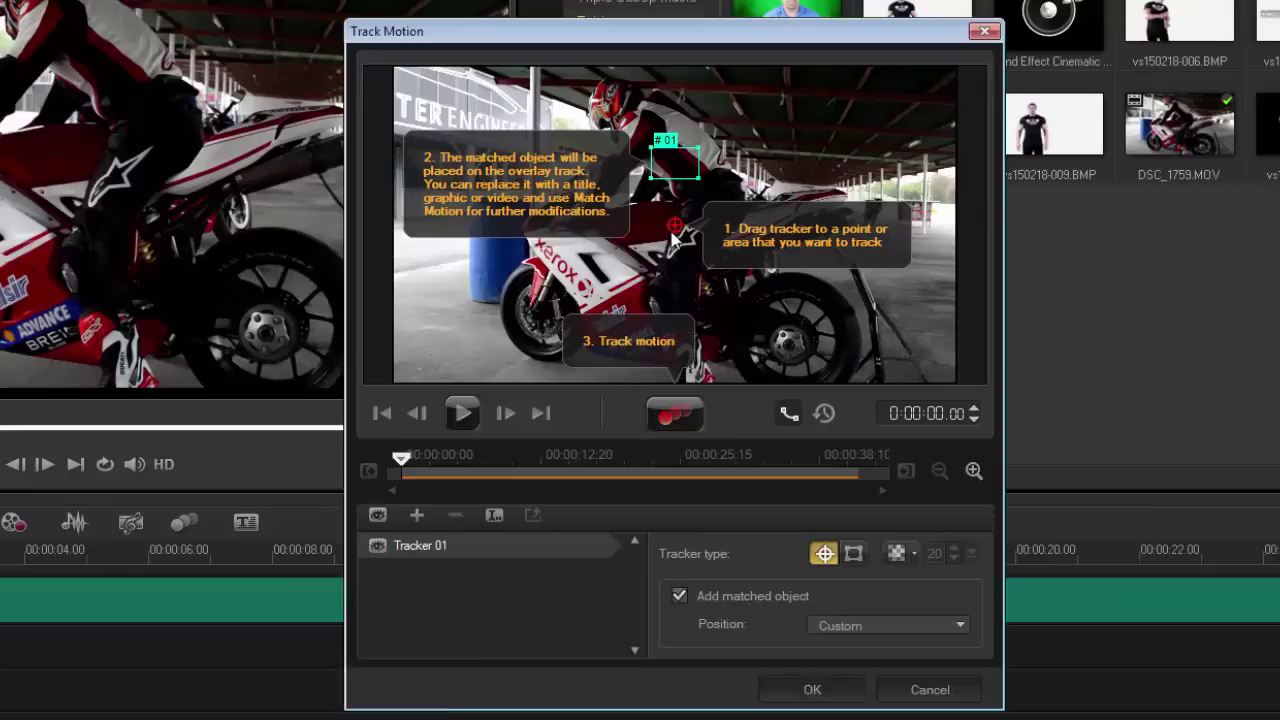
pyautogui.moveTo(675, 230); pyautogui.dragTo(558, 274)
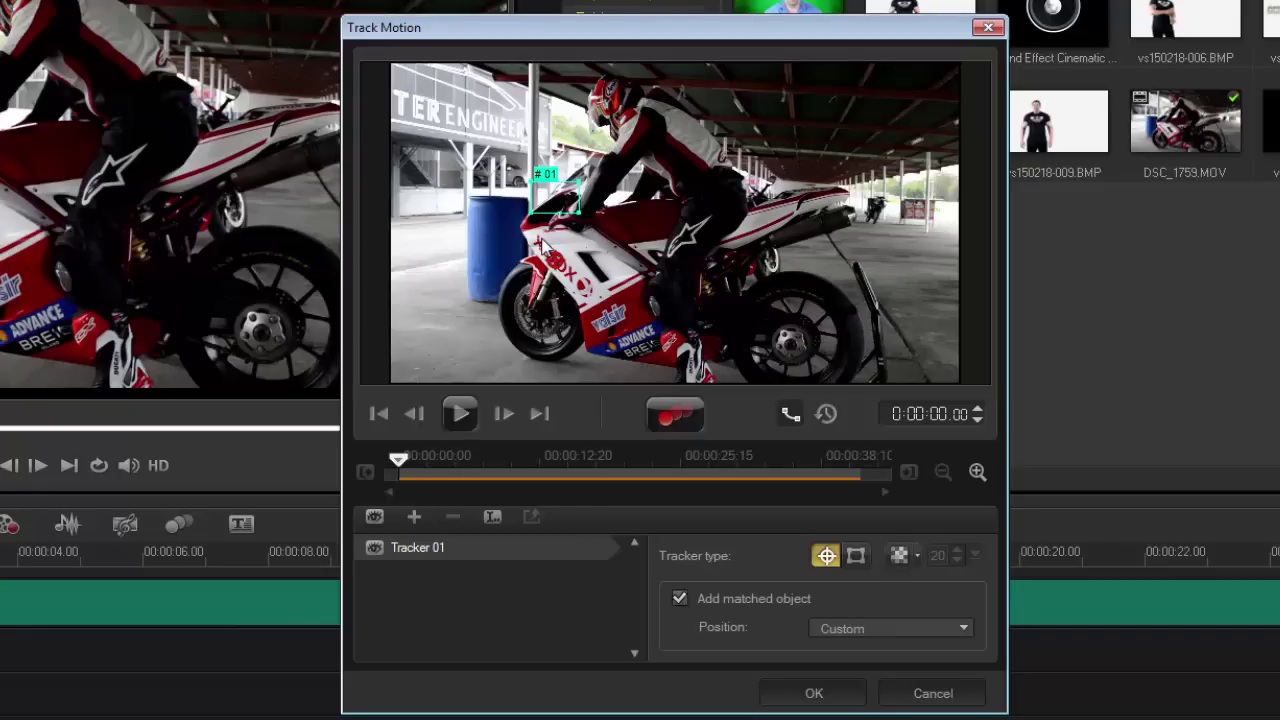
pyautogui.click(919, 555)
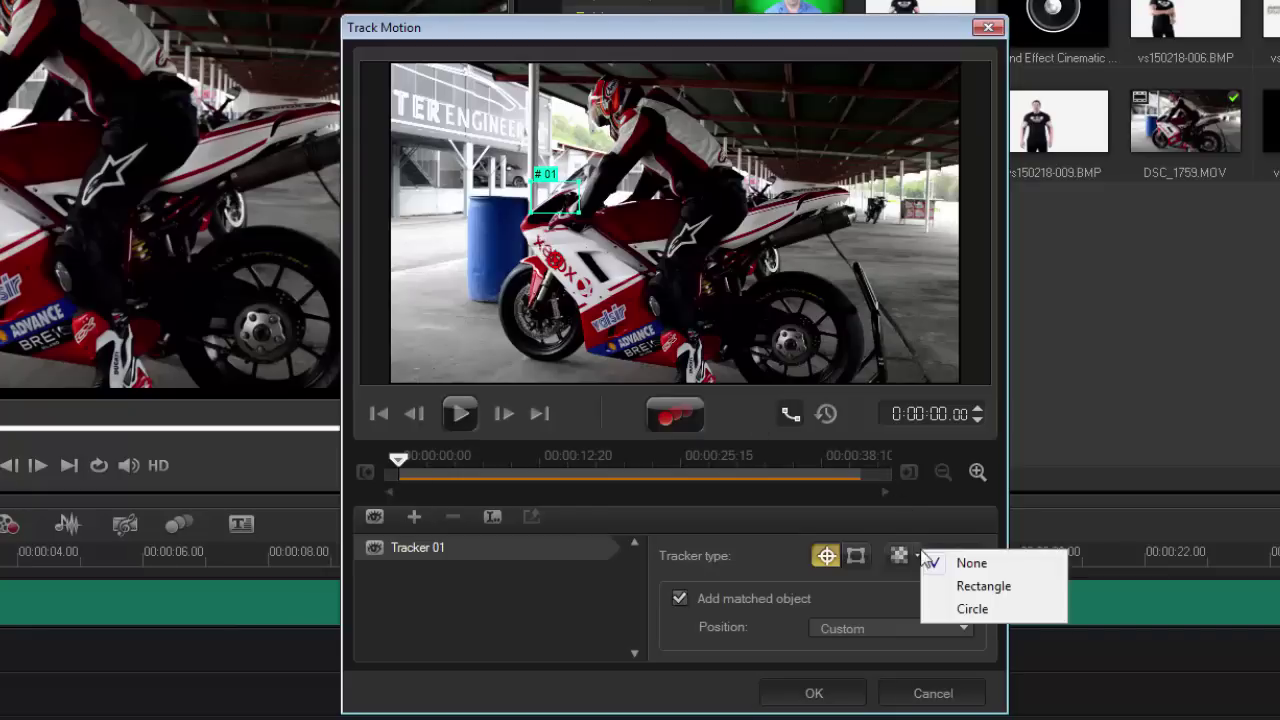
pyautogui.click(946, 694)
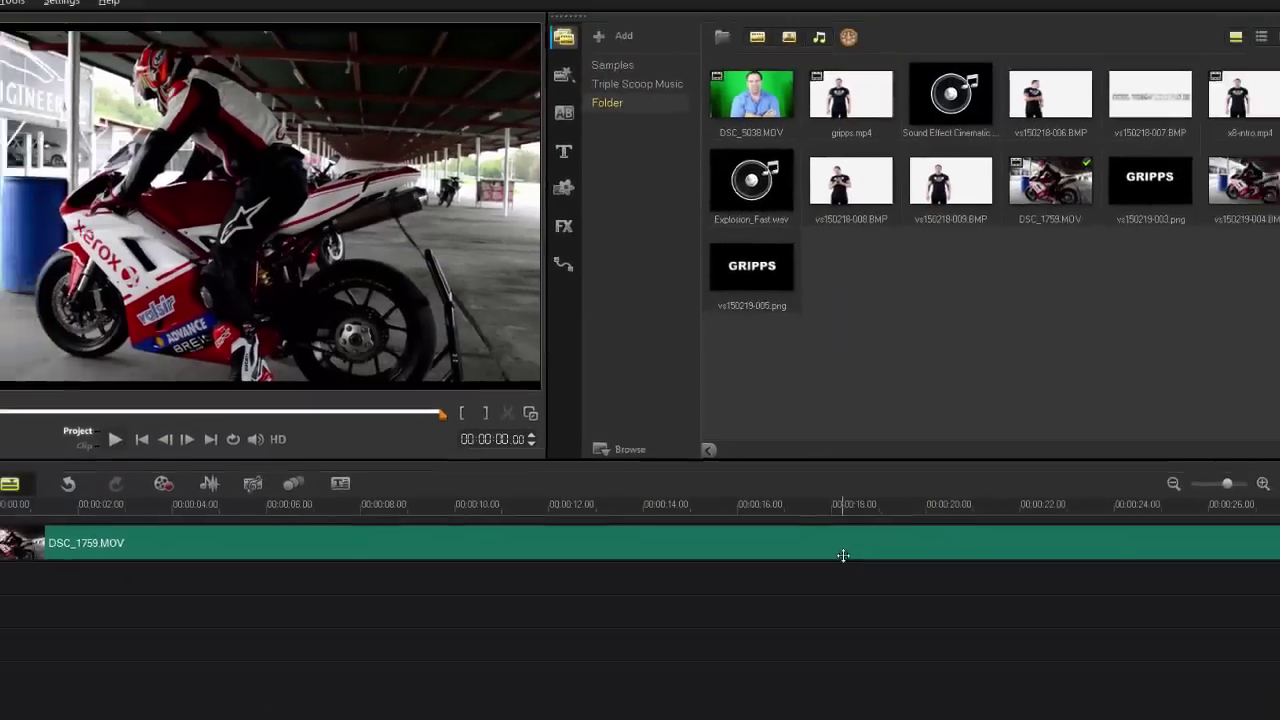
# Remove the motorbike clip and put vs150218-006.BMP on Overlay Track 1
pyautogui.press('Delete')
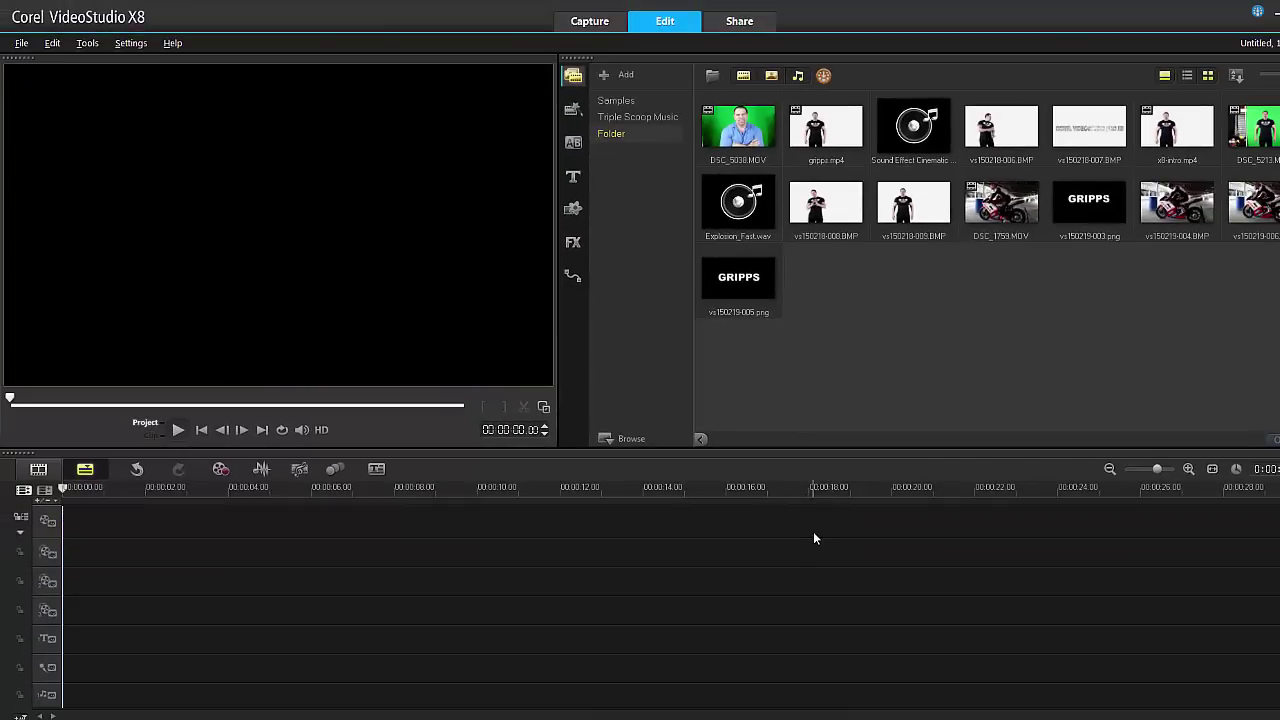
pyautogui.moveTo(1000, 152); pyautogui.dragTo(633, 533)
pyautogui.moveTo(170, 521); pyautogui.dragTo(165, 550)
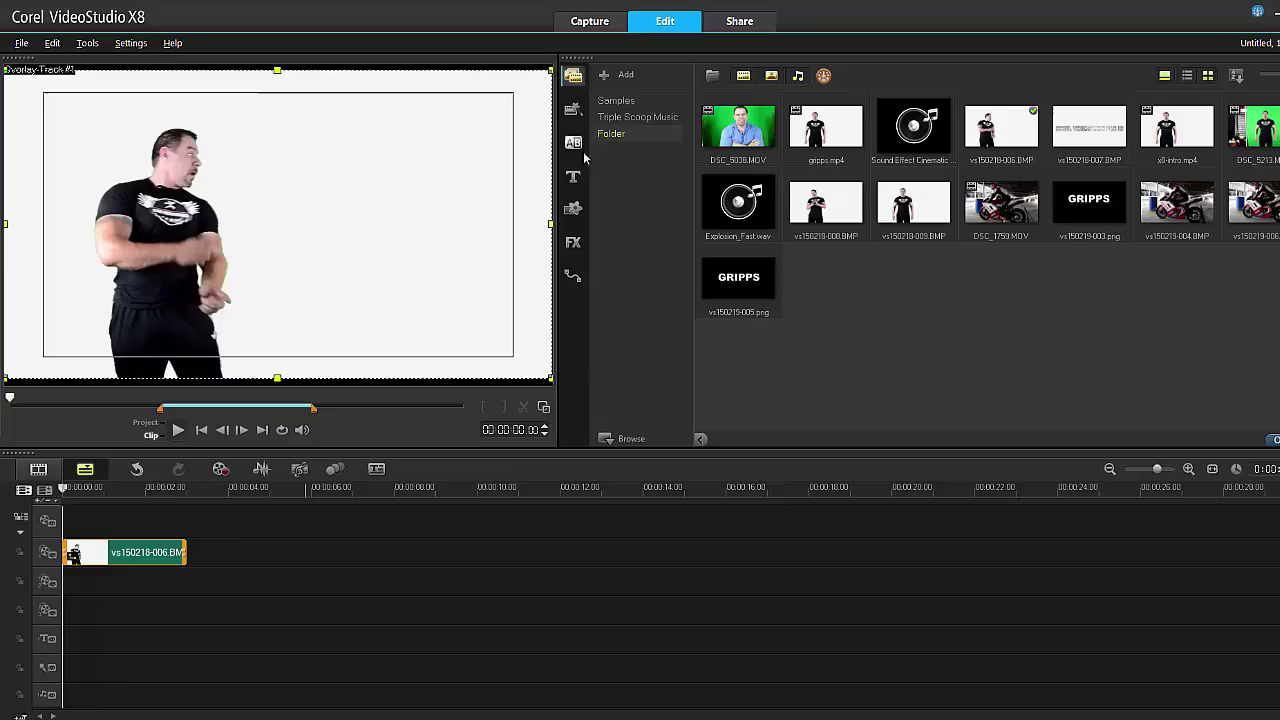
# Add the yellow CP-C01 pattern beneath it and show the overlay clip's Mask & Chroma Key settings
pyautogui.click(573, 208)
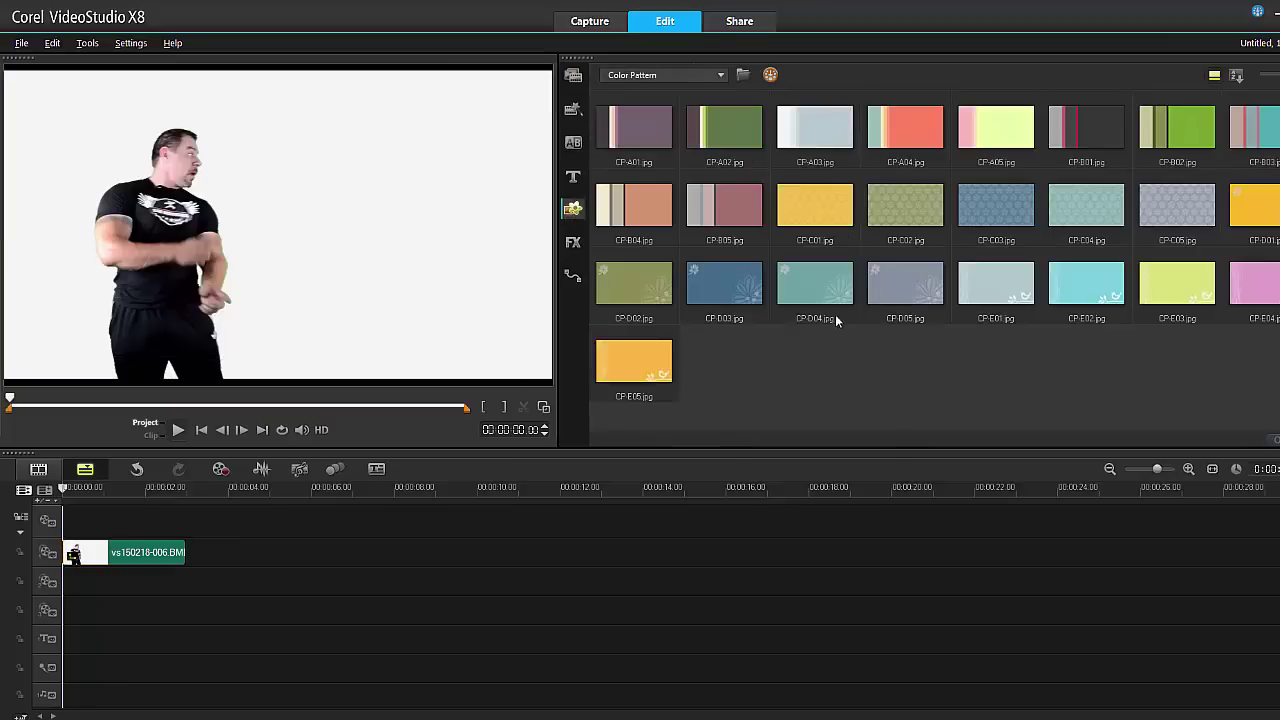
pyautogui.moveTo(815, 222); pyautogui.dragTo(208, 535)
pyautogui.moveTo(66, 490); pyautogui.dragTo(96, 508)
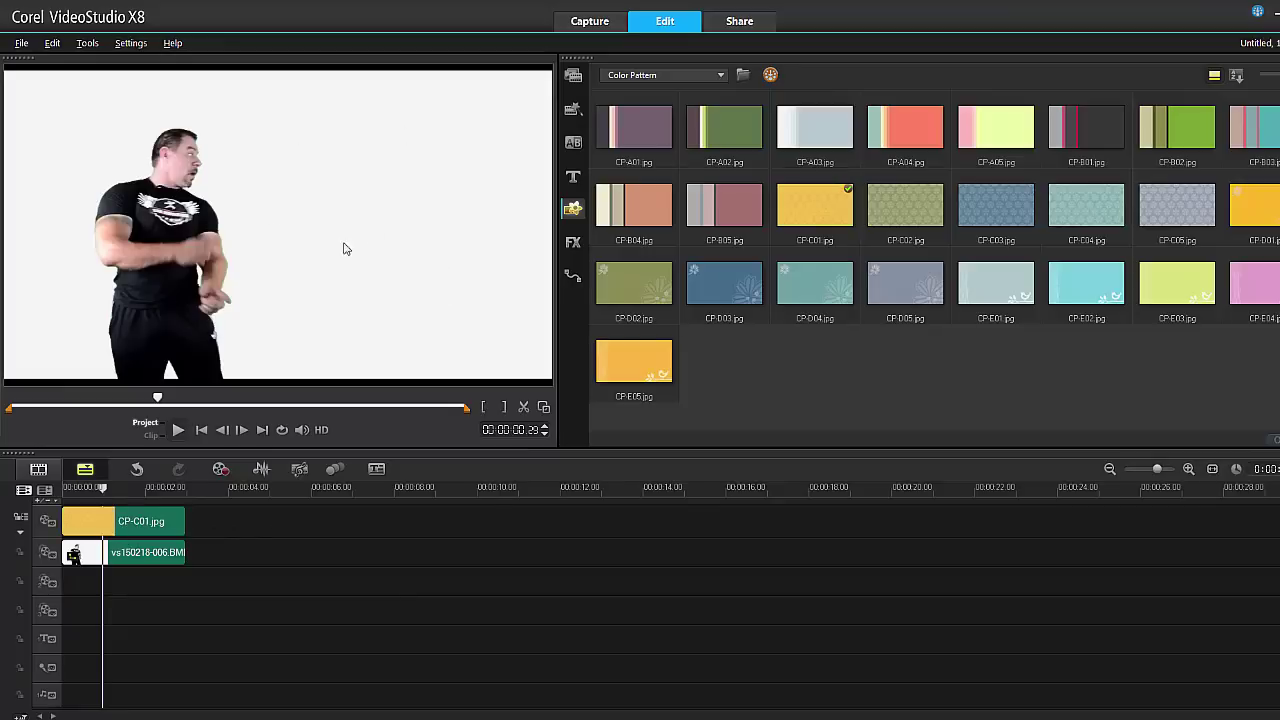
pyautogui.doubleClick(148, 553)
pyautogui.click(650, 307)
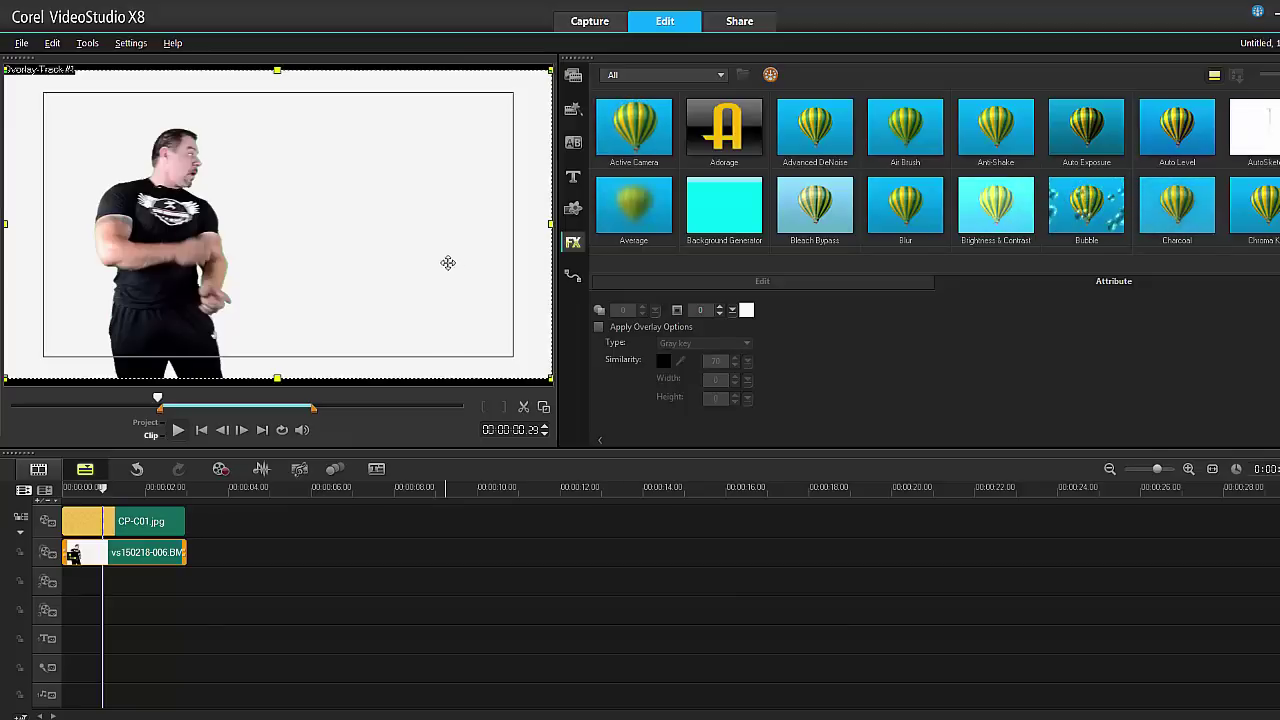
# Enable overlay options and set the overlay type to Multiply
pyautogui.click(598, 328)
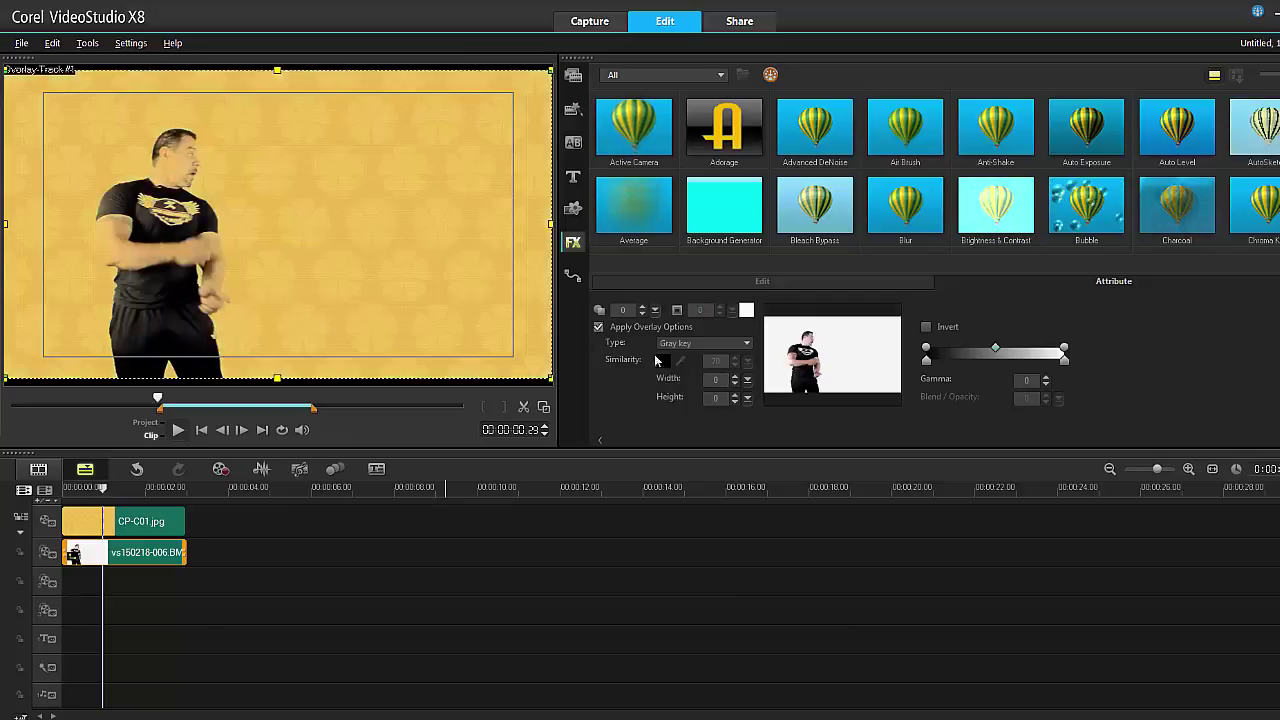
pyautogui.click(746, 343)
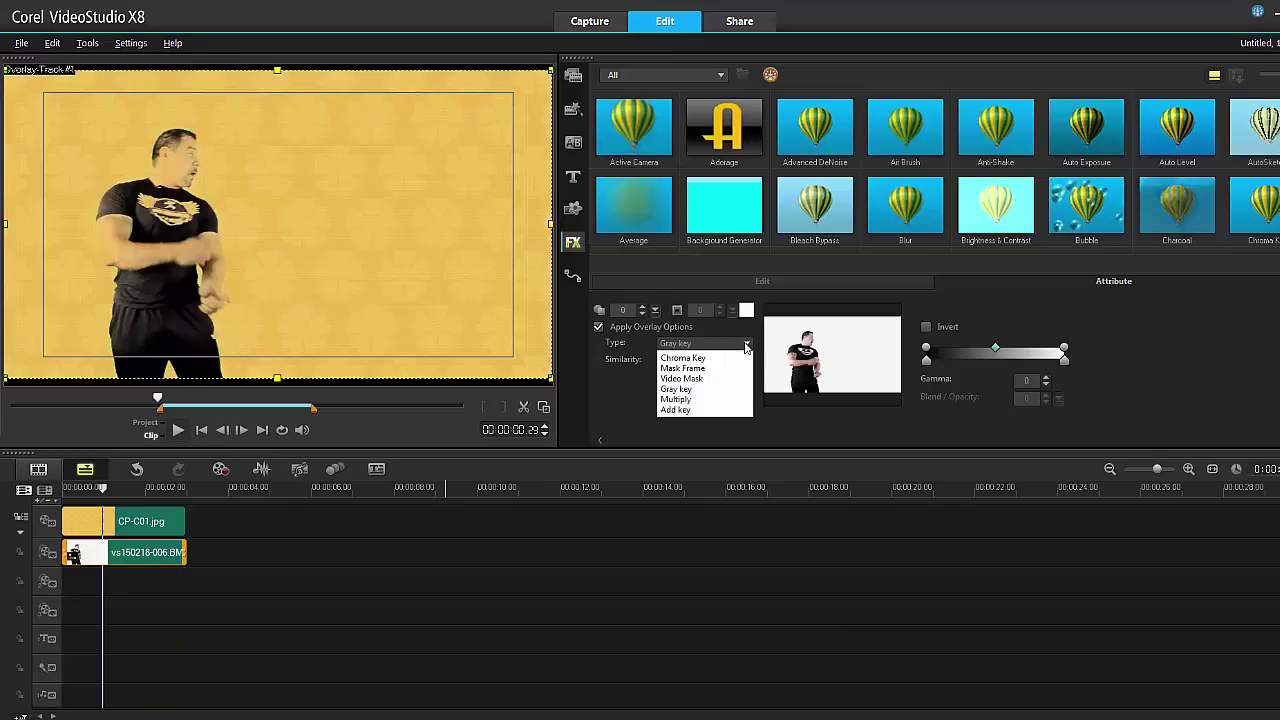
pyautogui.click(682, 357)
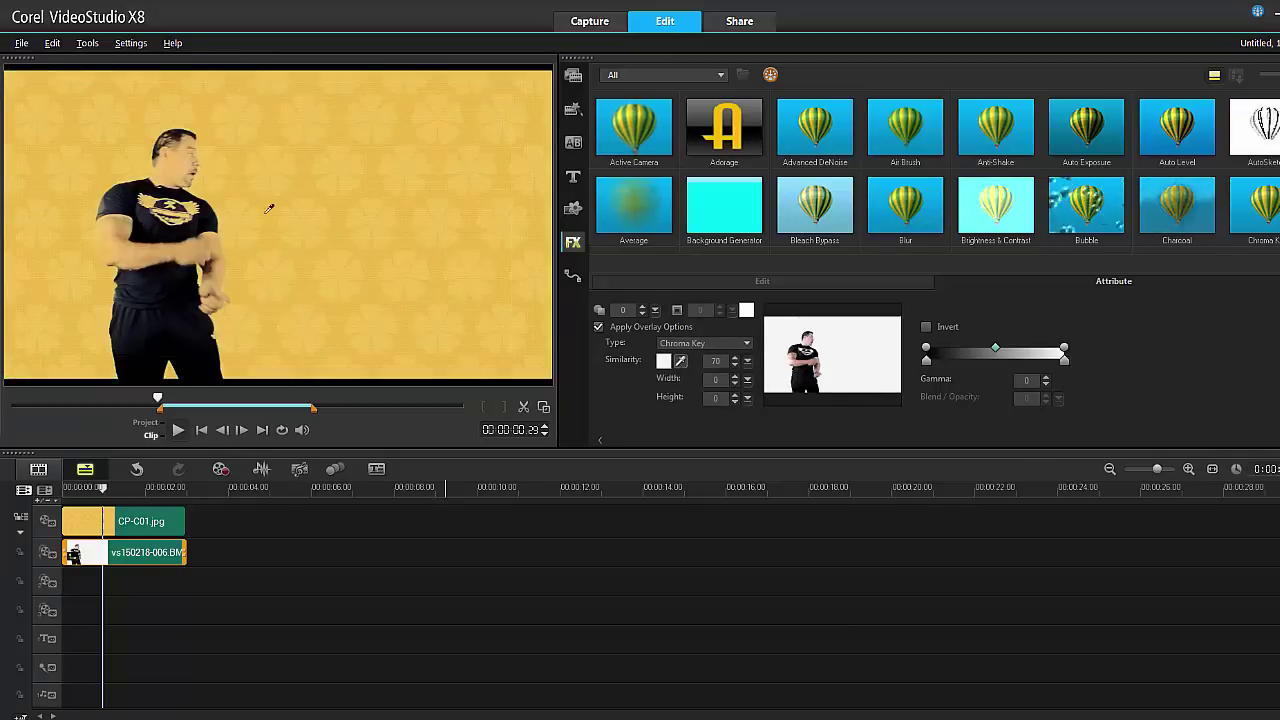
pyautogui.click(746, 345)
pyautogui.click(693, 397)
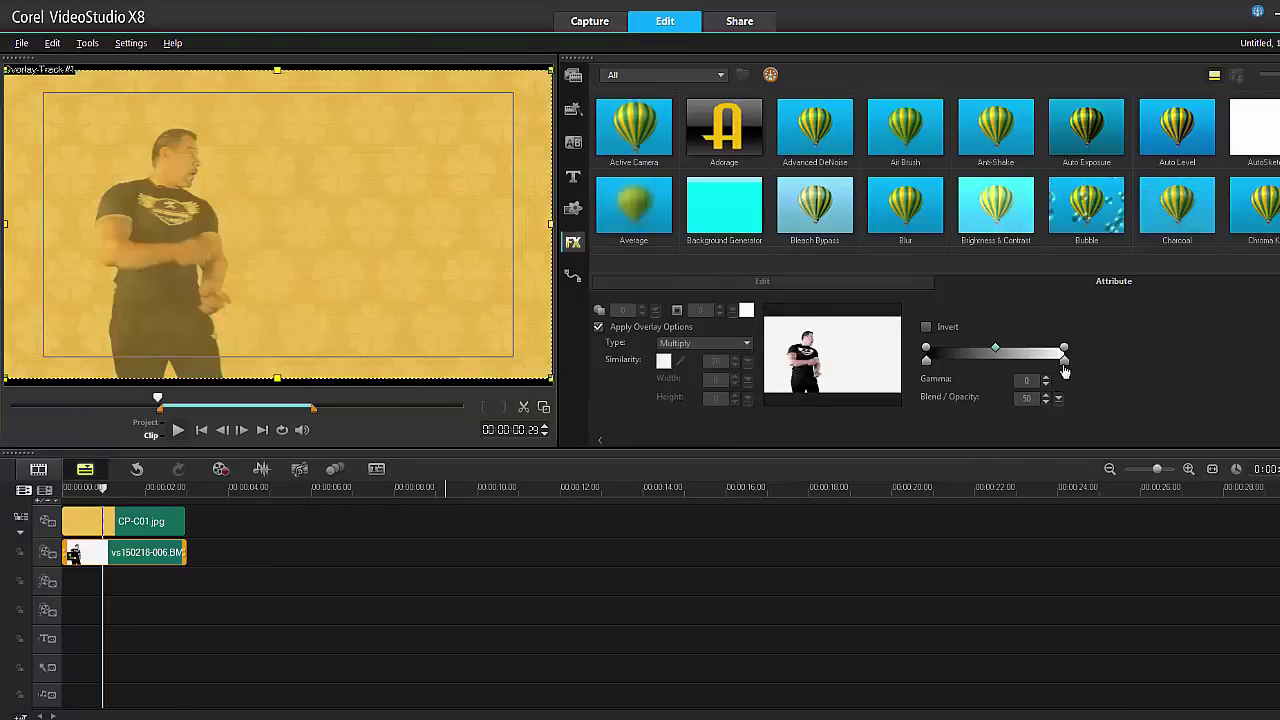
# Lower the blend threshold and reduce the gamma to 49
pyautogui.moveTo(1062, 370); pyautogui.dragTo(951, 349)
pyautogui.click(1028, 352)
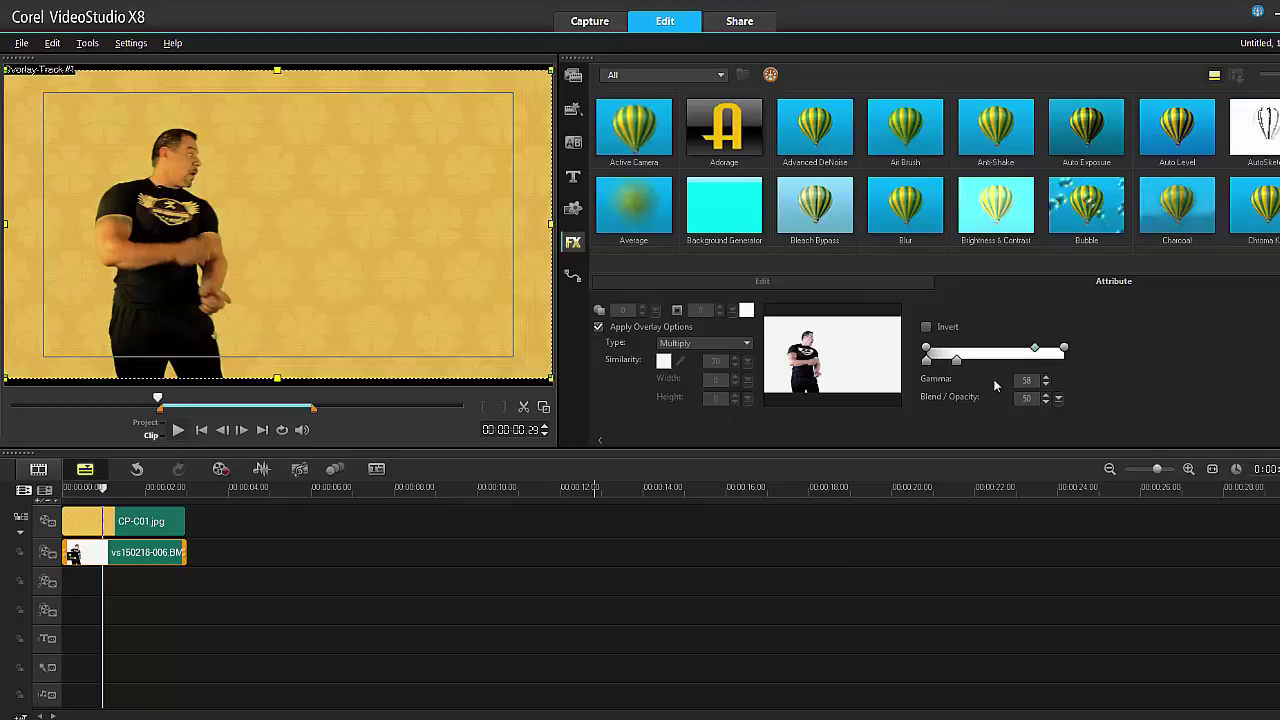
pyautogui.moveTo(1034, 348)
pyautogui.mouseDown()
pyautogui.moveTo(972, 356)
pyautogui.moveTo(1032, 356)
pyautogui.mouseUp()
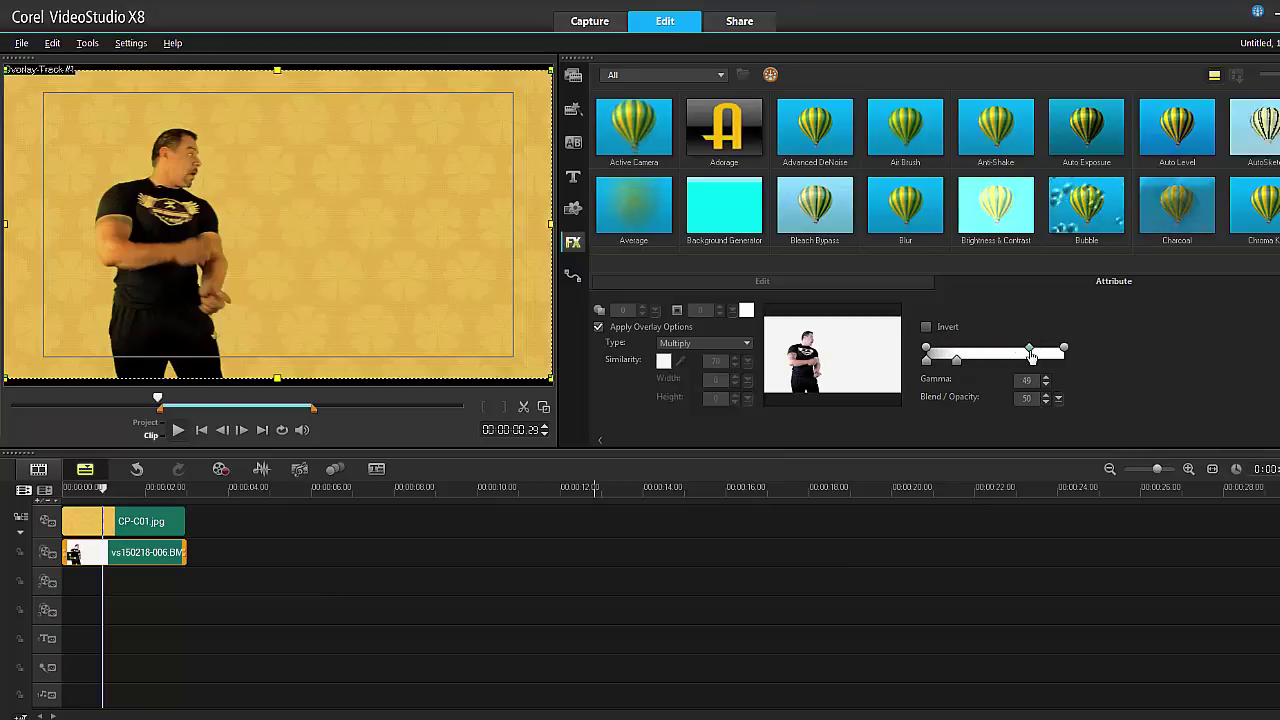